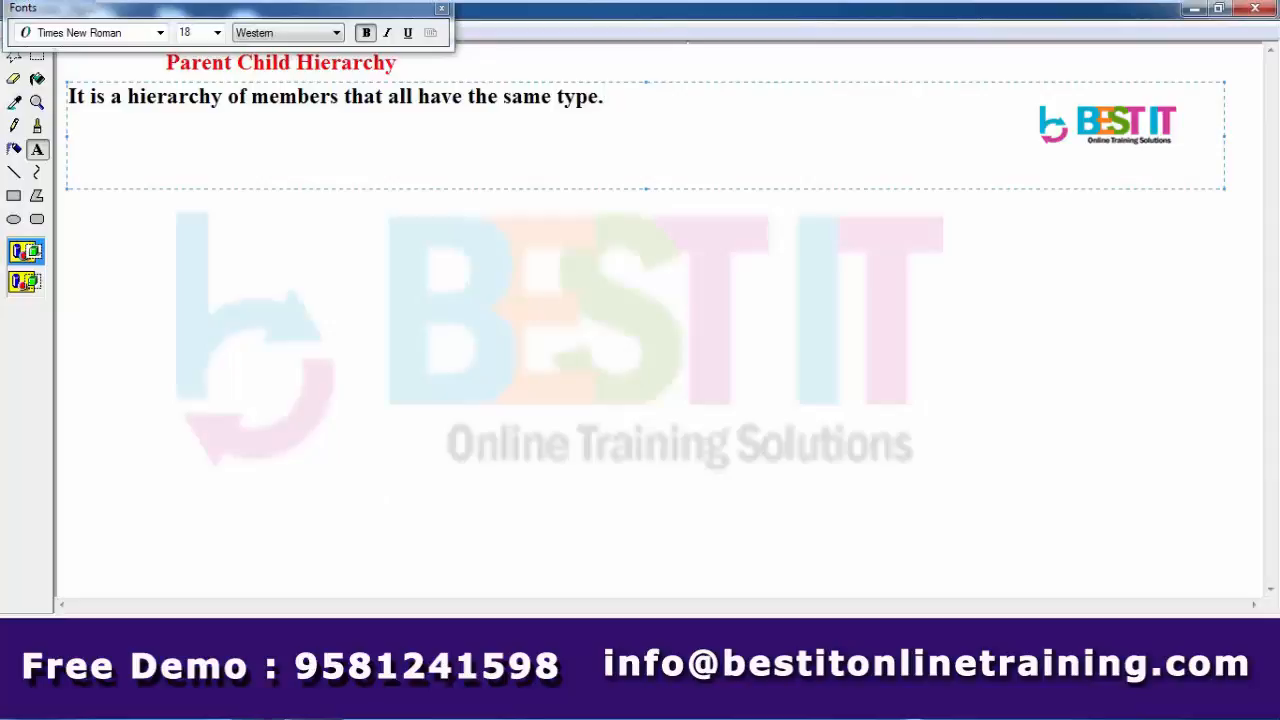
- Bring the server log console to the front
left_click(268, 717)
- Hide the server log console and close the browser showing the Error 500 page
left_click(268, 717)
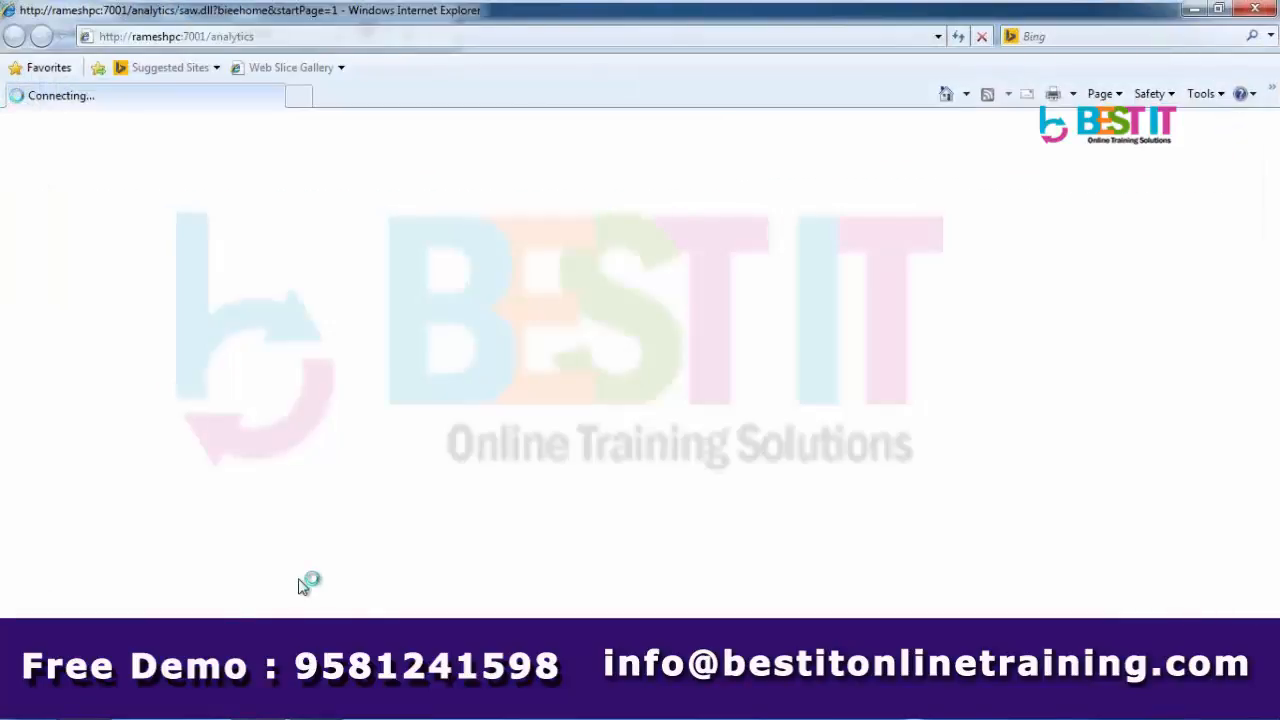
left_click(1252, 12)
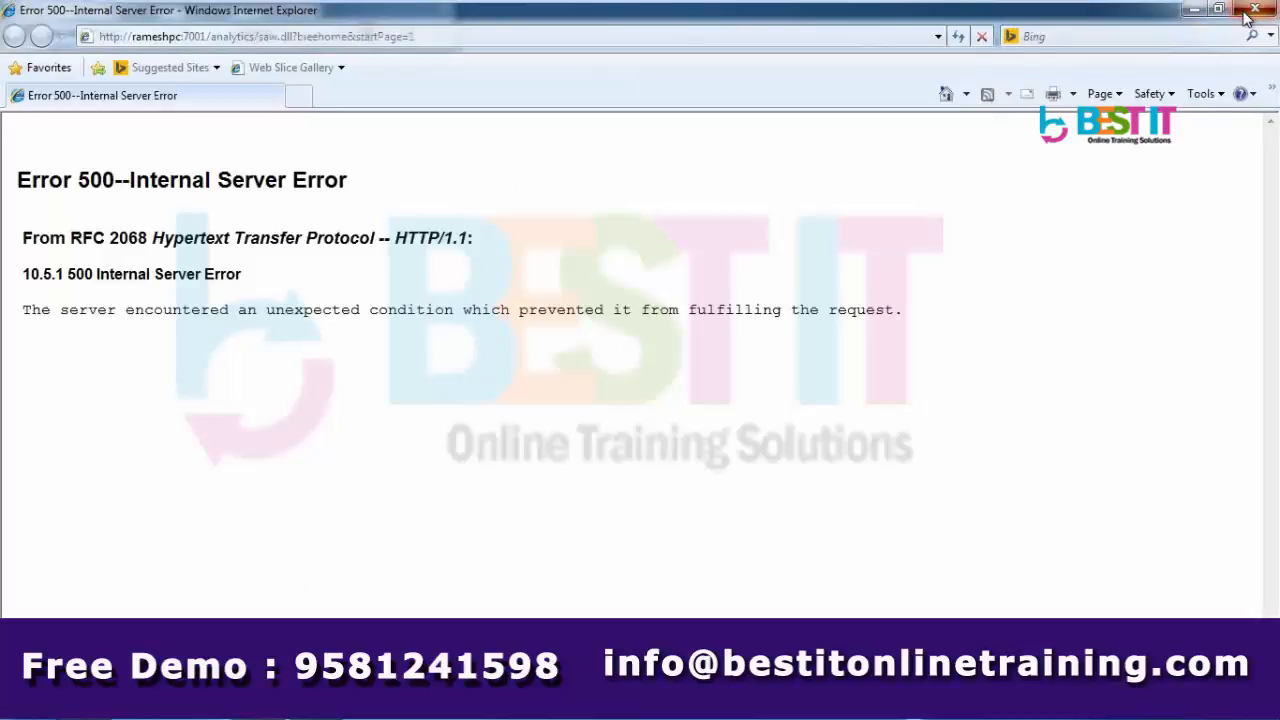
right_click(856, 690)
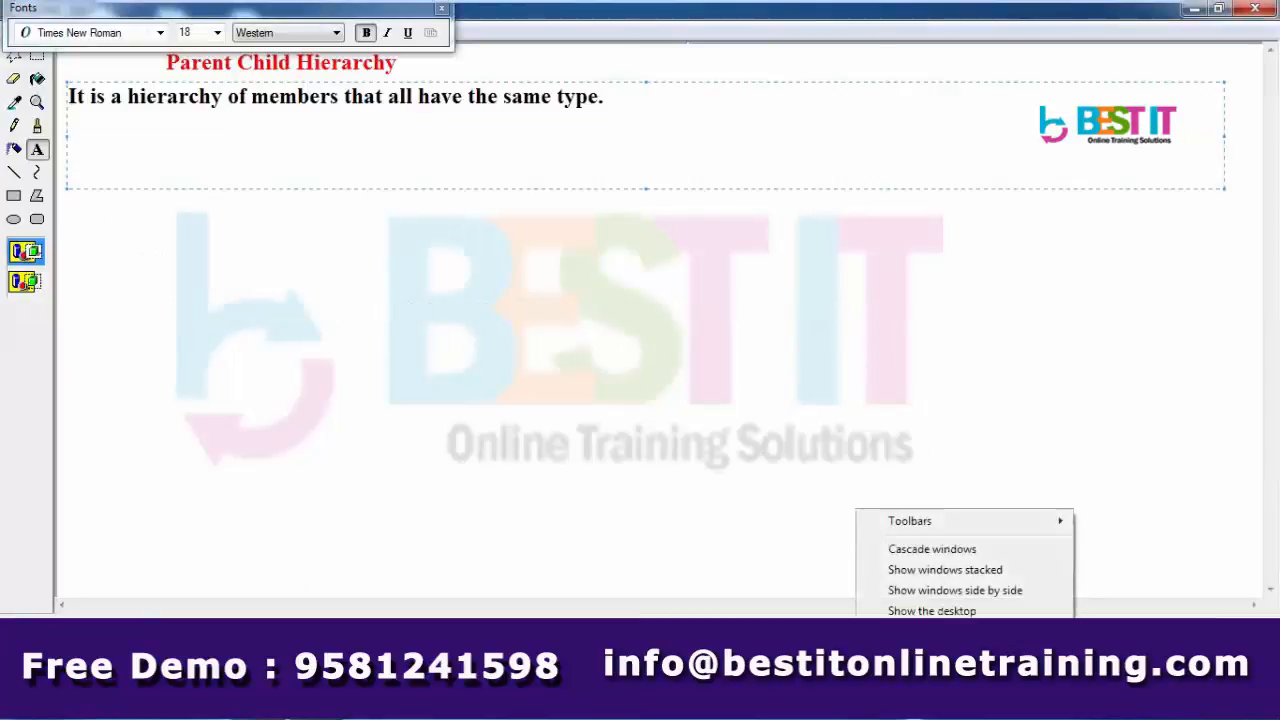
key("Escape")
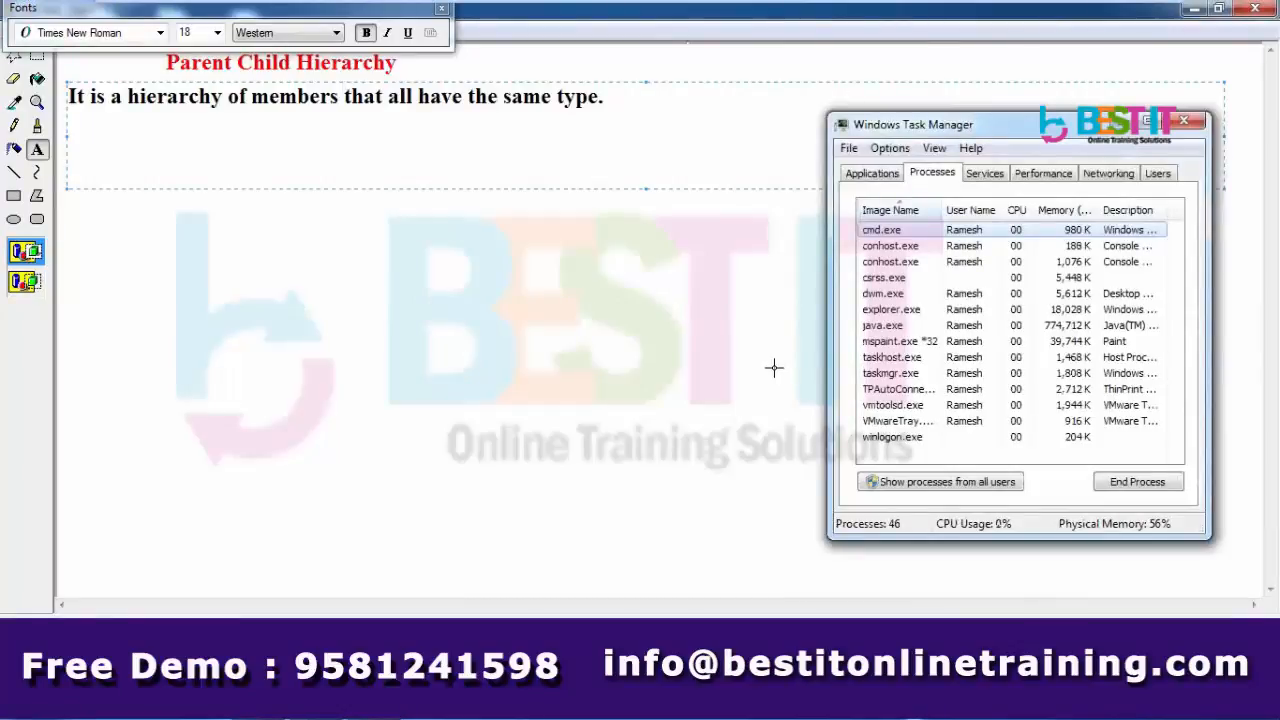
left_click(520, 700)
left_click(114, 232)
- Add a widened text line naming the four fields: id, parent key, distance and level
left_click_drag(70, 113, 993, 229)
type("To")
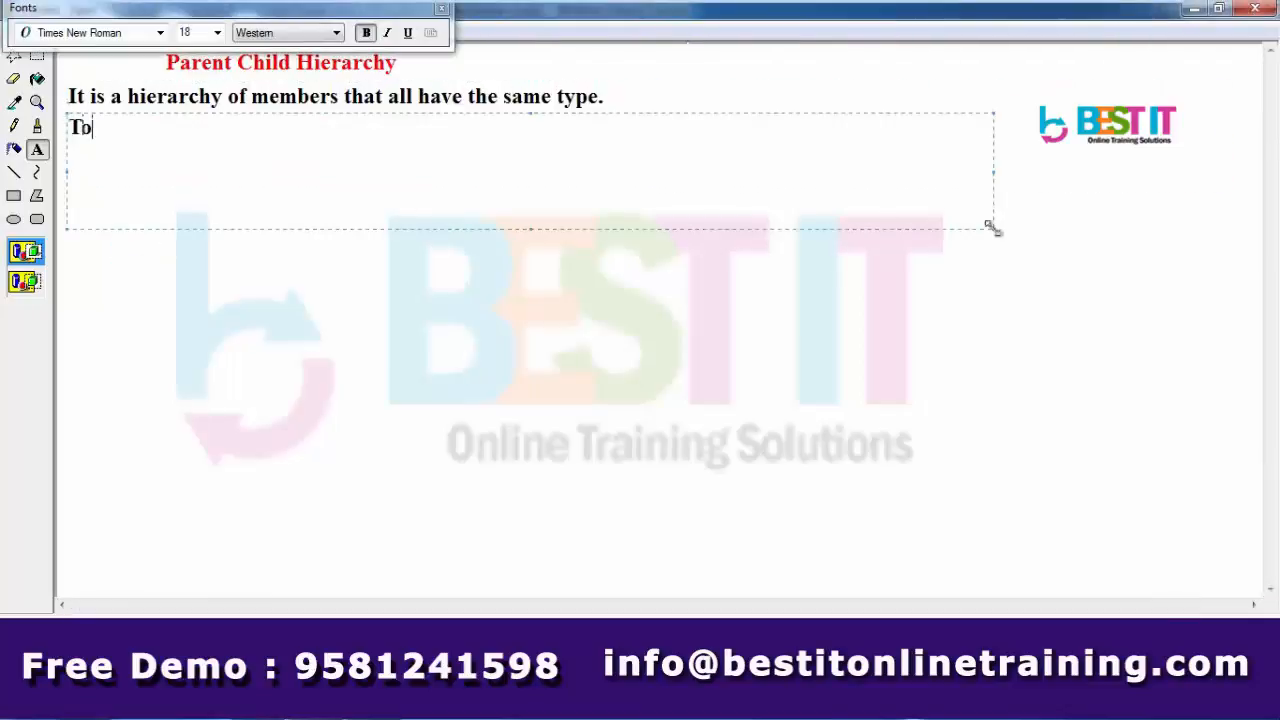
type(" work wi")
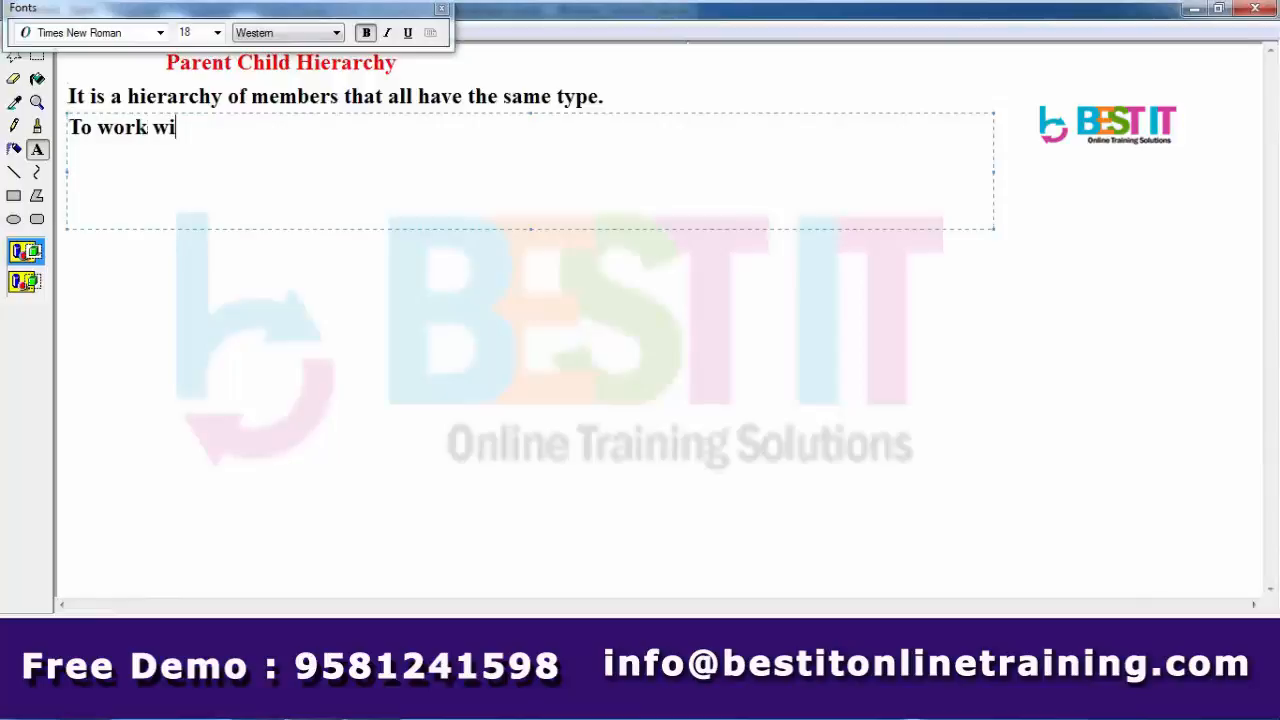
type("th Pare")
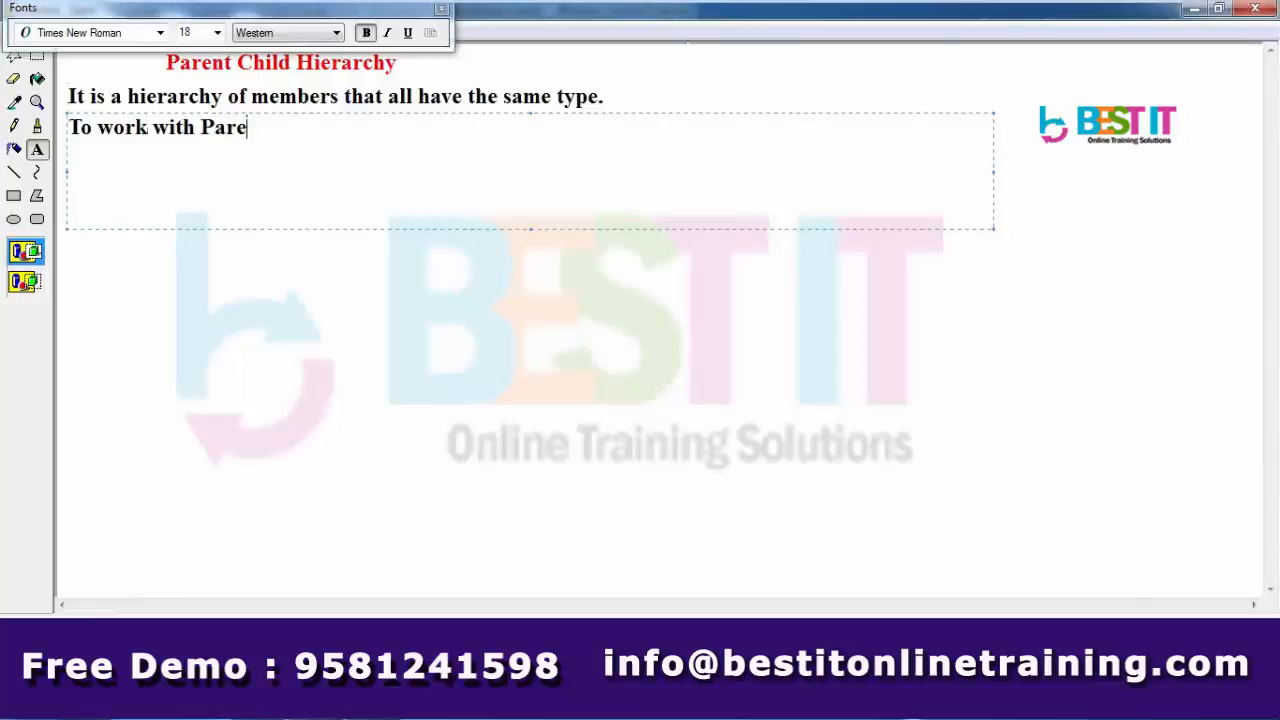
type("nt Child hiera")
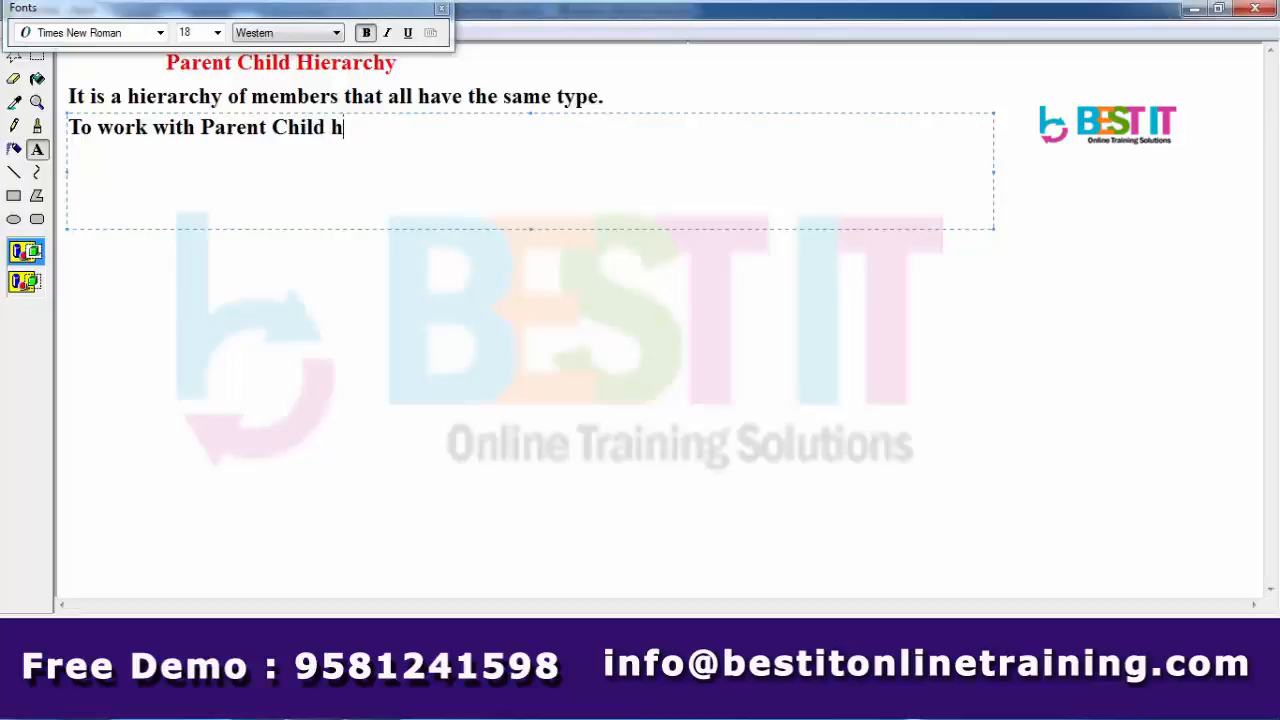
type("hy we n")
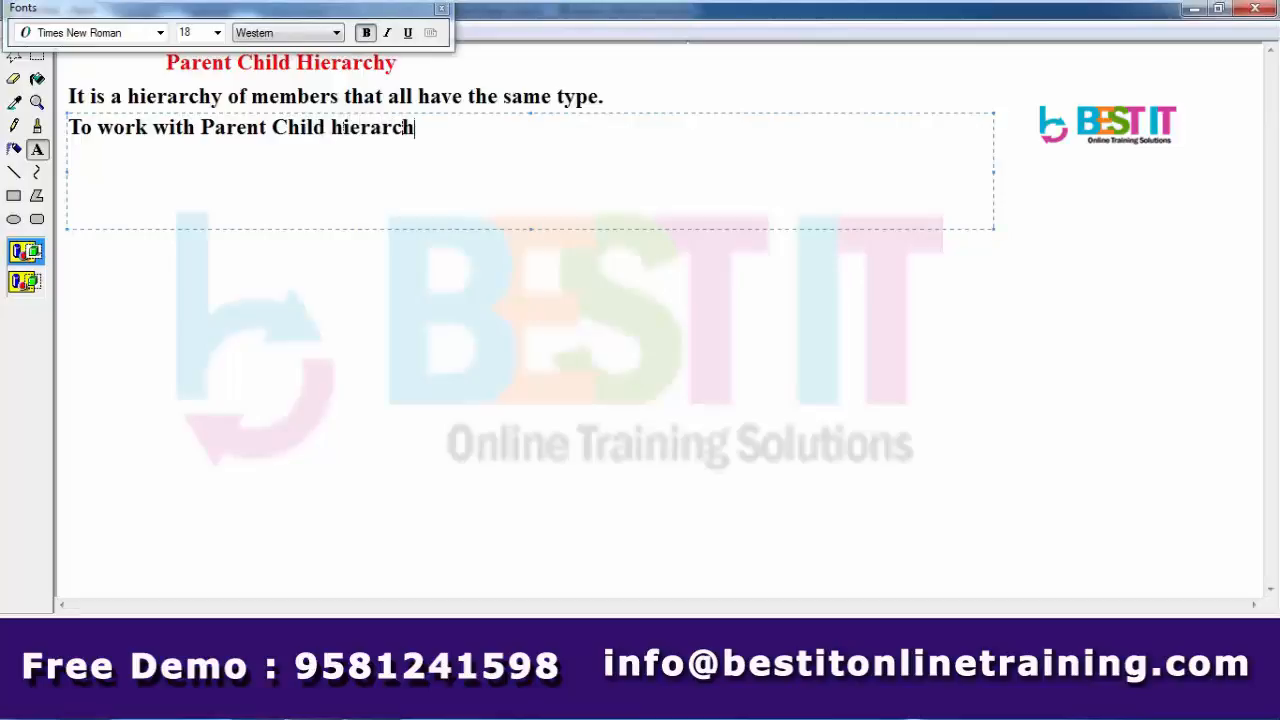
type("eed f")
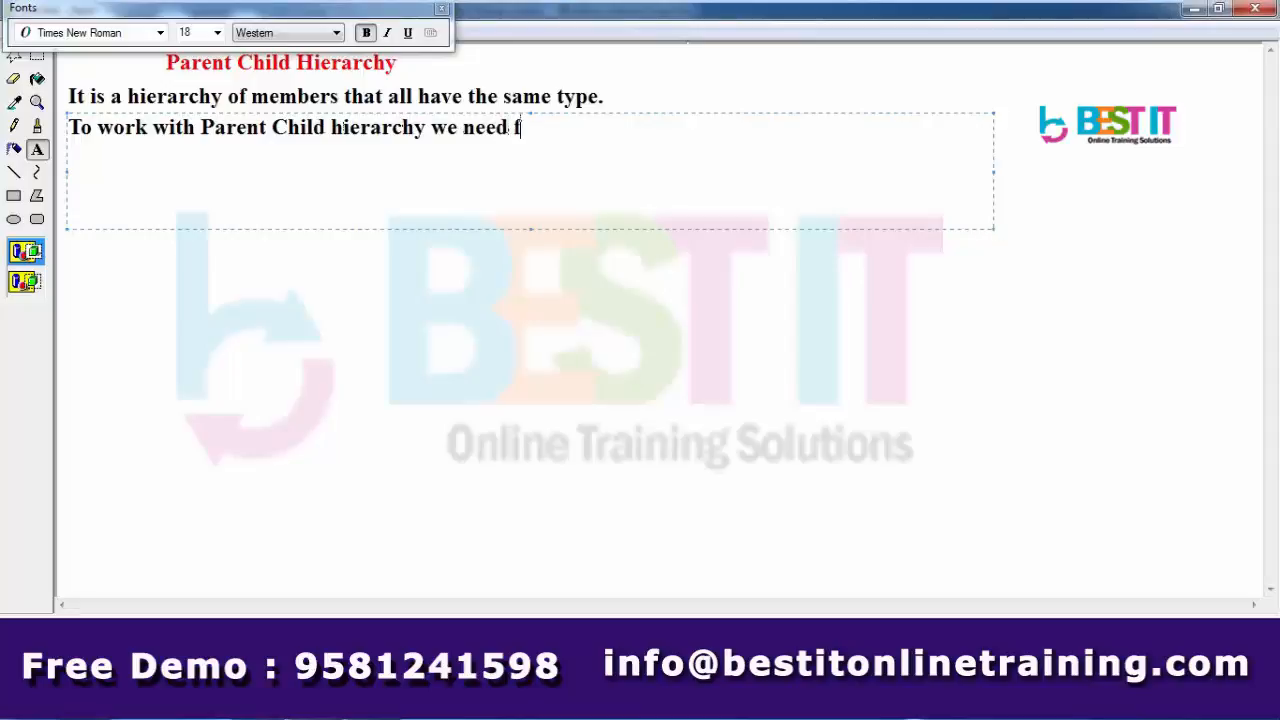
type("our type of fields ")
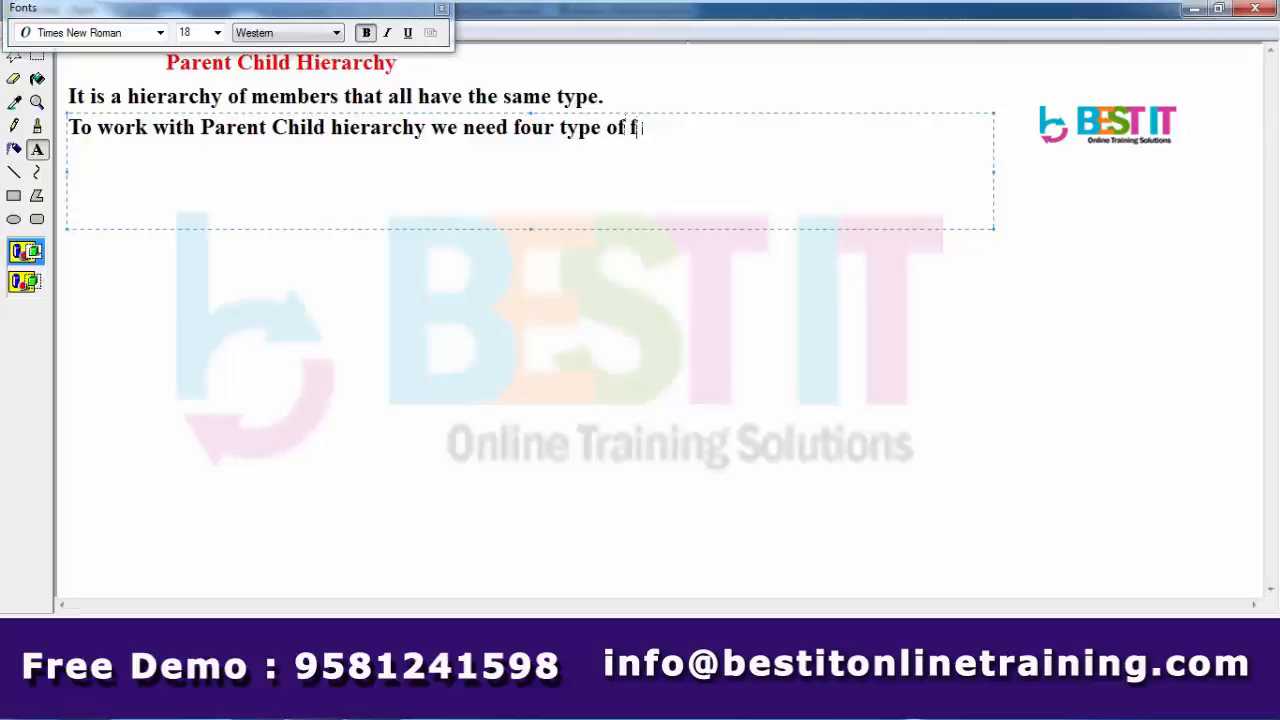
type("like ")
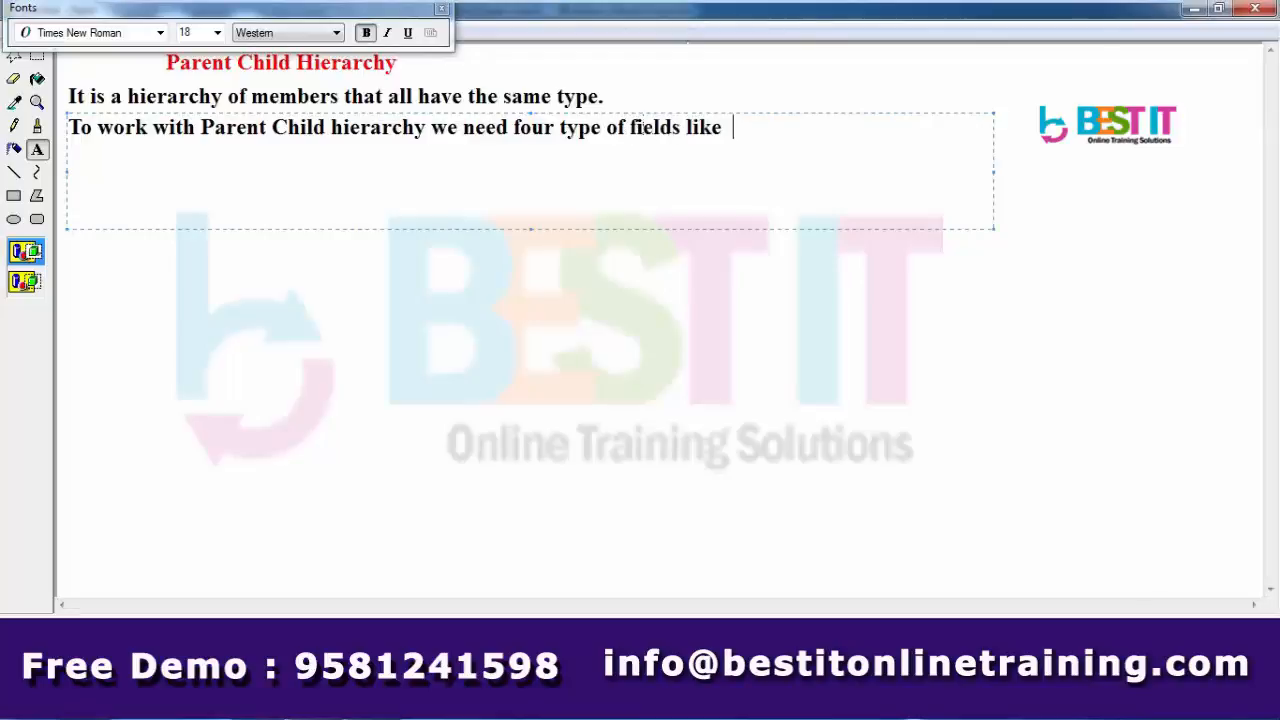
type(" e")
key("BackSpace")
type("id , parent")
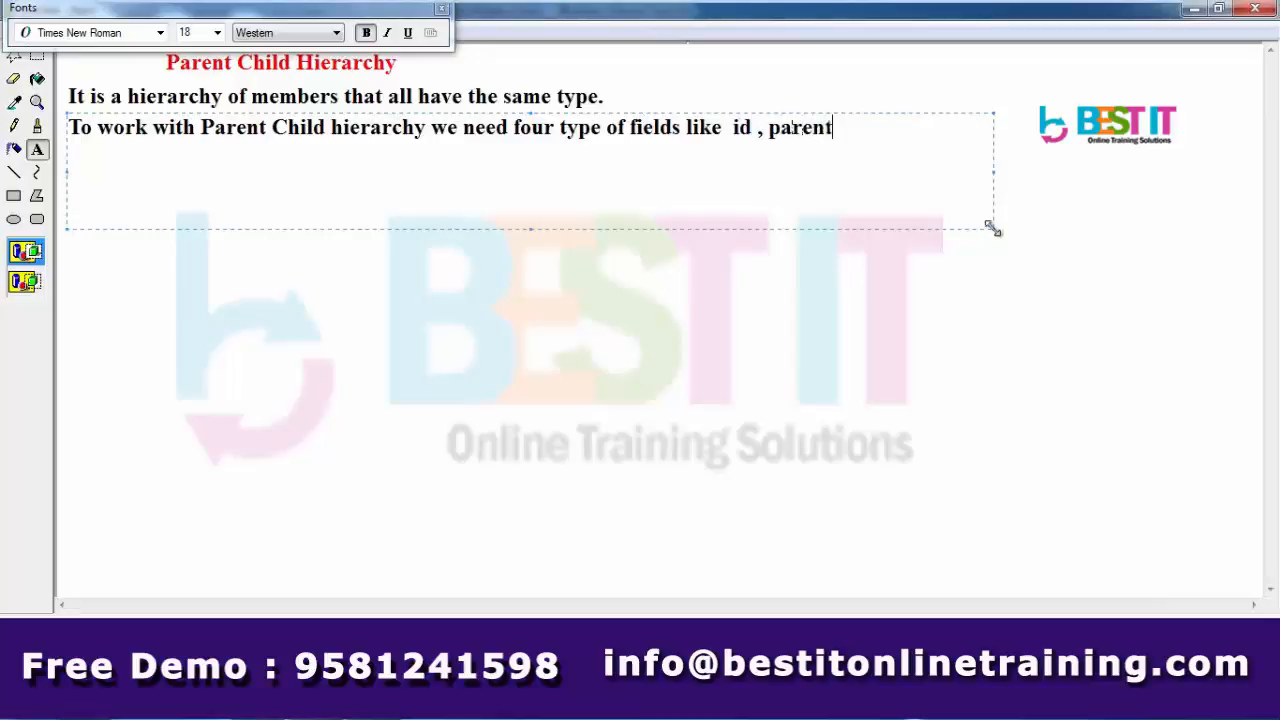
type(" key, distanc")
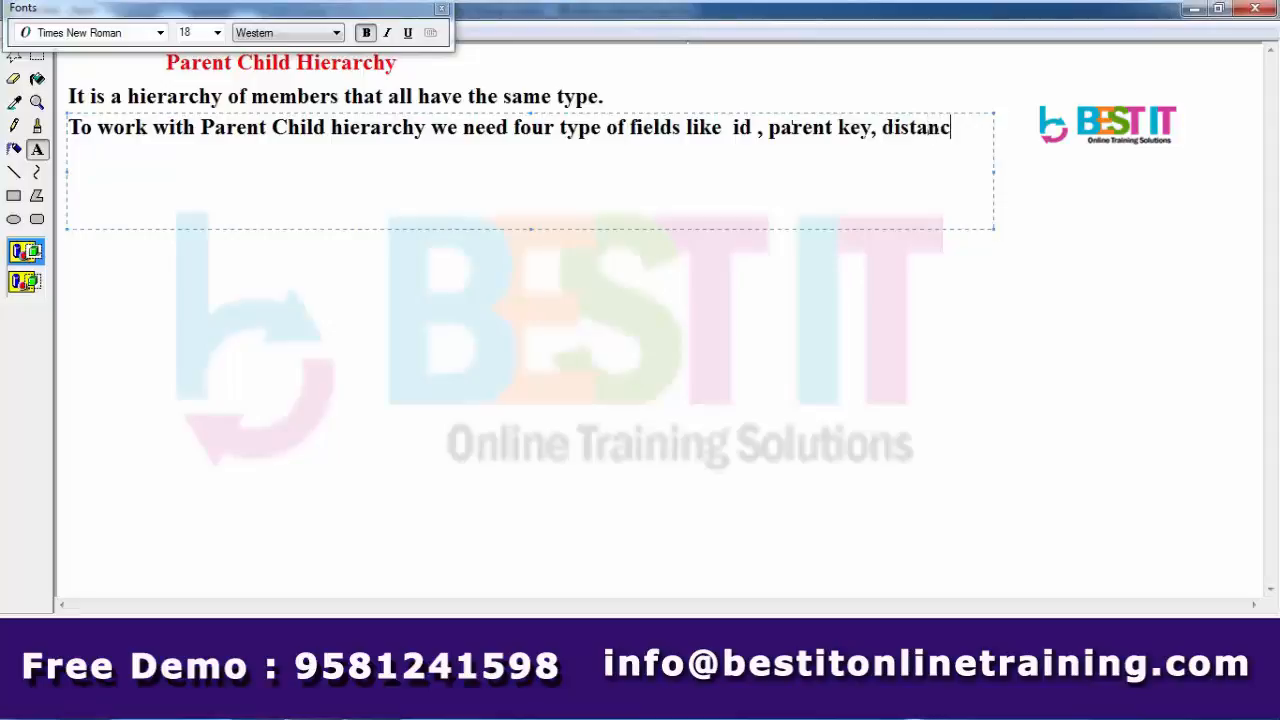
type("e and level")
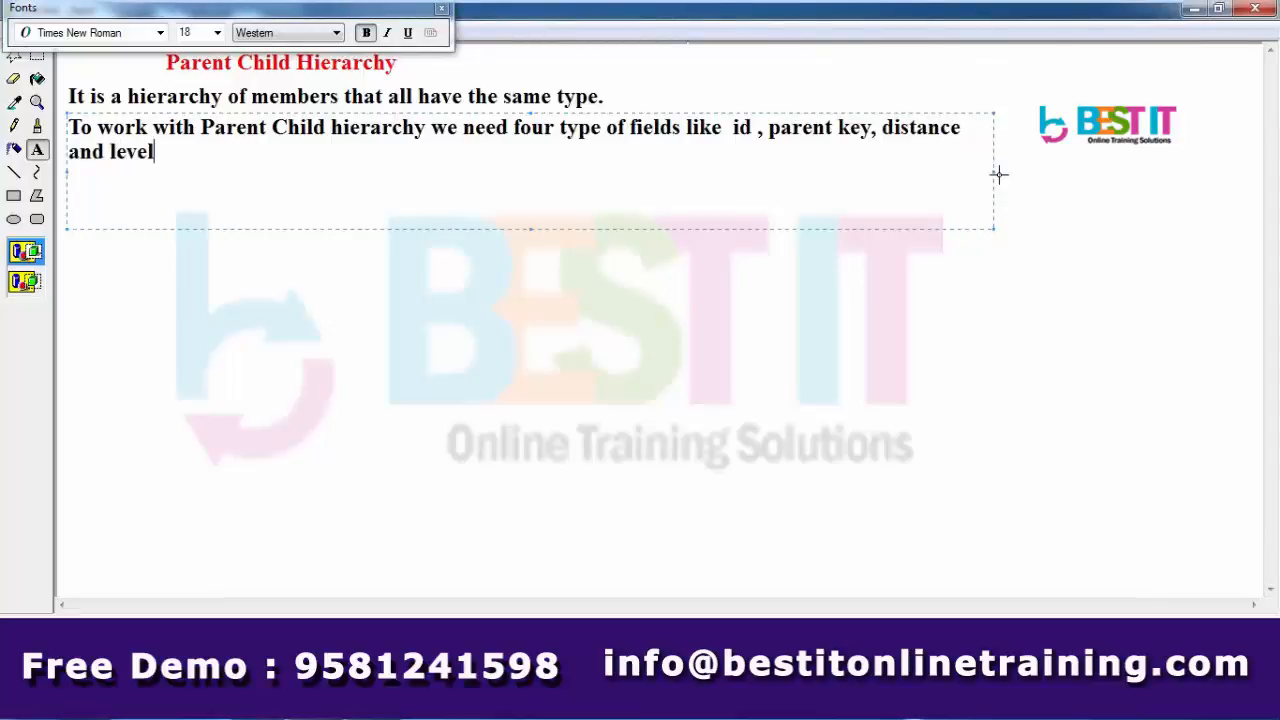
left_click_drag(993, 172, 1199, 175)
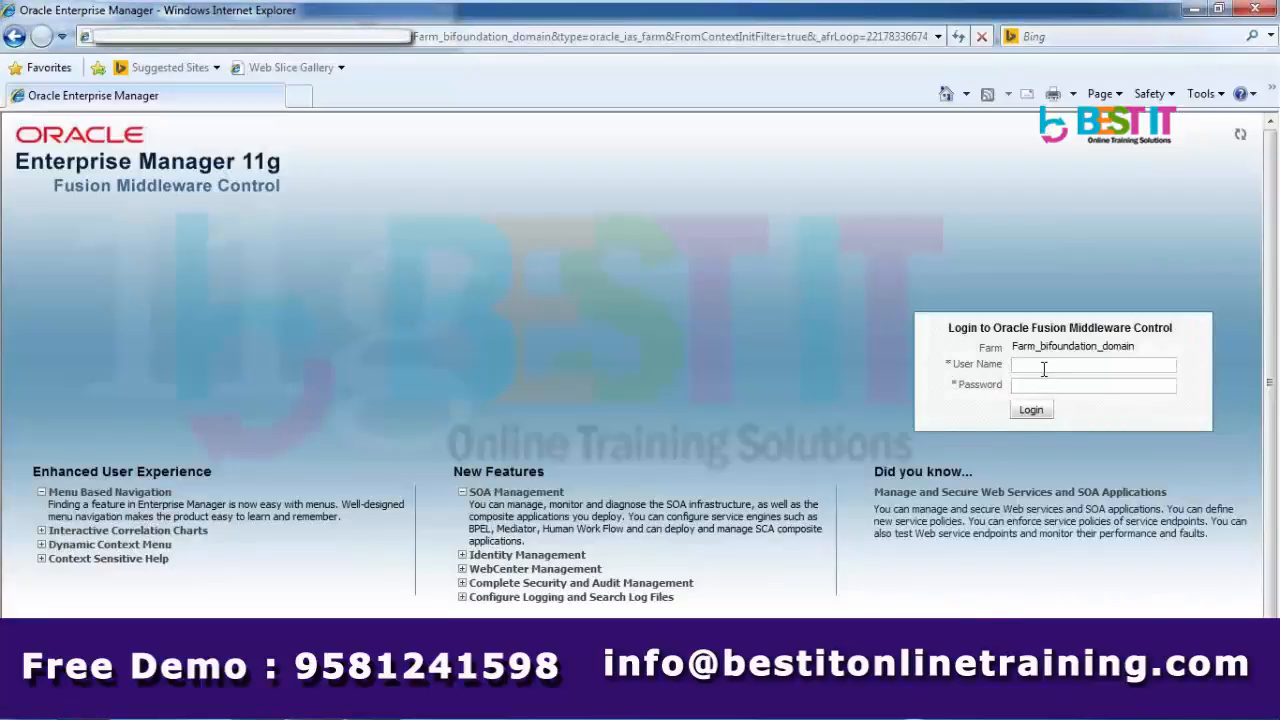
- Log in to Enterprise Manager with the admin user name and password, then show the log console
key("Tab")
key("Return")
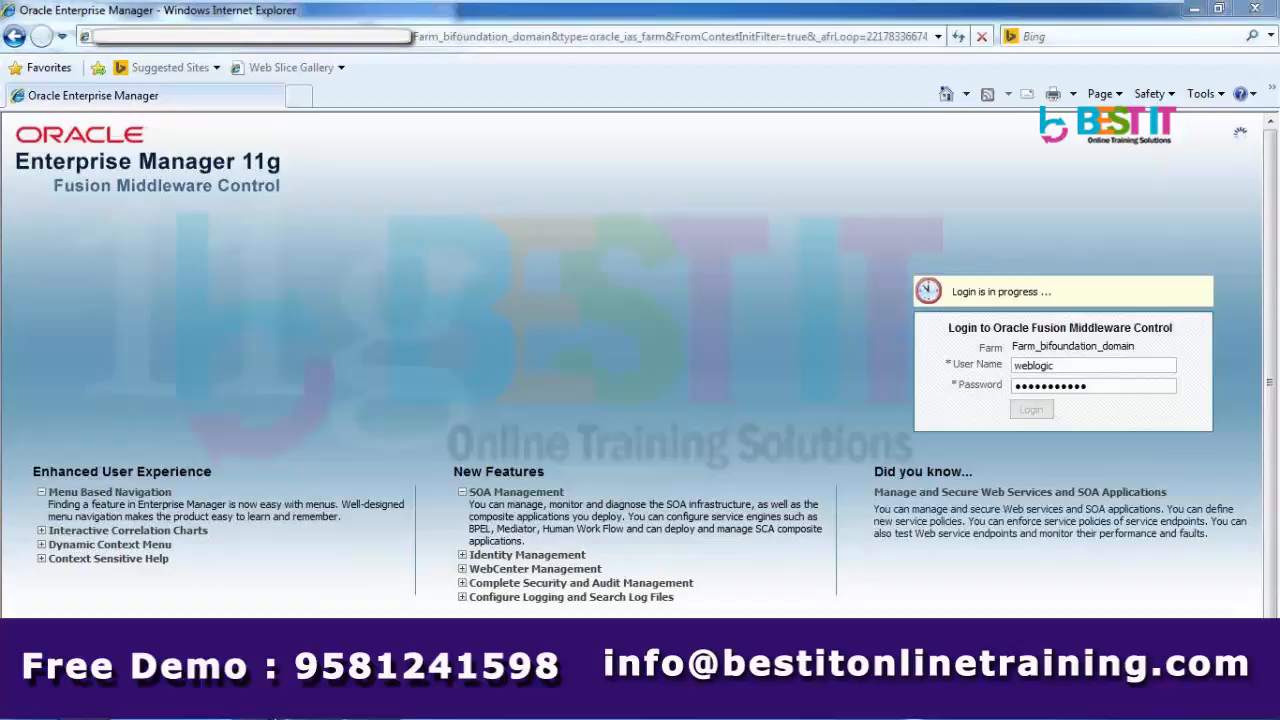
left_click(249, 708)
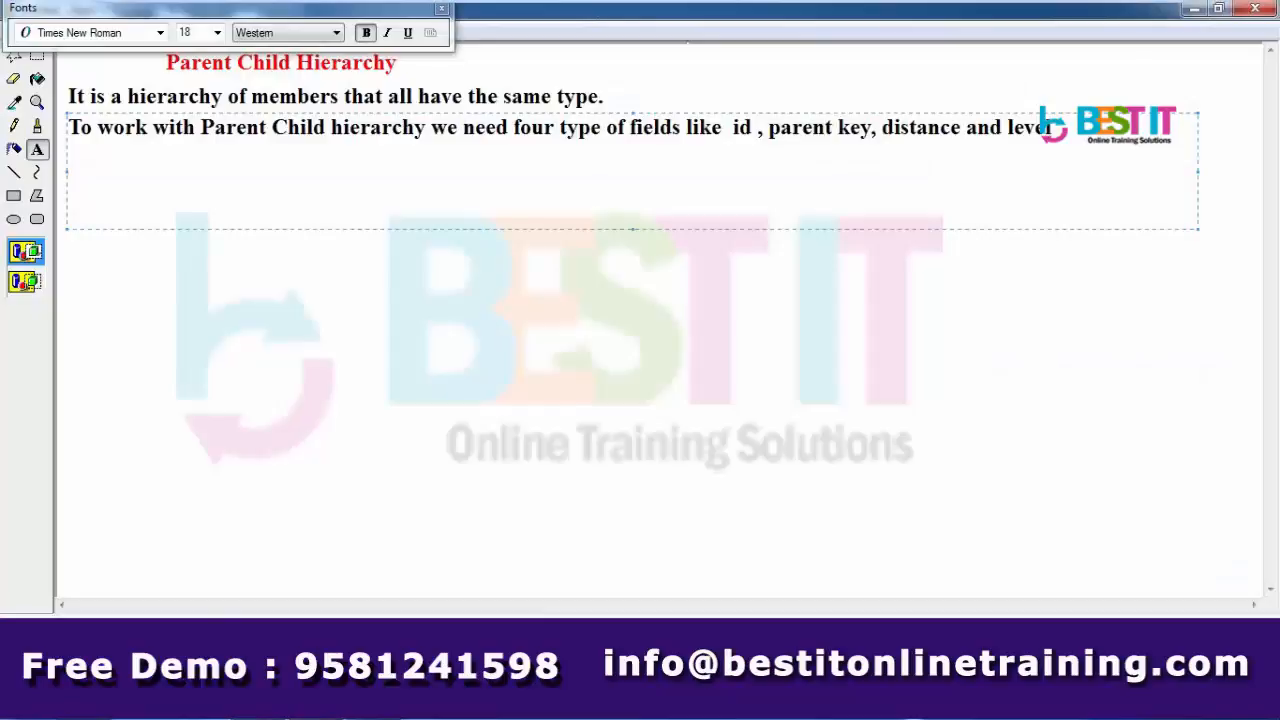
- Add the blue line 'to design this hierarchy iam using BISample schema which is provided by the oracle corporation'
left_click(539, 433)
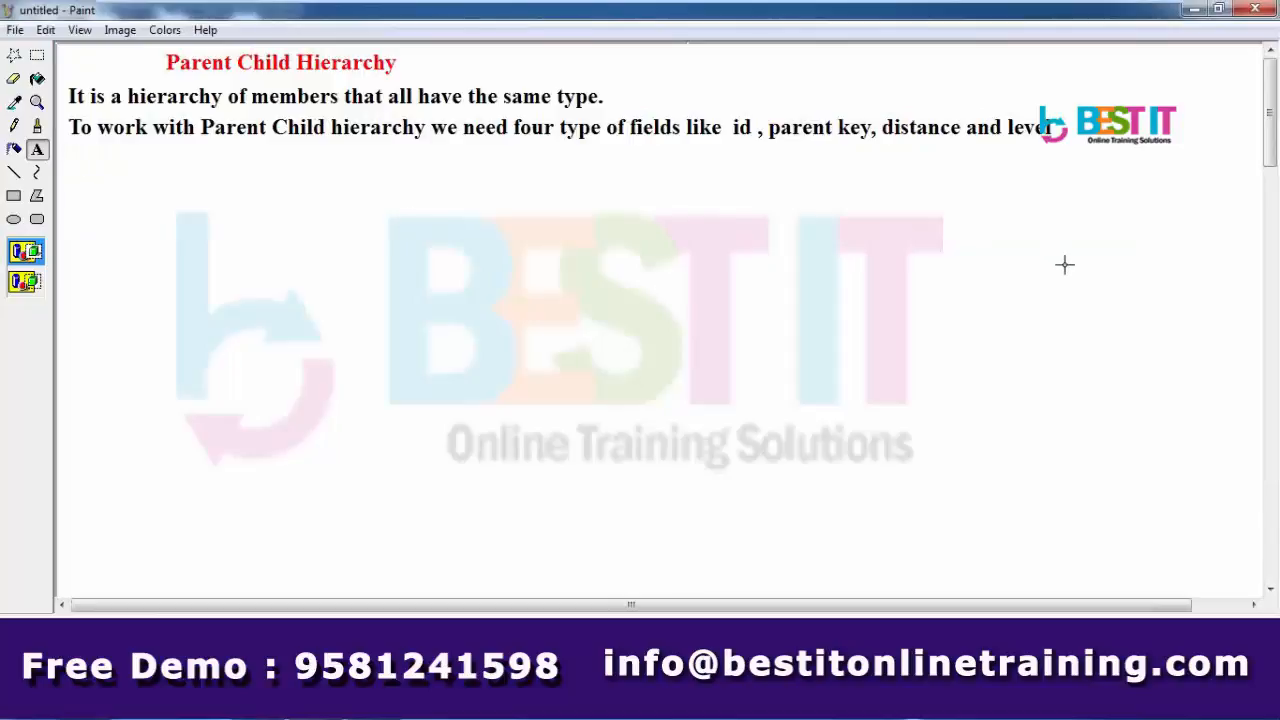
left_click_drag(68, 153, 1063, 263)
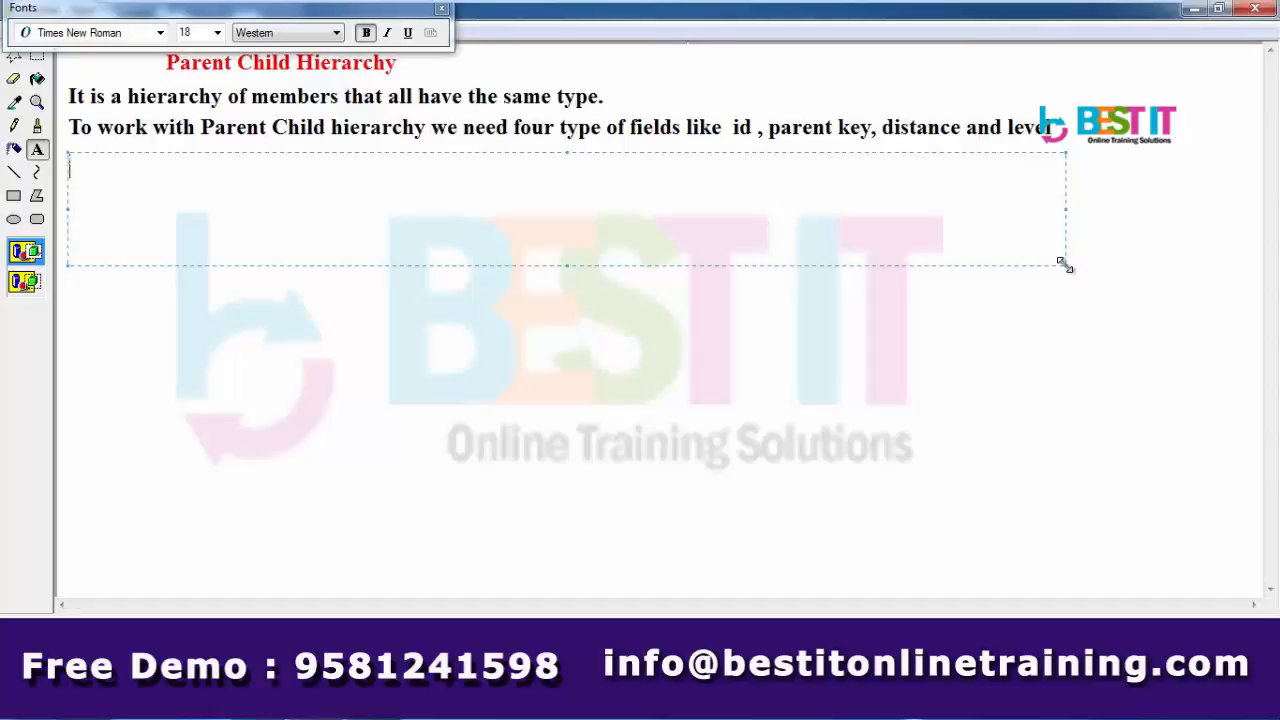
type("to design t")
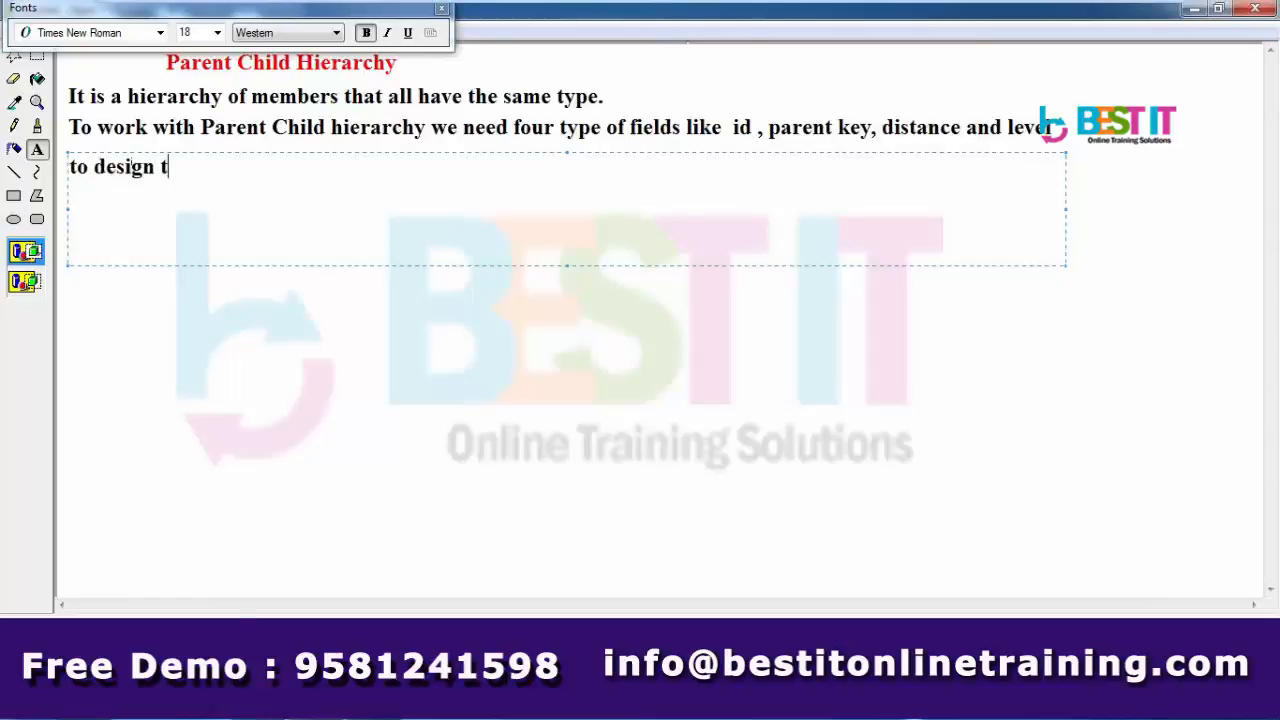
type("his hierarchy ")
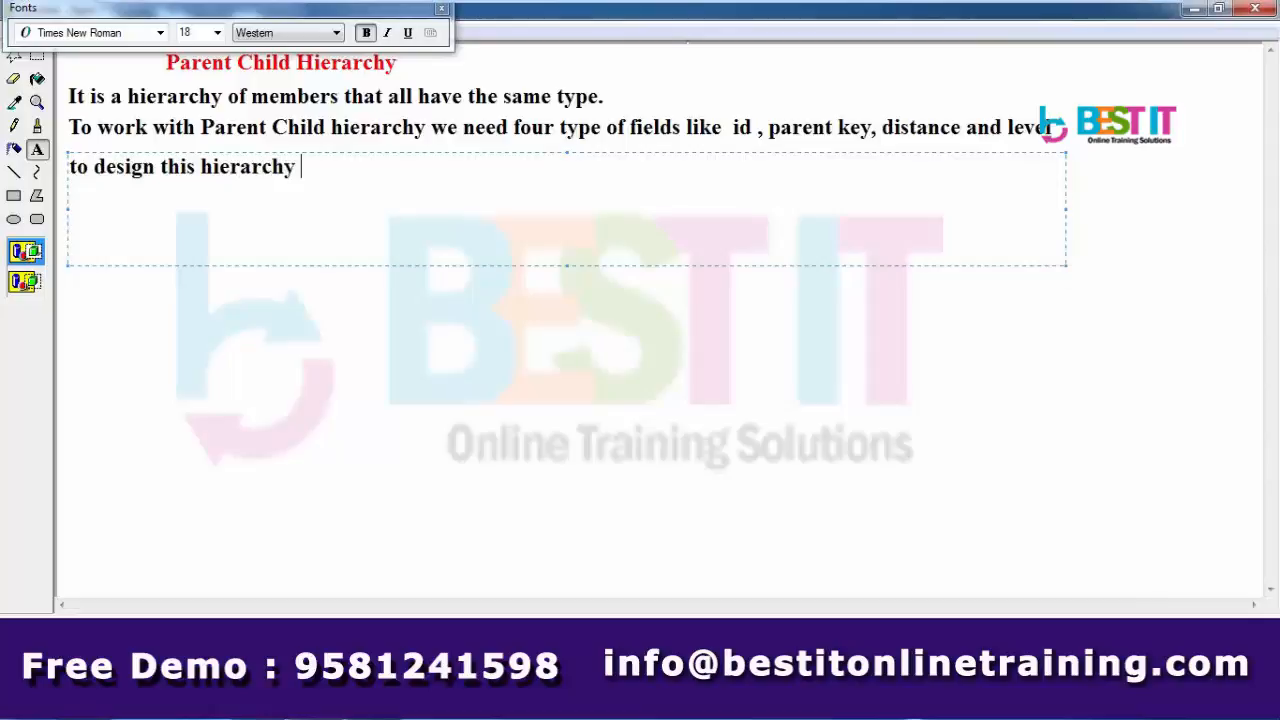
type("iam usin")
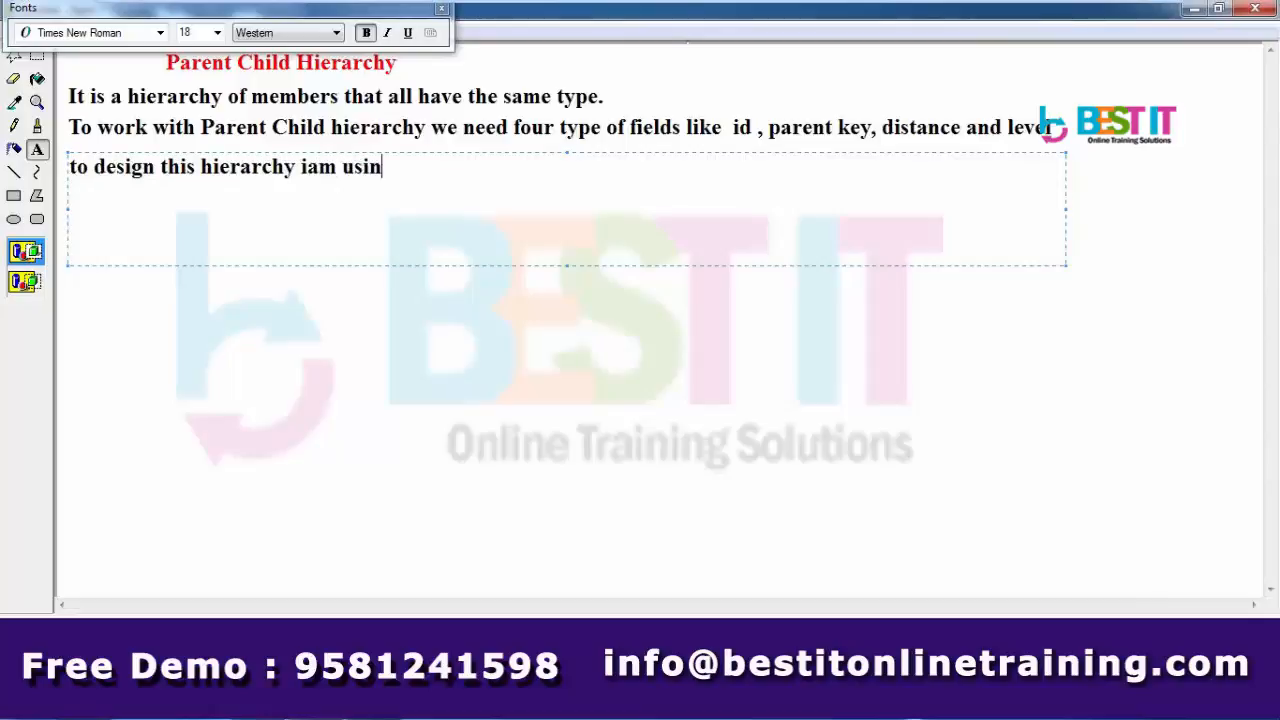
type("g BISample")
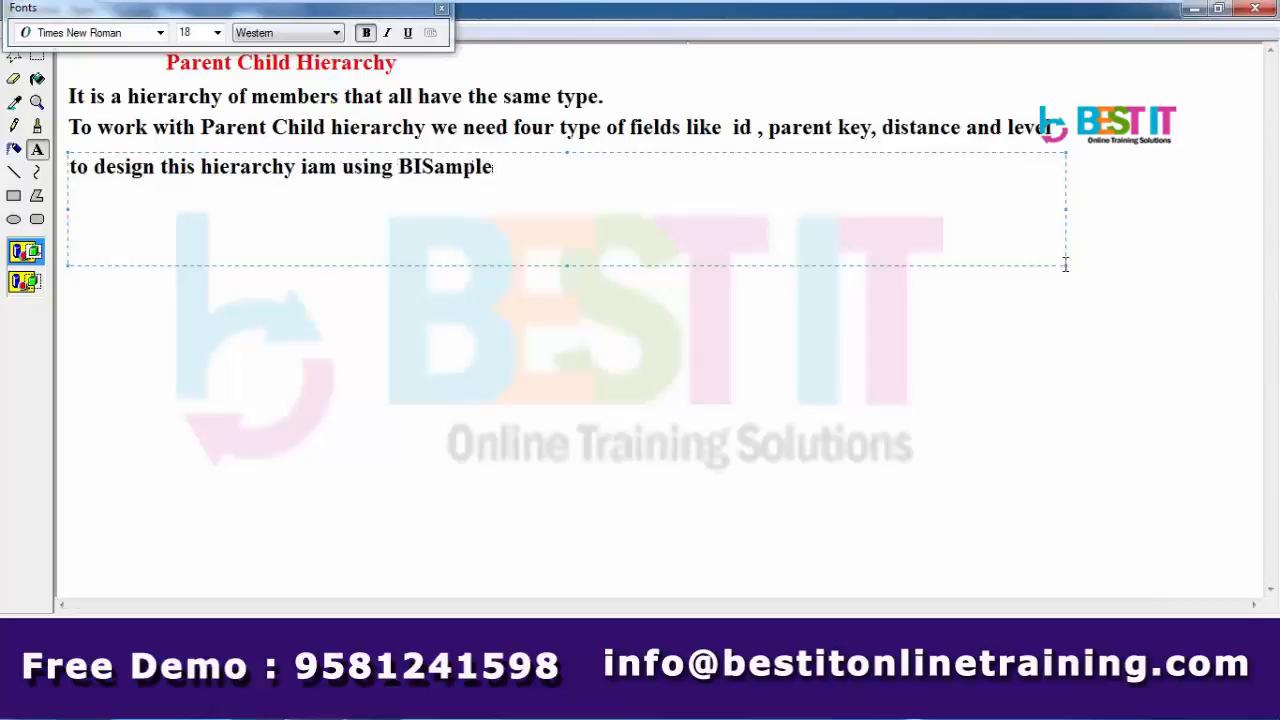
type(" schema whic")
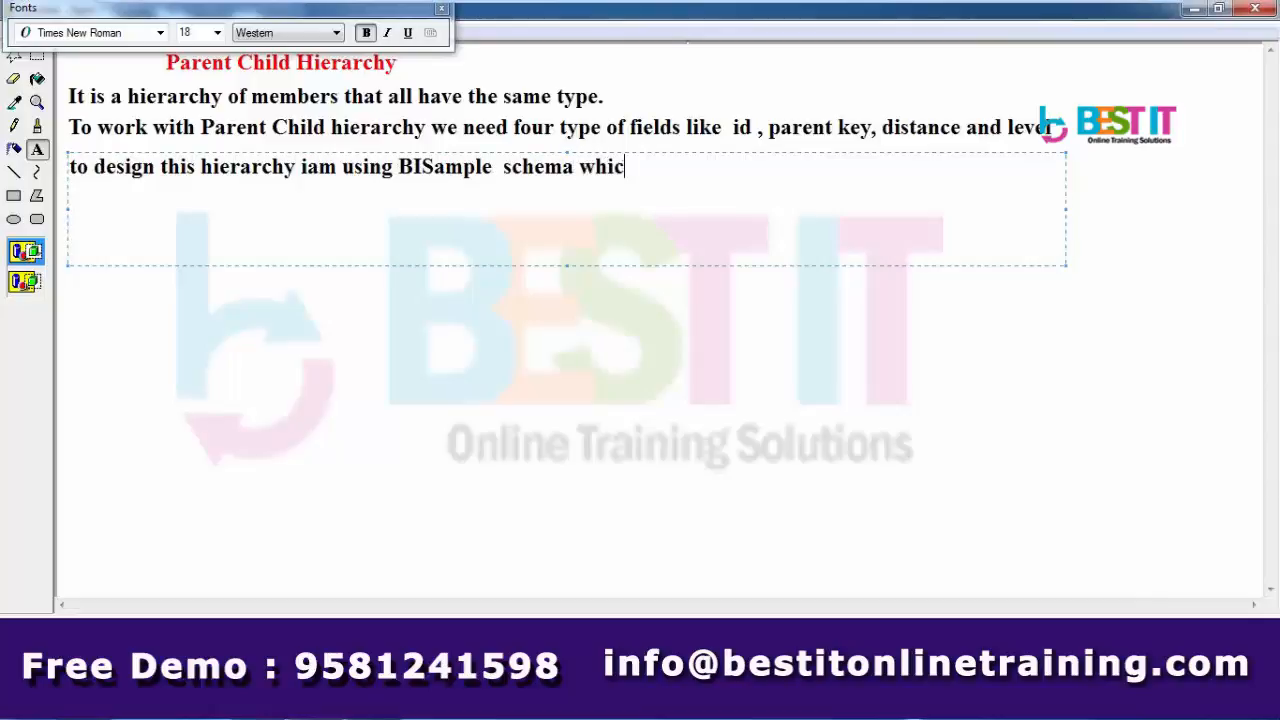
type("h")
key("BackSpace")
key("BackSpace")
key("BackSpace")
type("hich is provided by the oracle cora")
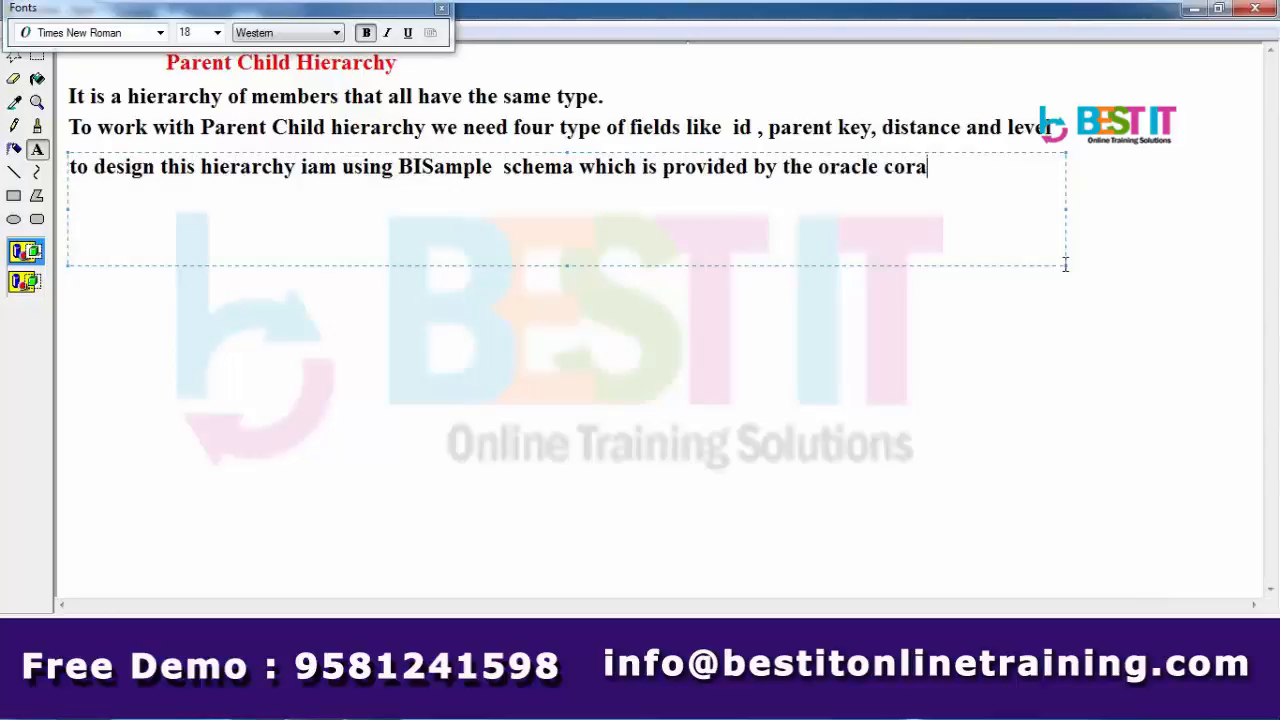
key("BackSpace")
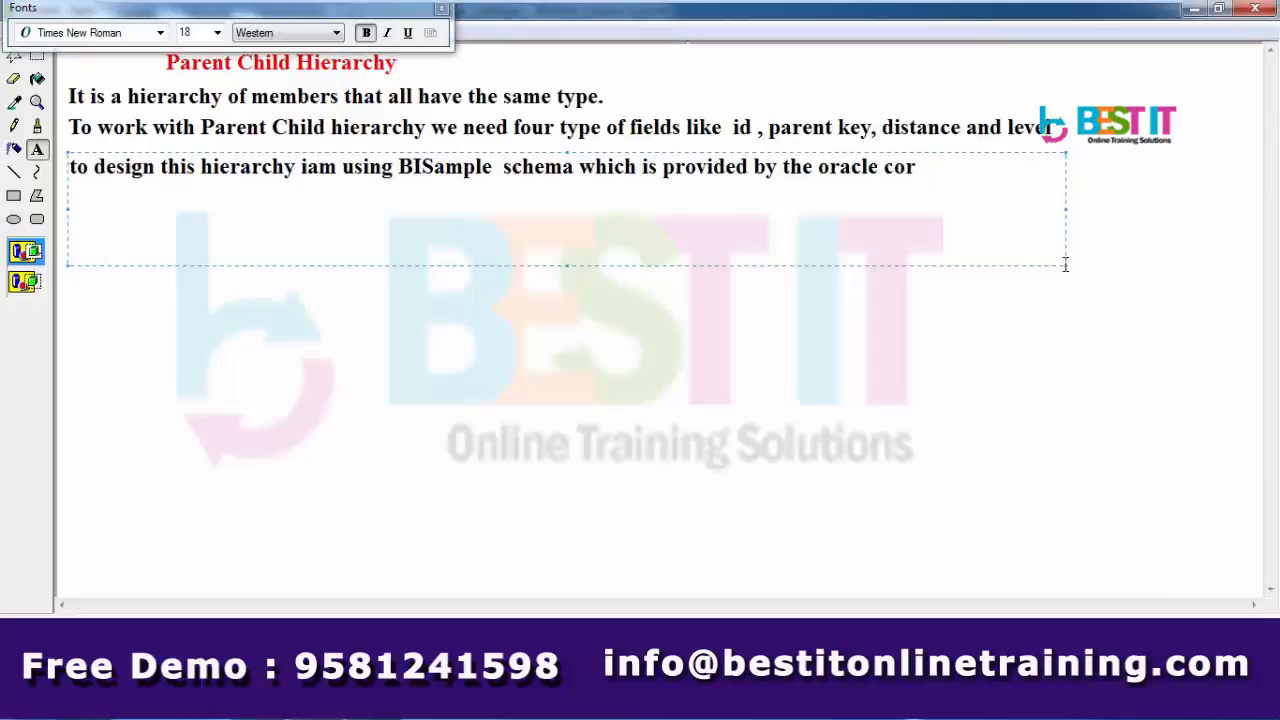
type("poration")
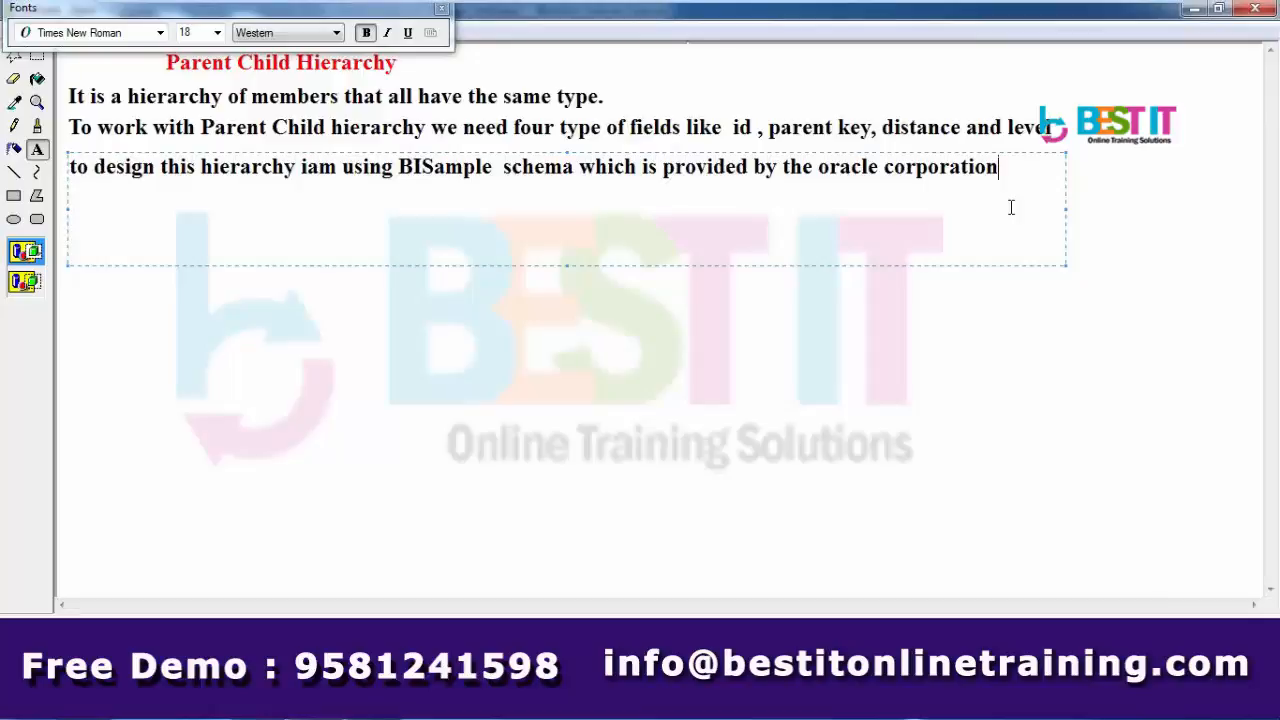
left_click(128, 649)
- Commit the blue line, then expand Business Intelligence in Enterprise Manager to show coreapplication
left_click(393, 564)
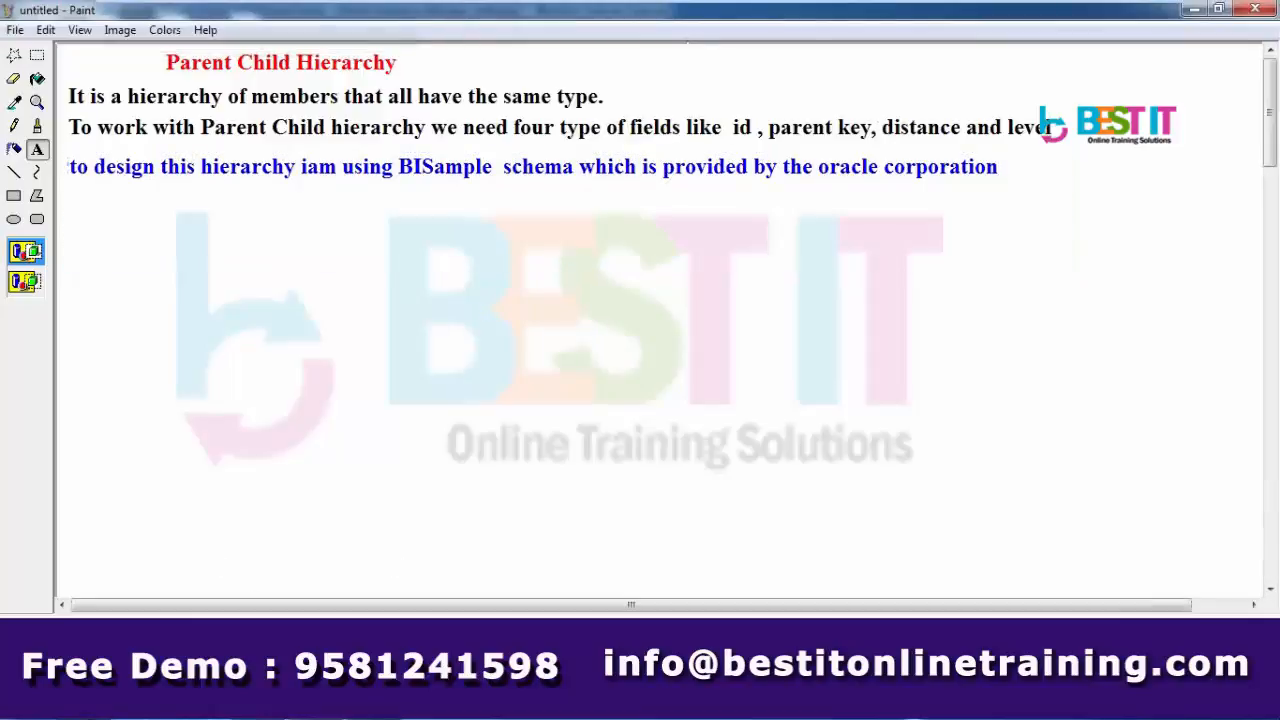
left_click(430, 703)
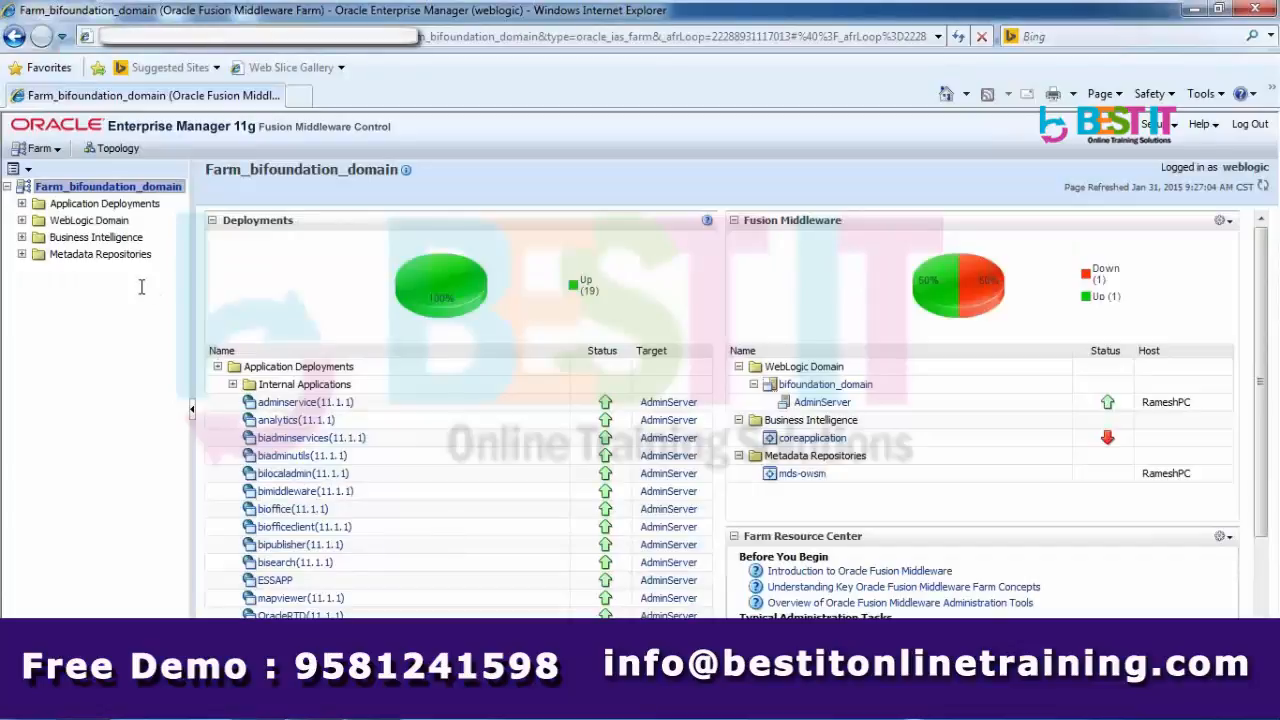
left_click(21, 237)
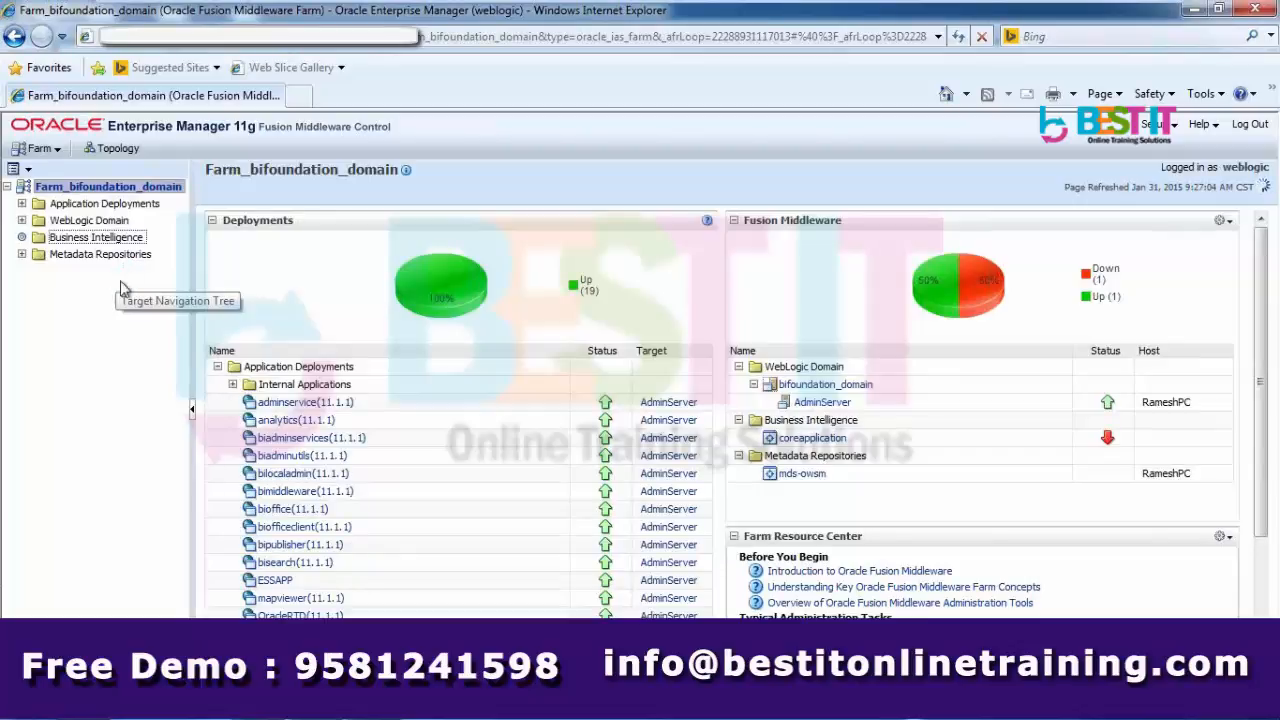
left_click(106, 256)
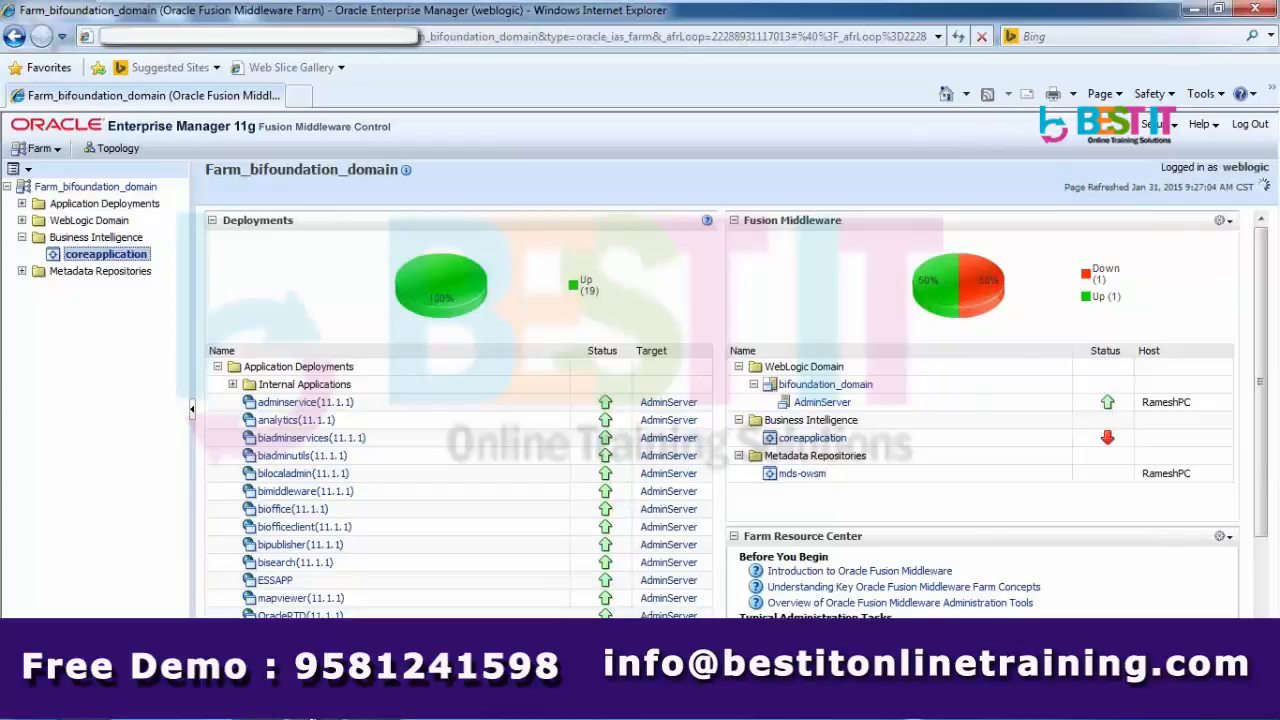
mouse_move(315, 705)
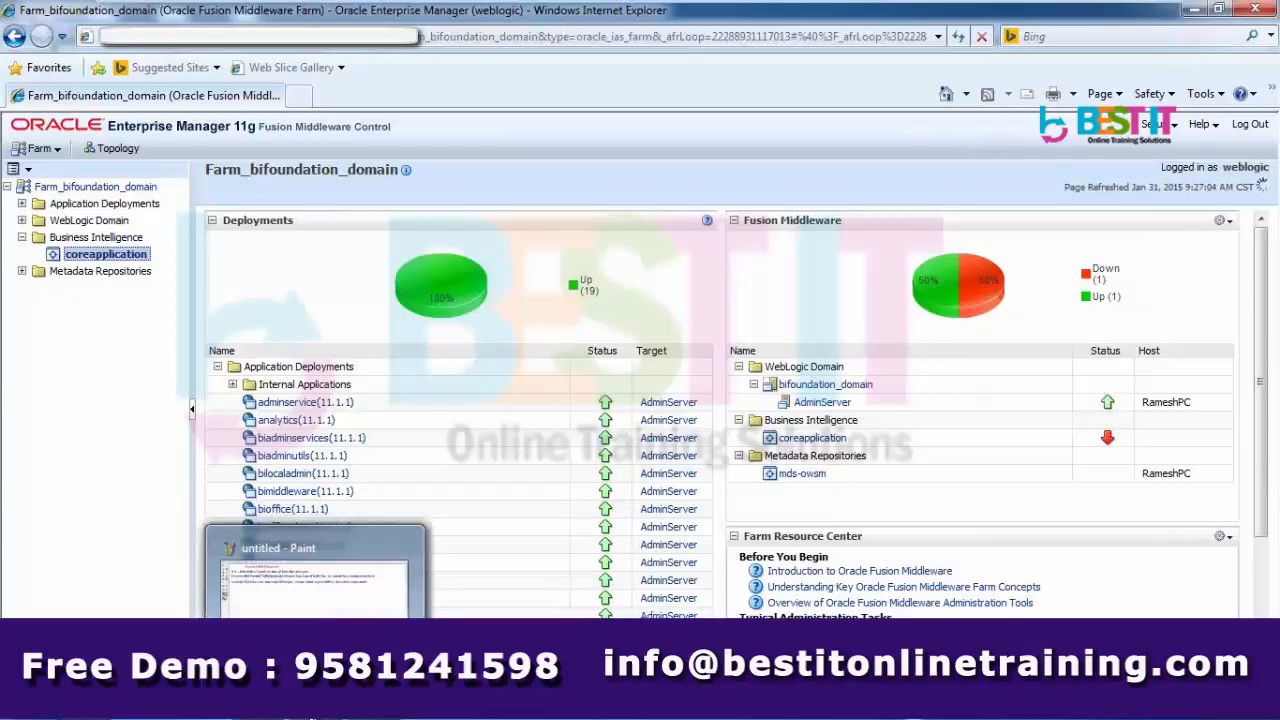
- Draw a horizontal divider line across the Paint canvas beneath the blue sentence
left_click(315, 705)
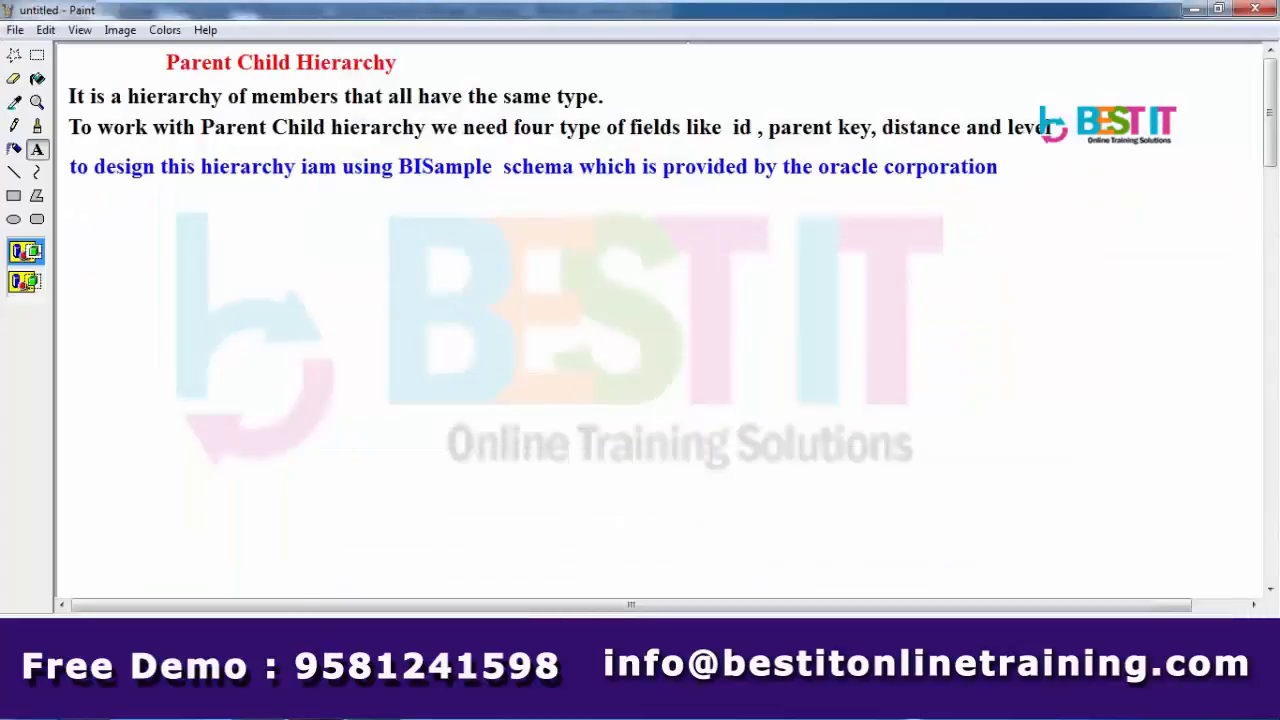
left_click(14, 172)
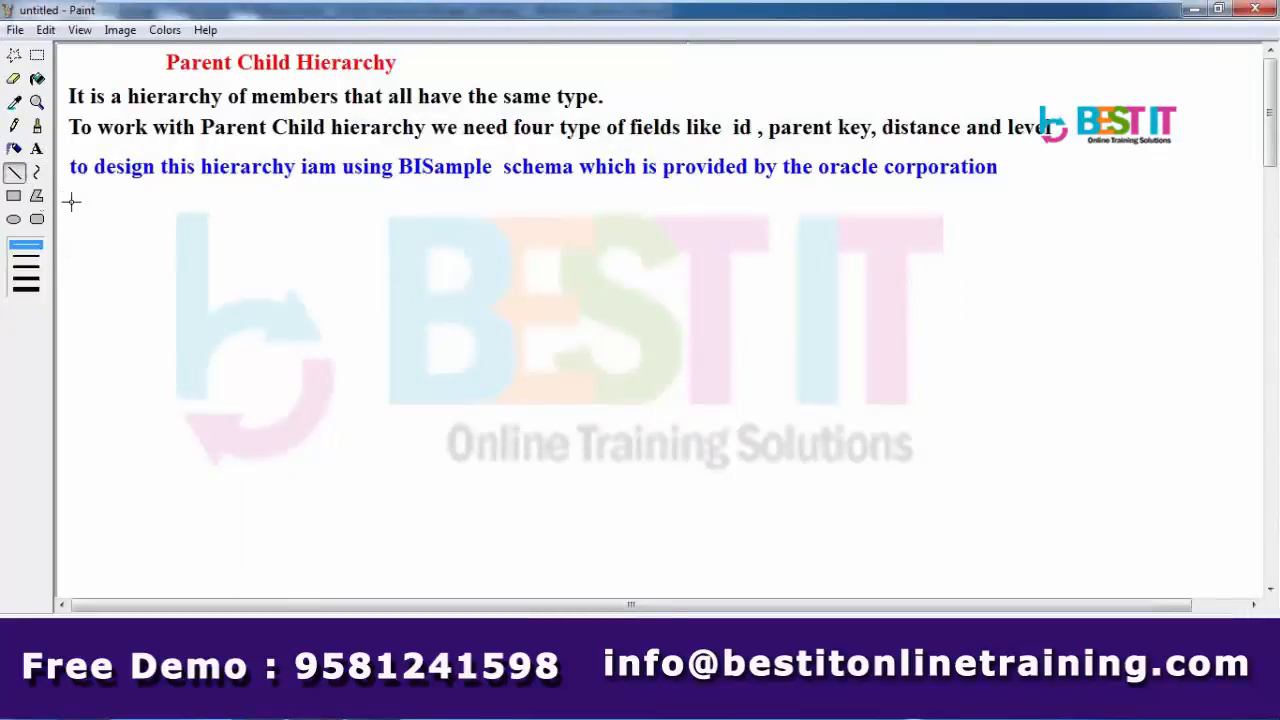
left_click_drag(62, 200, 470, 199)
left_click_drag(1005, 214, 1260, 201)
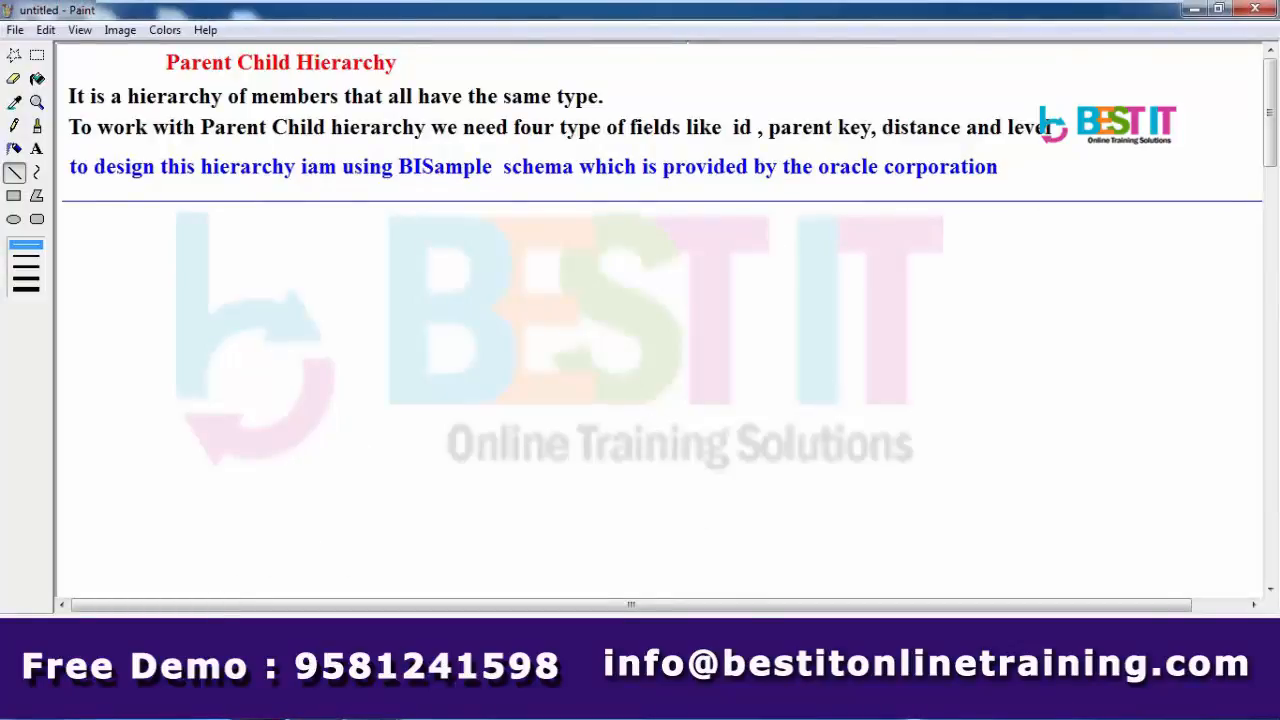
left_click(549, 378)
- Launch SQL*Plus and connect with the sample schema's user name and password after a failed attempt
key("super")
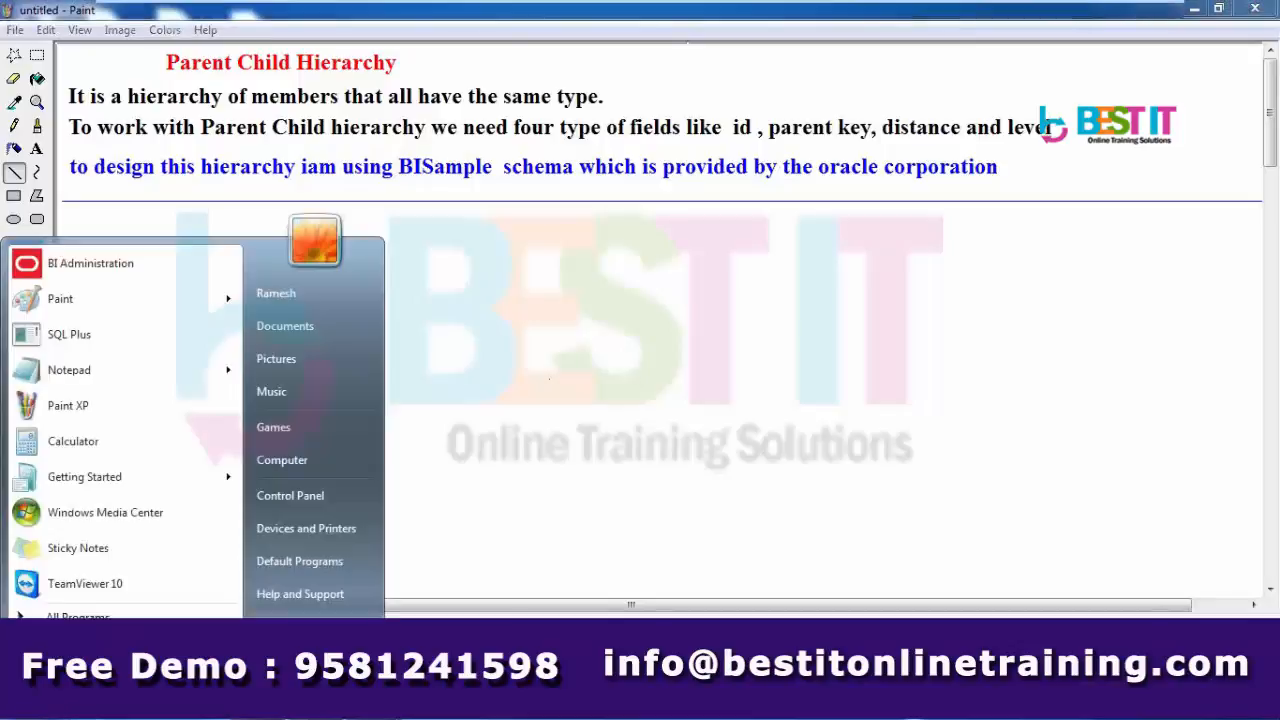
left_click(92, 334)
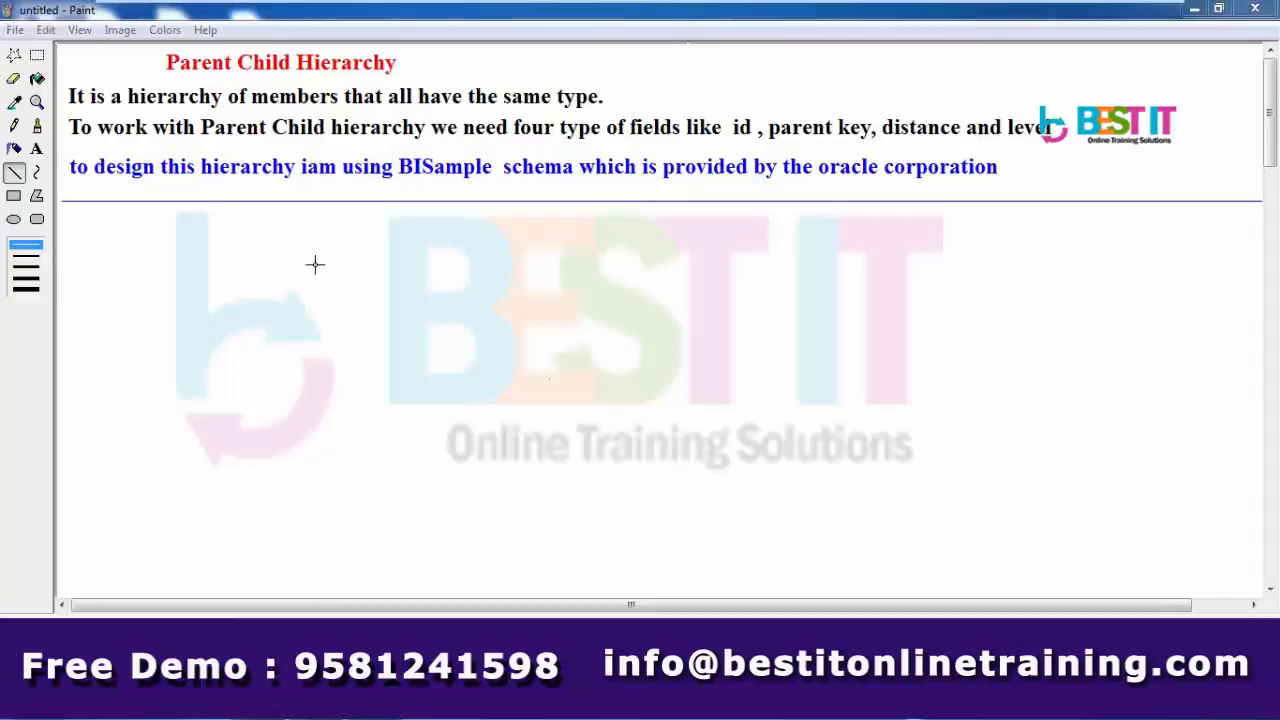
key("BackSpace")
key("BackSpace")
key("BackSpace")
key("BackSpace")
key("BackSpace")
key("BackSpace")
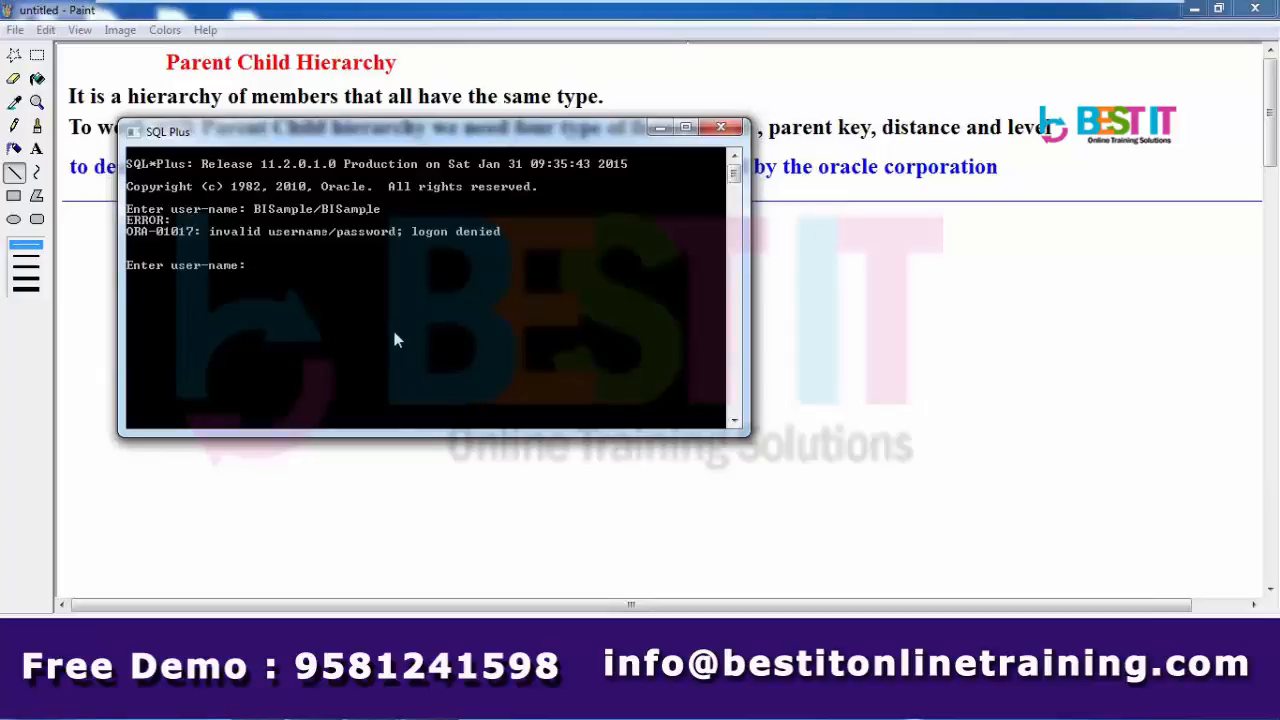
key("Return")
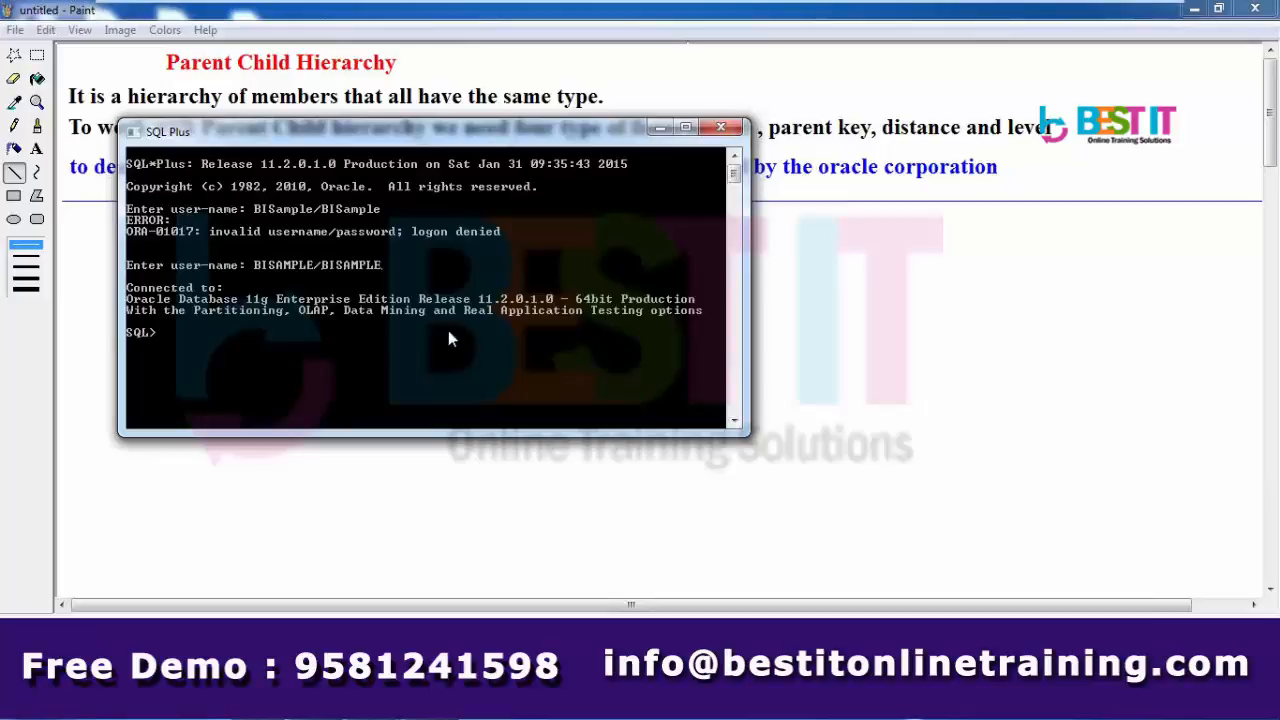
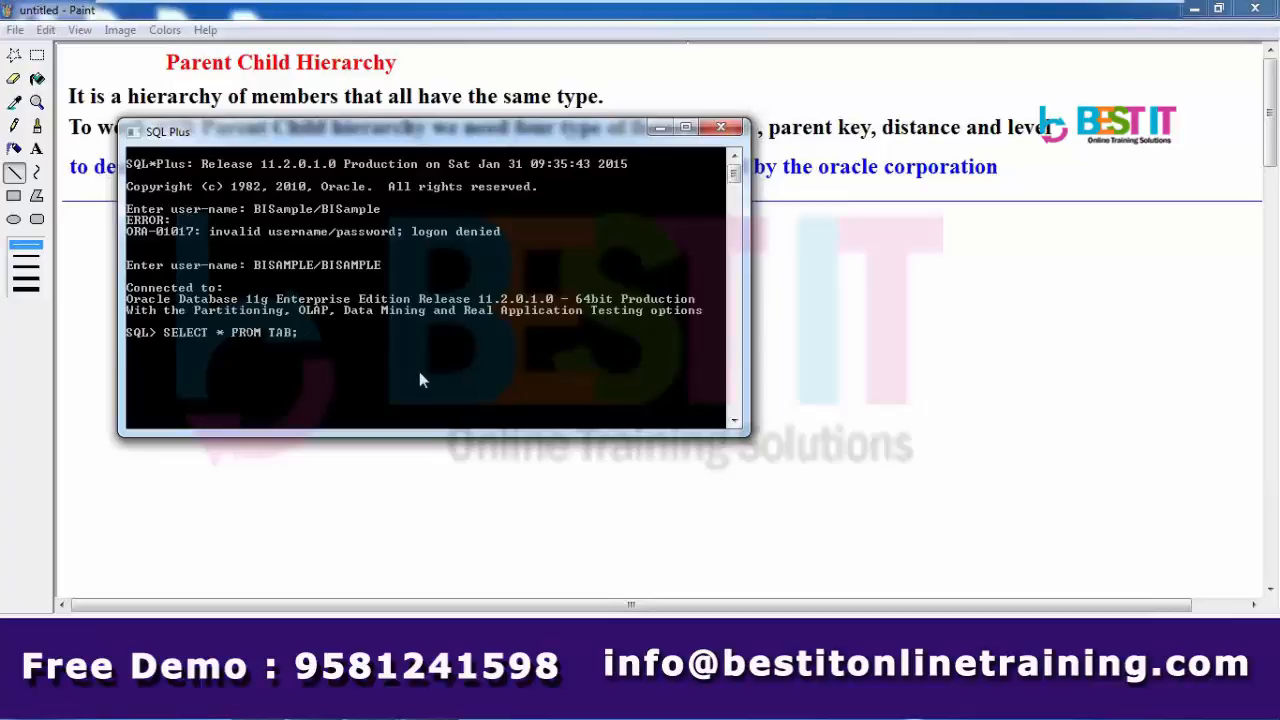
- Run SELECT * FROM TAB; to list the schema's 30 tables and scroll back up
key("Return")
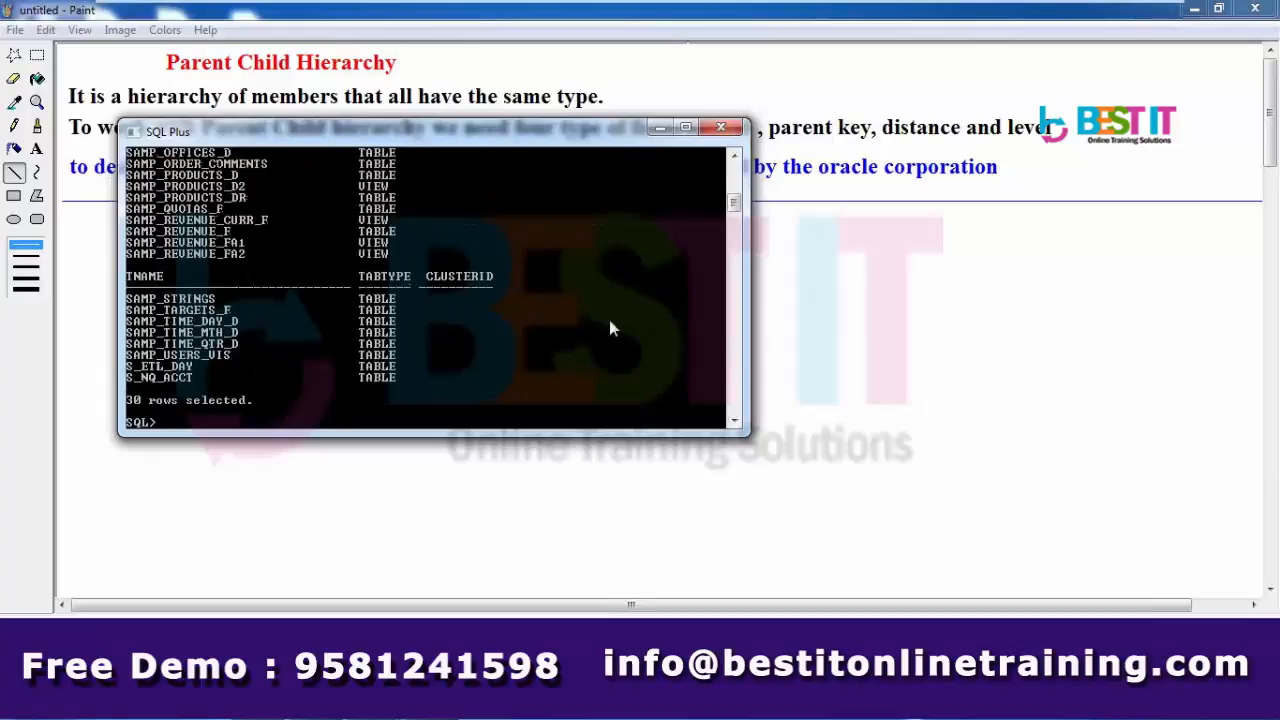
left_click(735, 157)
left_click(735, 157)
left_click(735, 157)
left_click(735, 157)
left_click(735, 157)
left_click(735, 157)
left_click(735, 157)
left_click(735, 157)
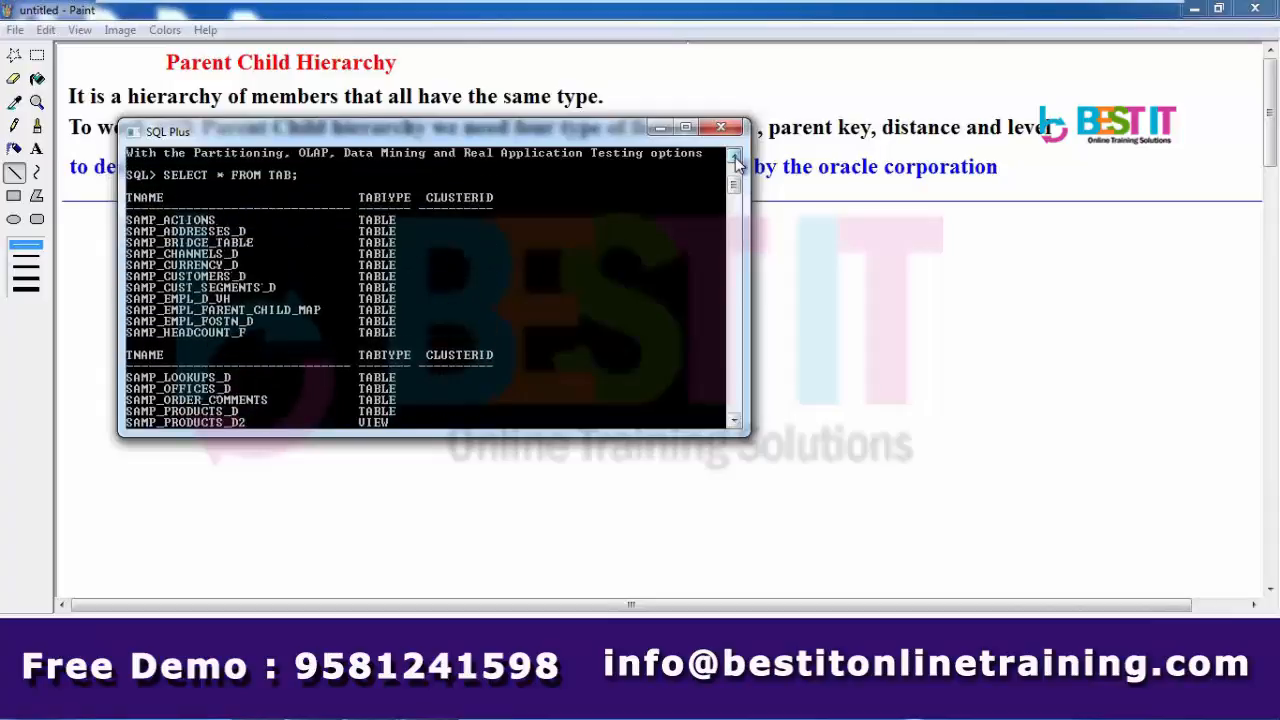
left_click(735, 157)
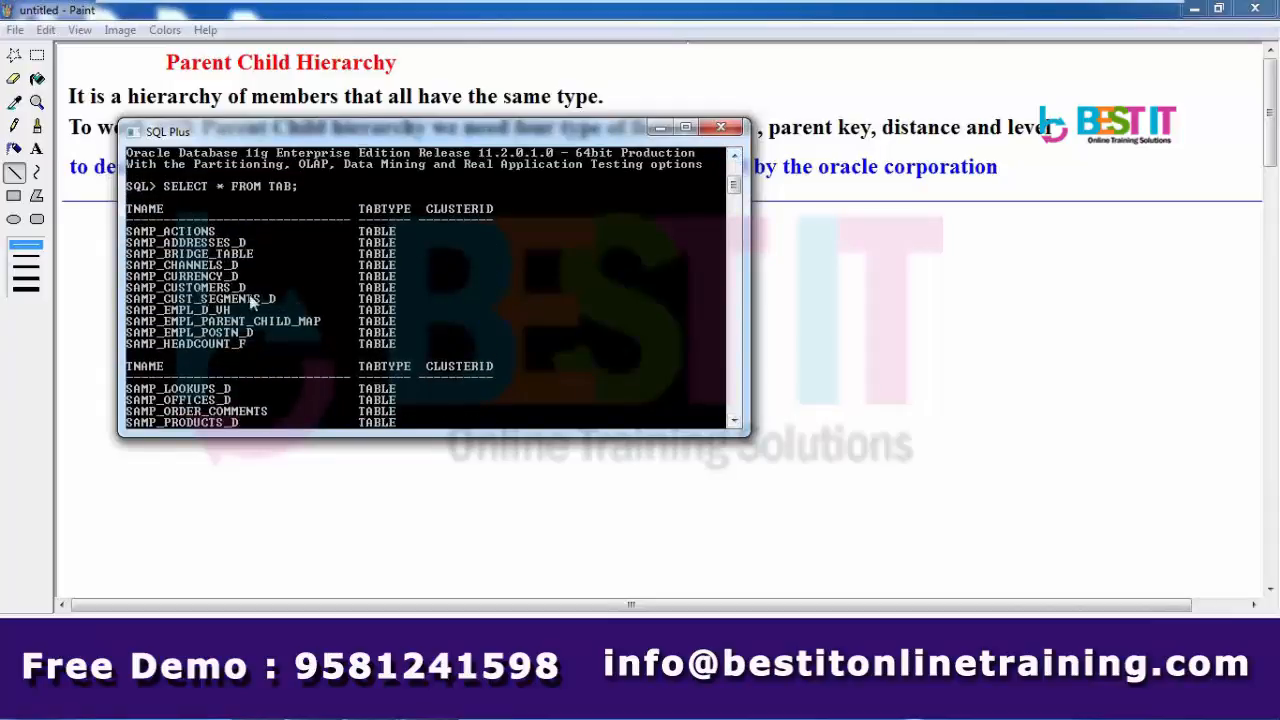
- Mark and highlight the three SAMP_EMPL table rows, including SAMP_EMPL_PARENT_CHILD_MAP
right_click(399, 137)
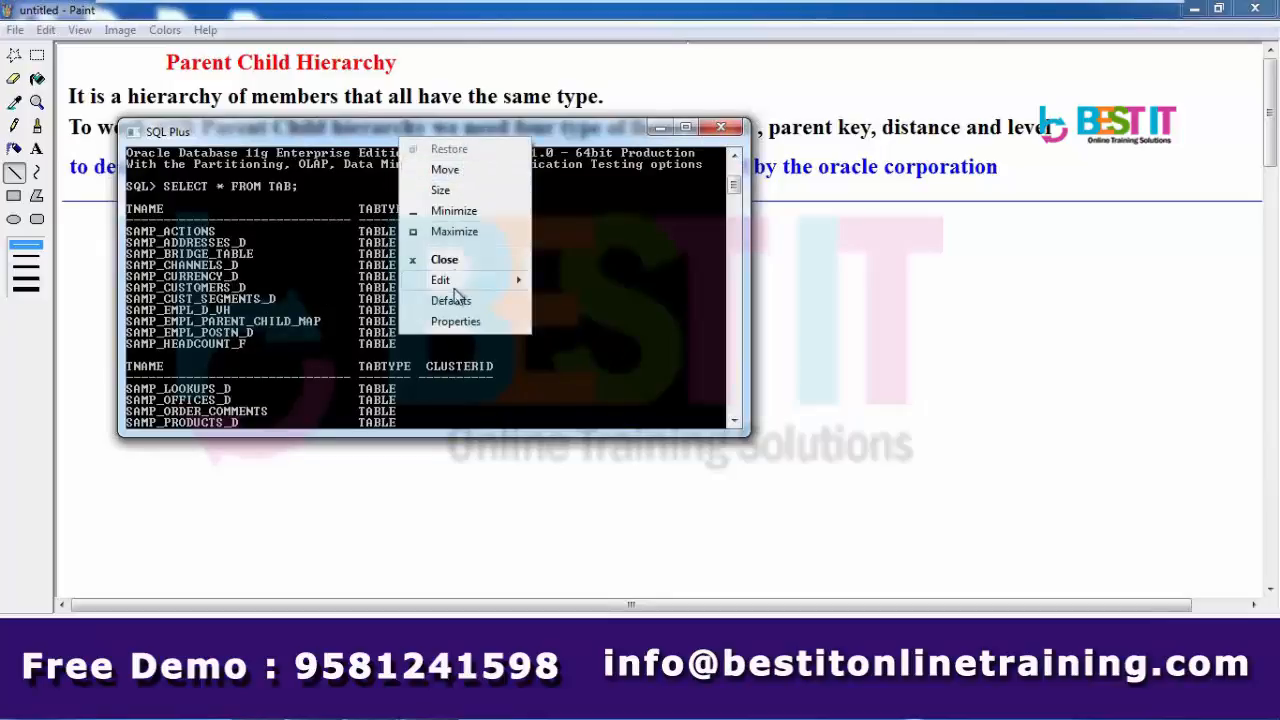
mouse_move(457, 283)
left_click(571, 280)
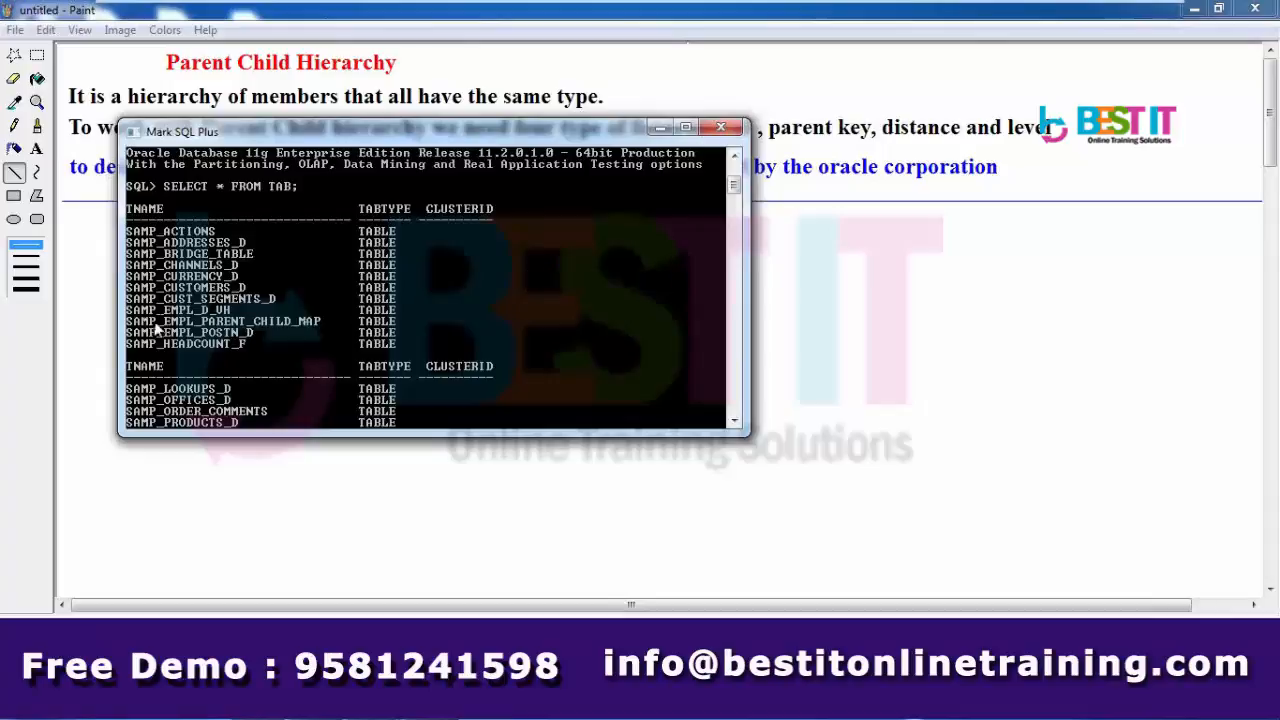
left_click_drag(131, 312, 408, 340)
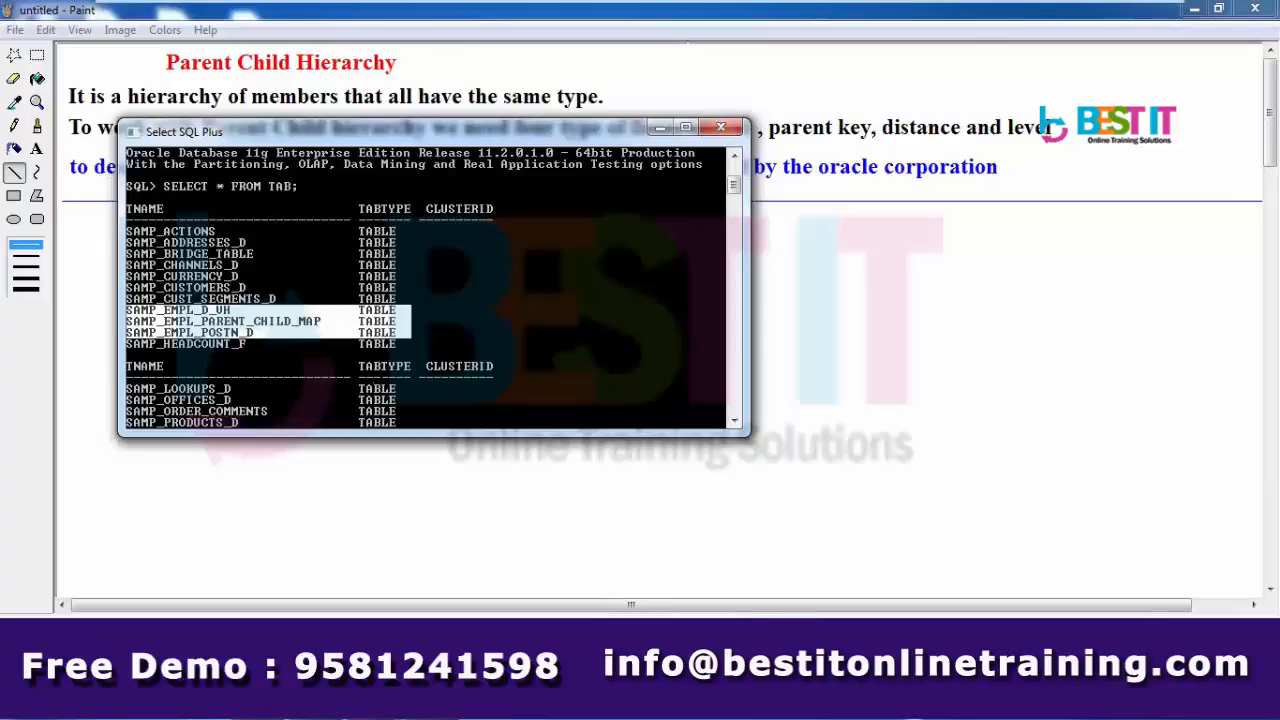
left_click(367, 715)
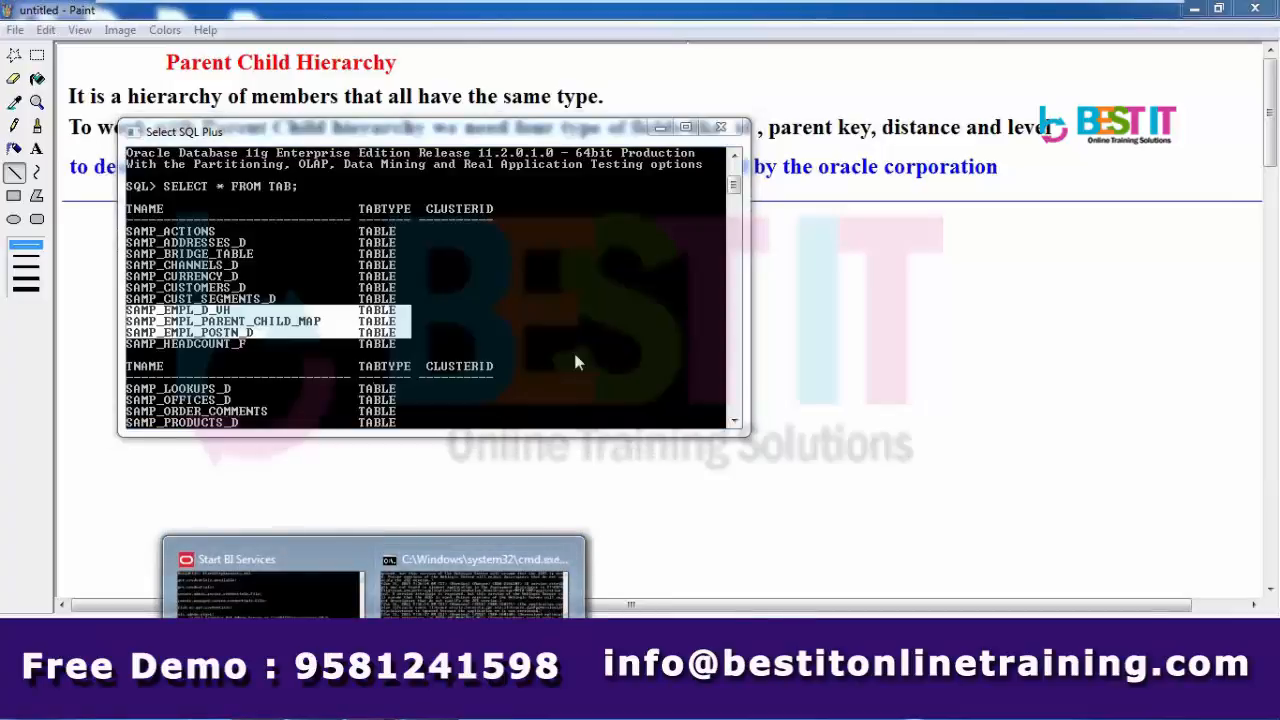
left_click(578, 425)
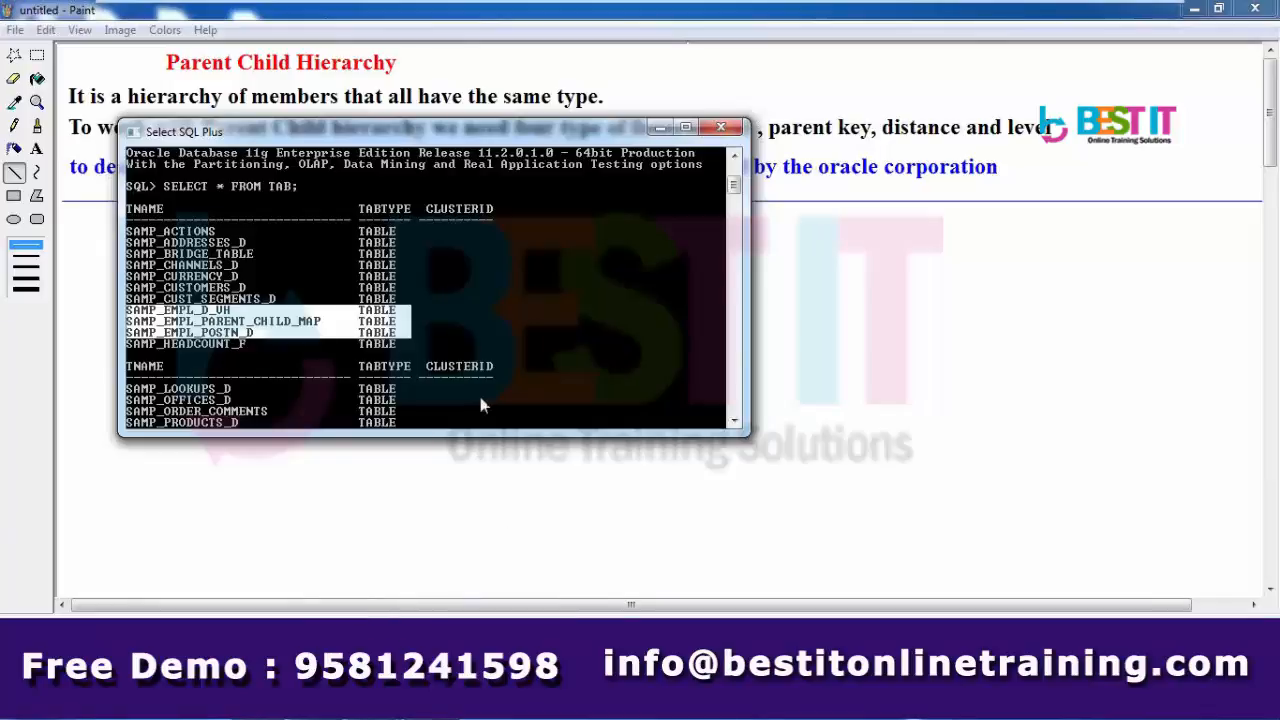
- Query all 89 rows of SAMP_EMPL_PARENT_CHILD_MAP with SELECT *
key("Return")
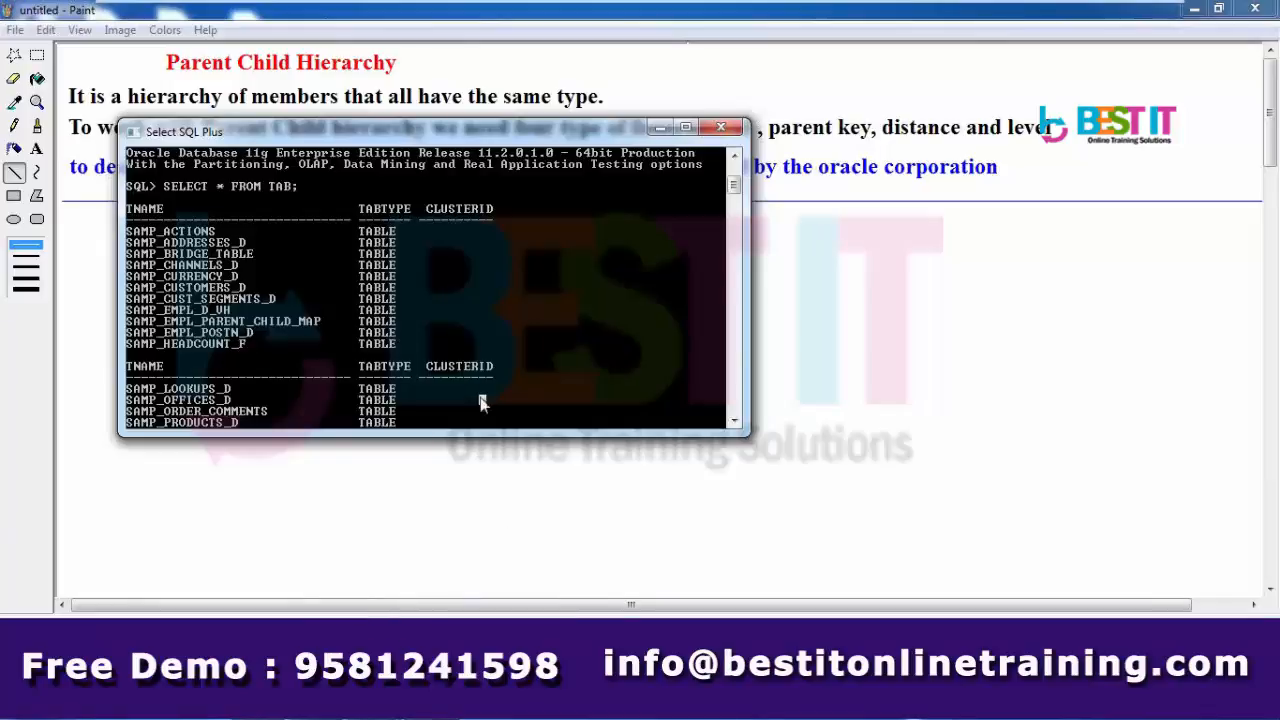
type("SELECT")
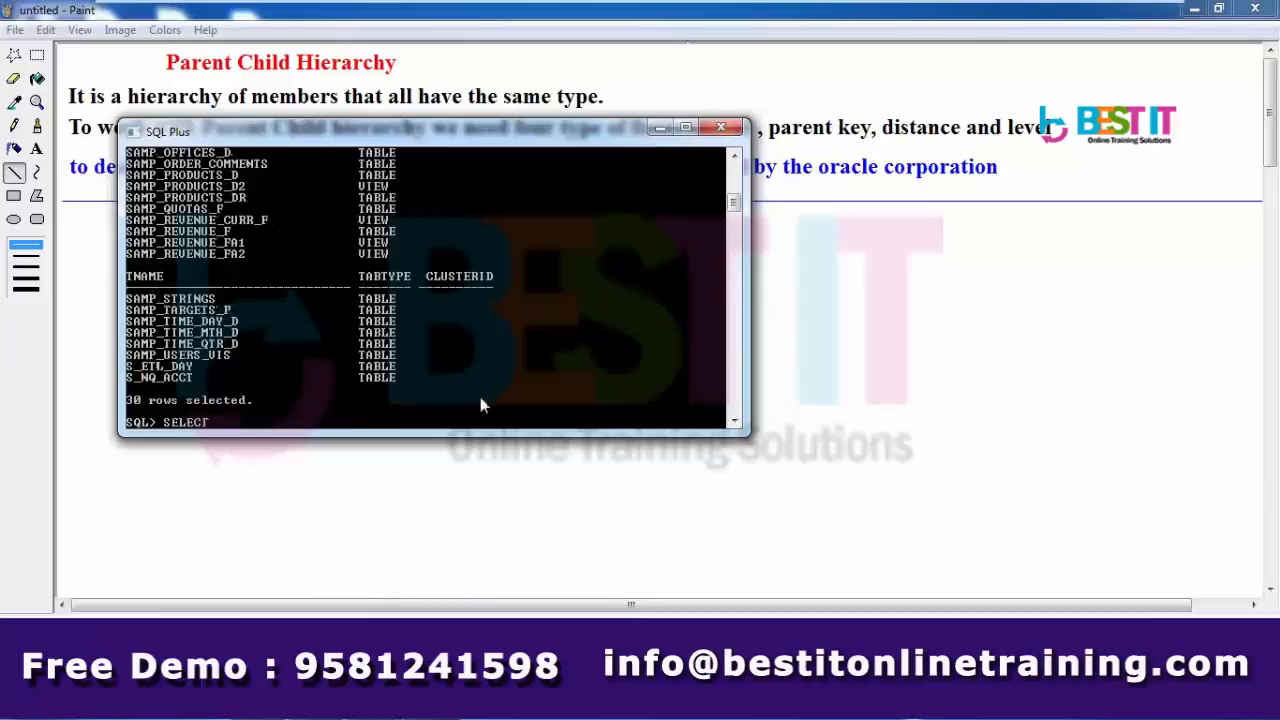
type(" * FROM SAMPL")
key("BackSpace")
mouse_move(734, 200)
left_mouse_down()
mouse_move(735, 183)
mouse_move(735, 213)
left_mouse_up()
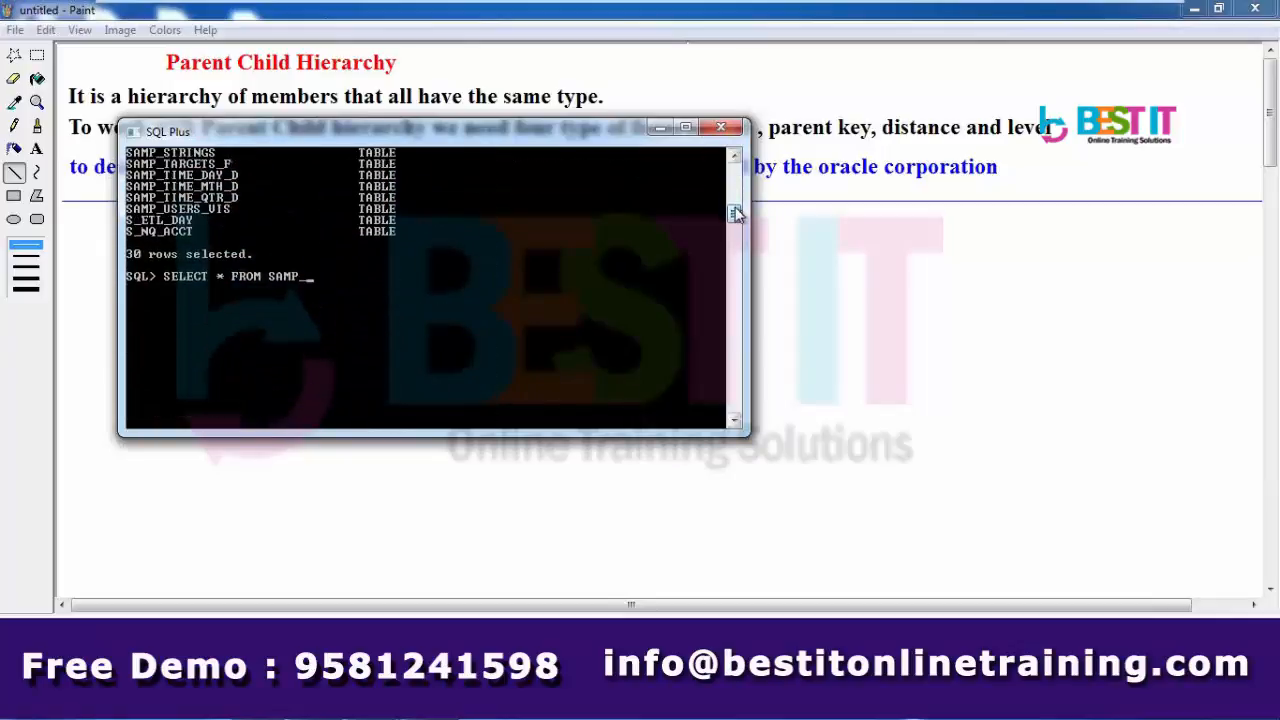
type("e")
key("BackSpace")
type("EP")
key("BackSpace")
type("MPL_PARENT")
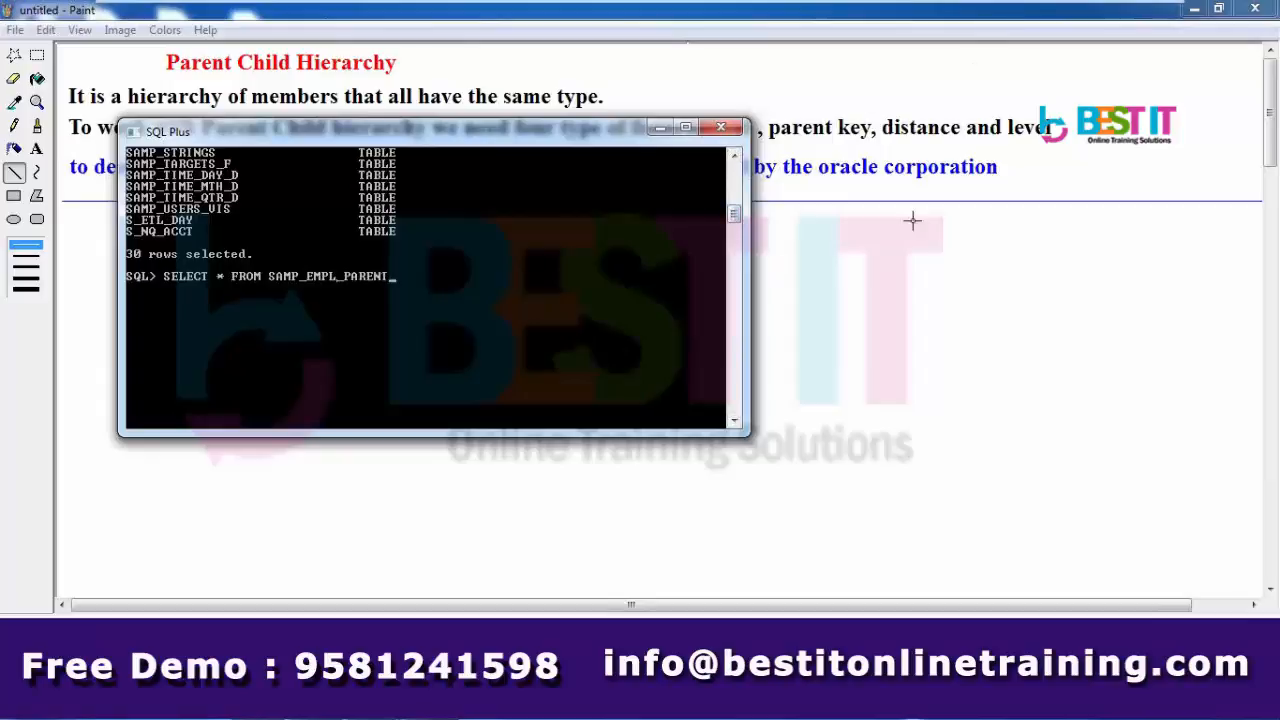
mouse_move(738, 210)
left_mouse_down()
mouse_move(735, 190)
mouse_move(738, 218)
left_mouse_up()
type("_CHILD_MA")
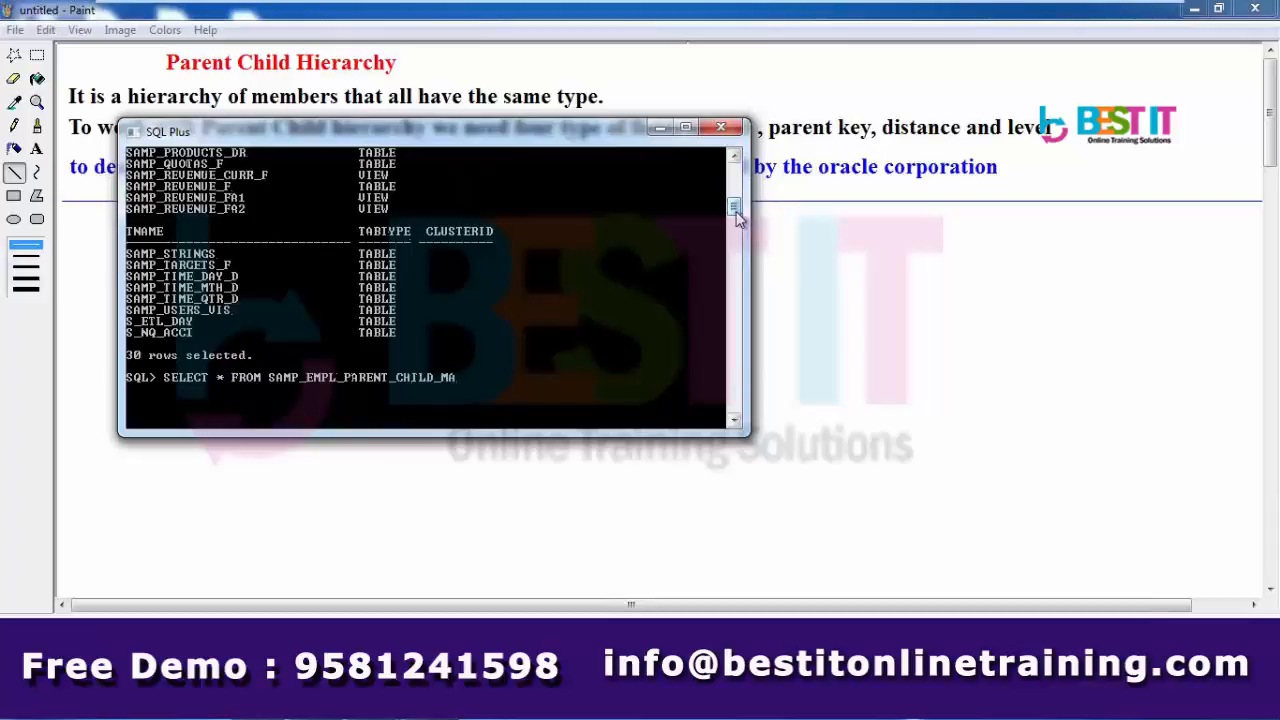
type("P;")
key("Return")
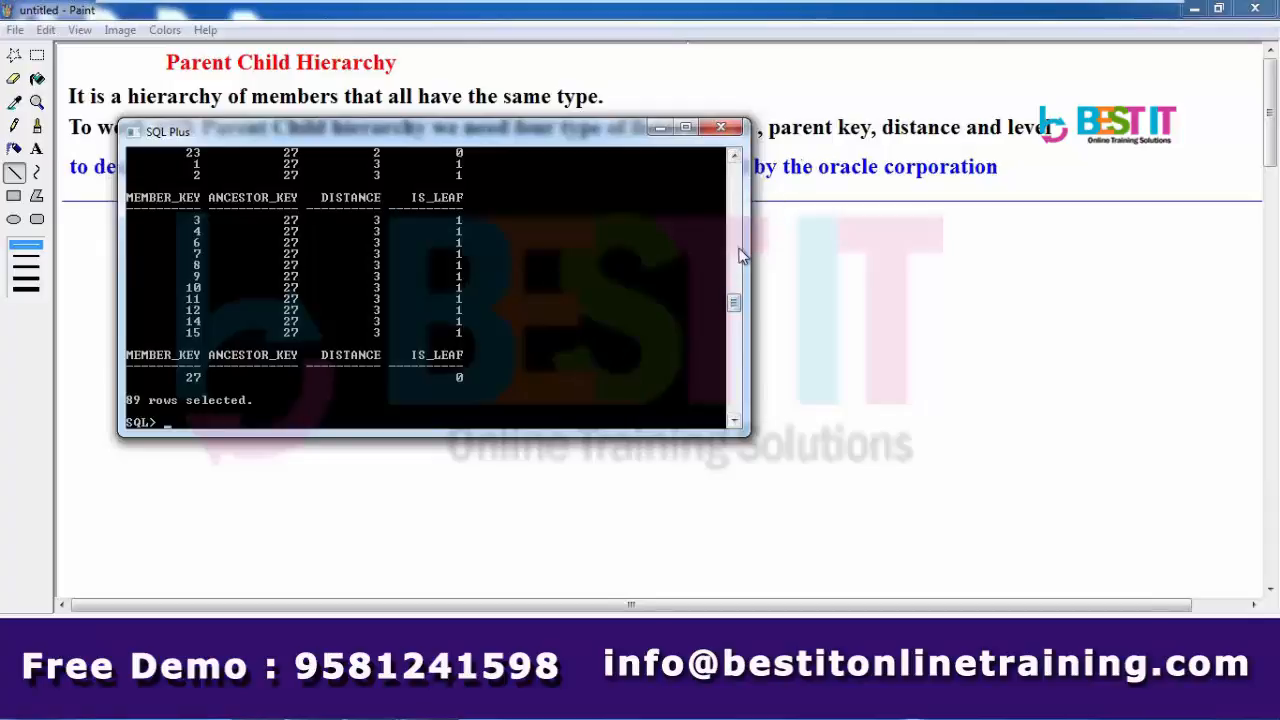
- Describe SAMP_EMPL_PARENT_CHILD_MAP: MEMBER_KEY, ANCESTOR_KEY, DISTANCE and IS_LEAF, all NUMBER
type("DESC")
key("BackSpace")
key("BackSpace")
key("BackSpace")
key("BackSpace")
key("Up")
key("Home")
type("DES")
key("Delete")
key("Delete")
key("Delete")
key("Delete")
key("Delete")
key("Delete")
key("Delete")
key("Delete")
key("Delete")
key("Delete")
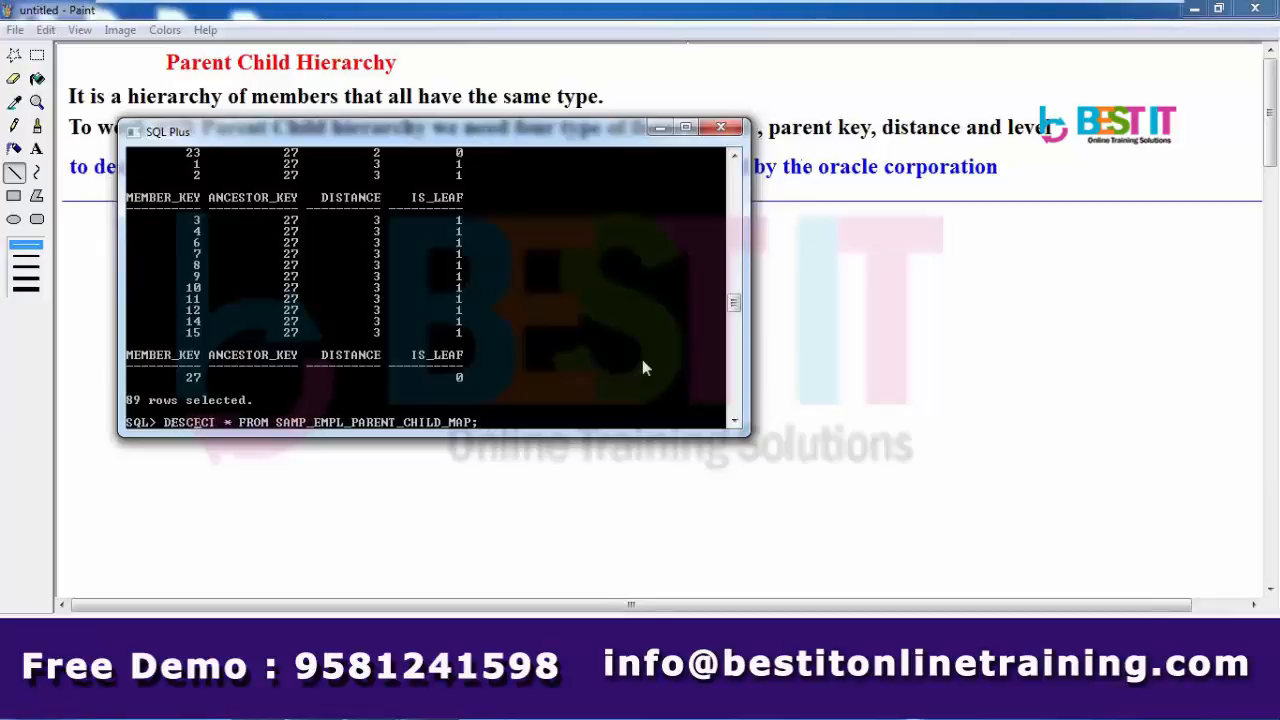
key("Delete")
key("Delete")
key("Delete")
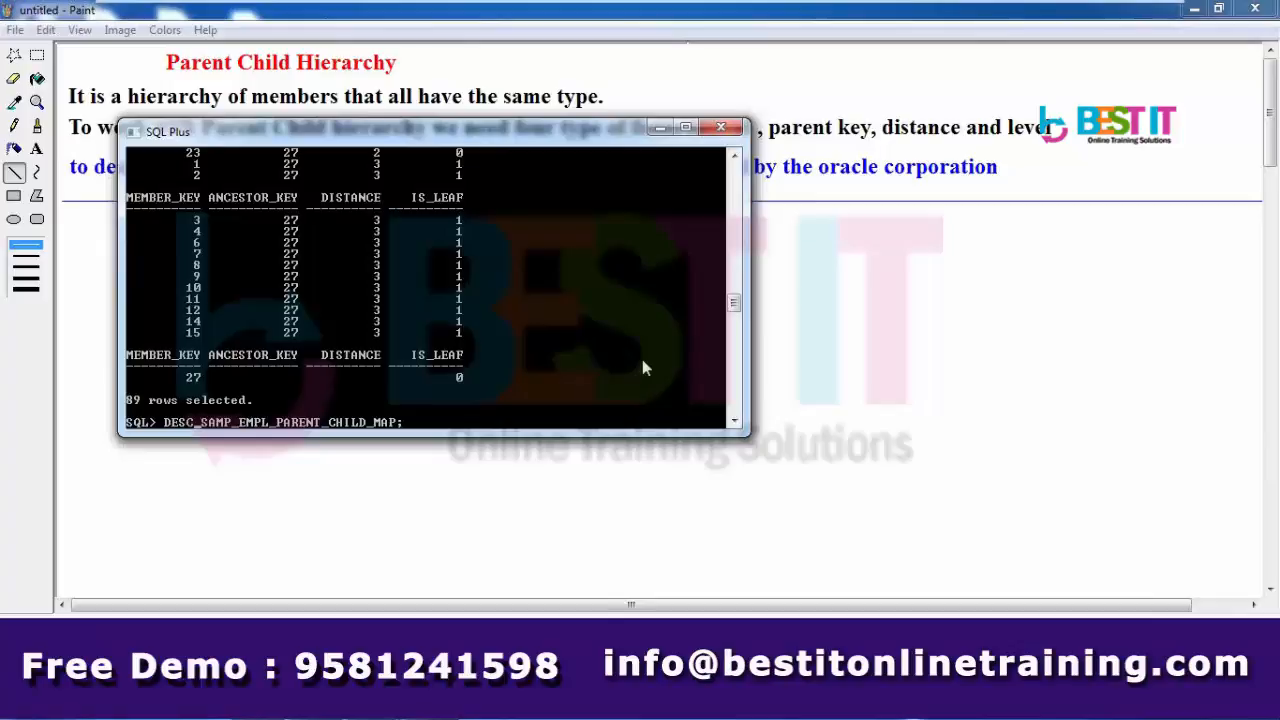
key("Return")
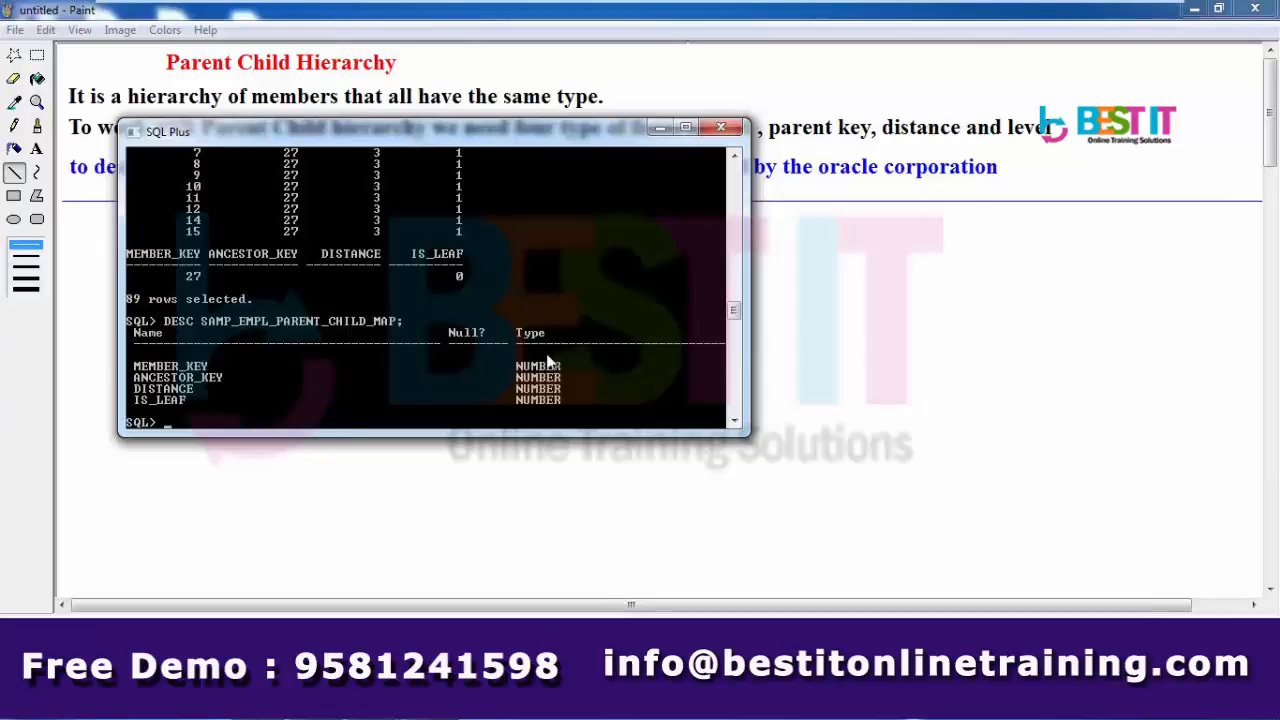
left_click_drag(734, 310, 734, 228)
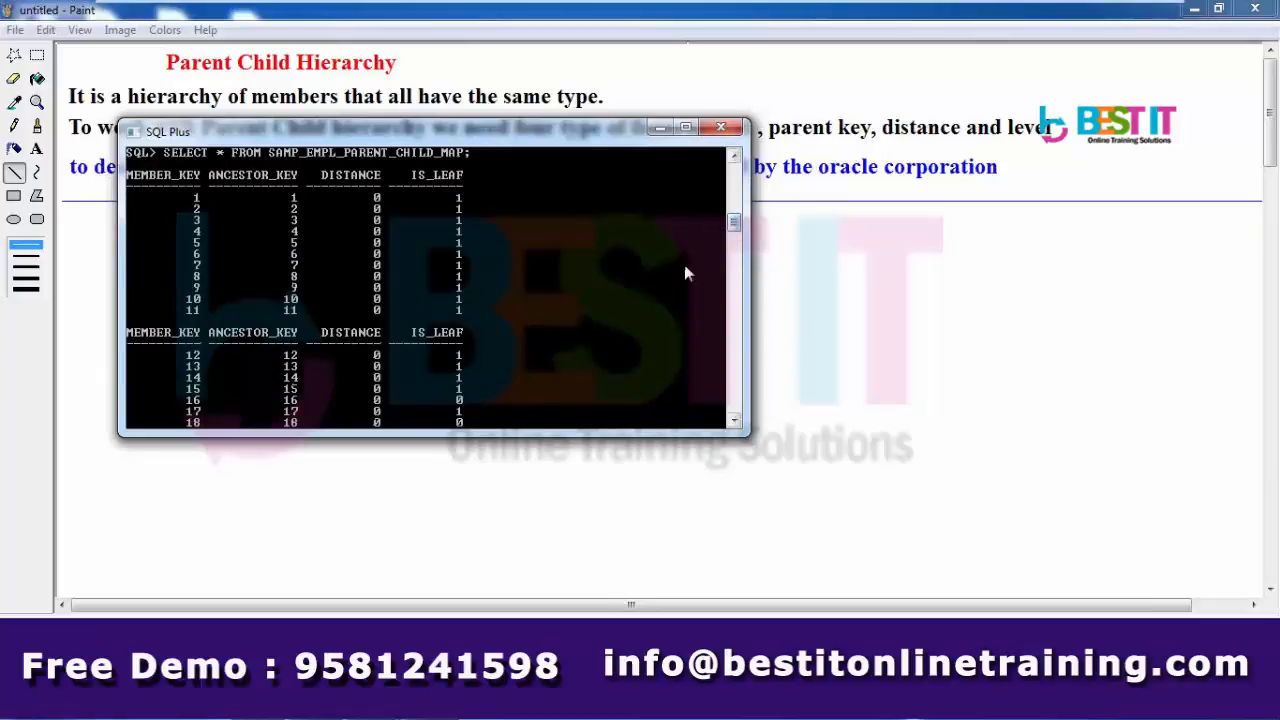
left_click_drag(734, 228, 735, 312)
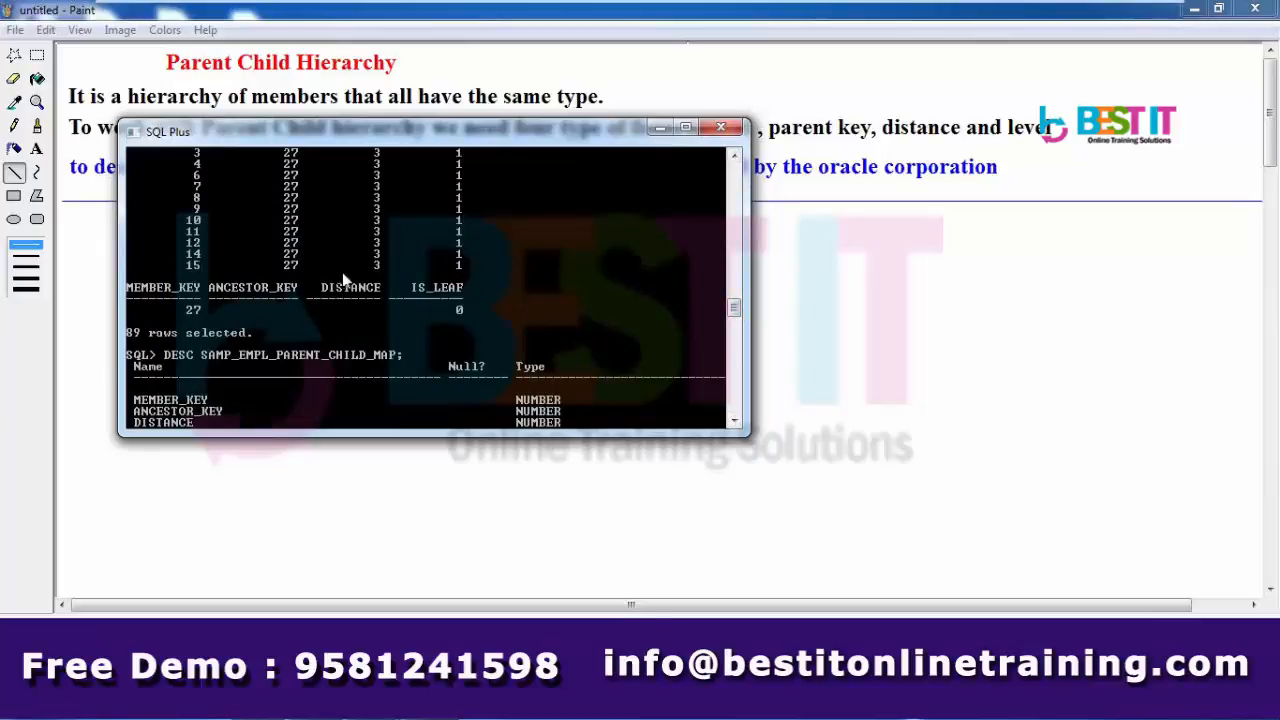
left_click(734, 156)
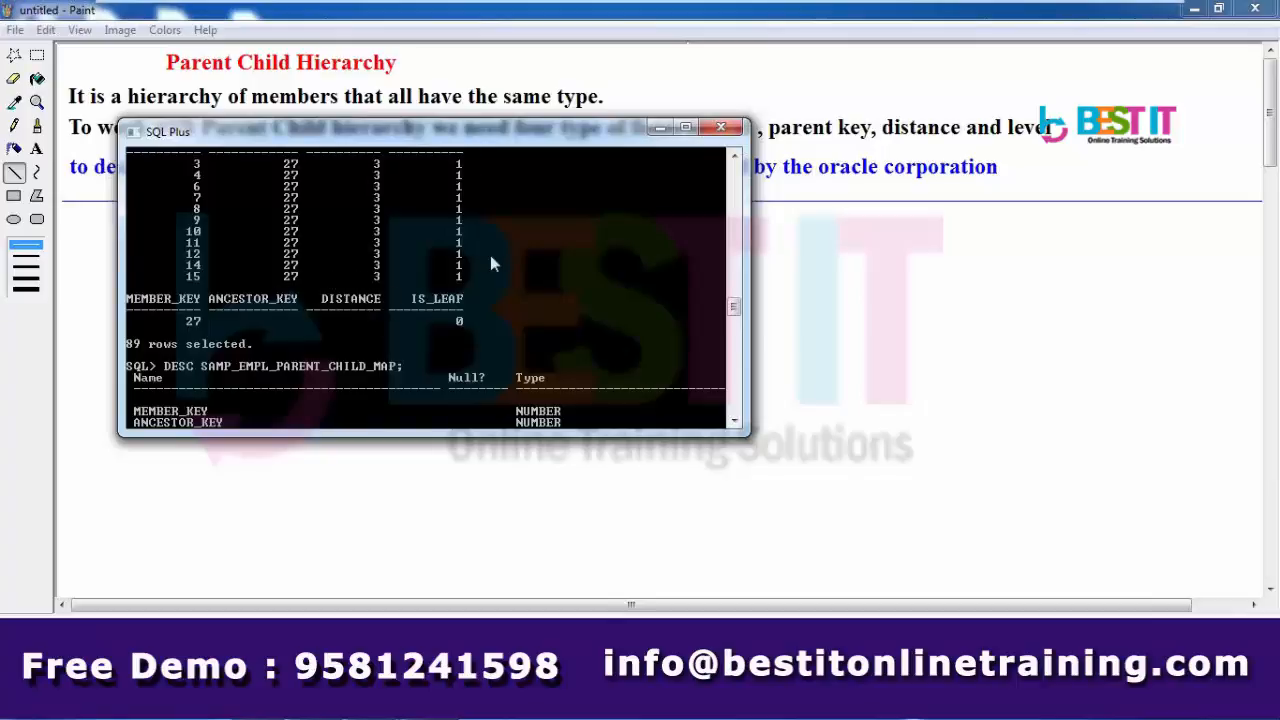
- Enable Mark mode in the SQL*Plus console and mark the MEMBER_KEY and ANCESTOR_KEY values
right_click(557, 131)
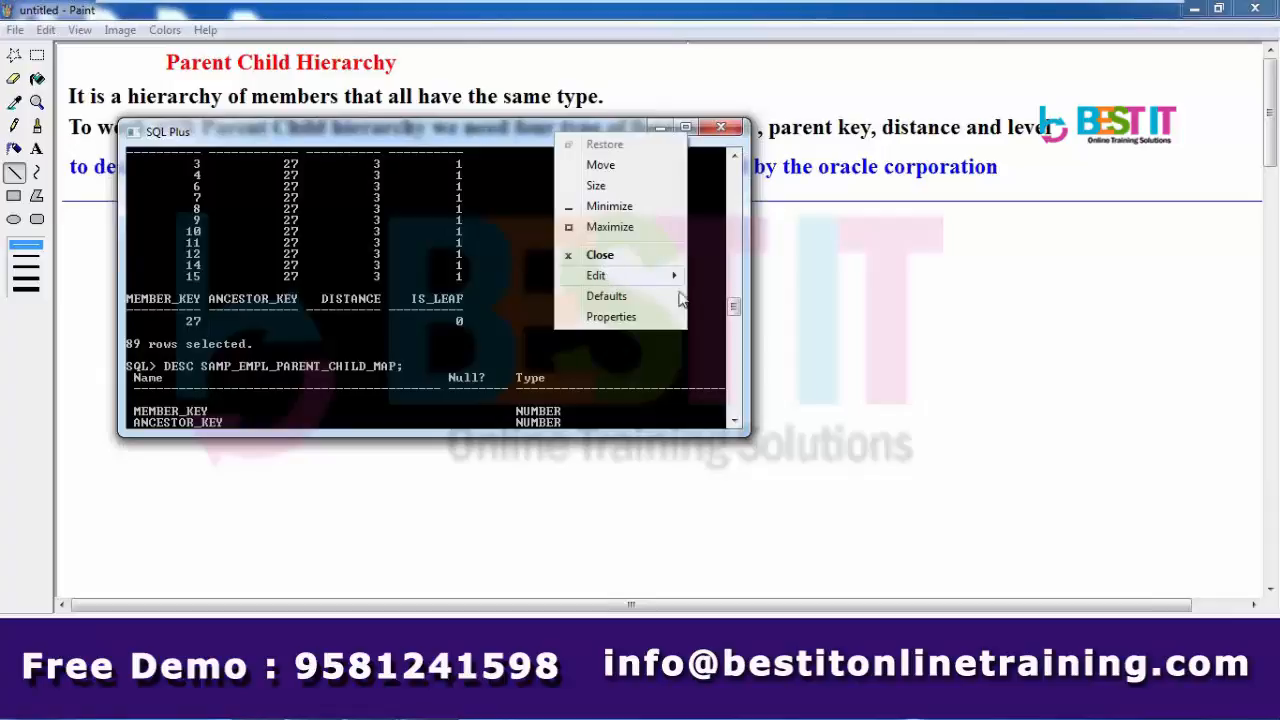
mouse_move(680, 280)
left_click(727, 280)
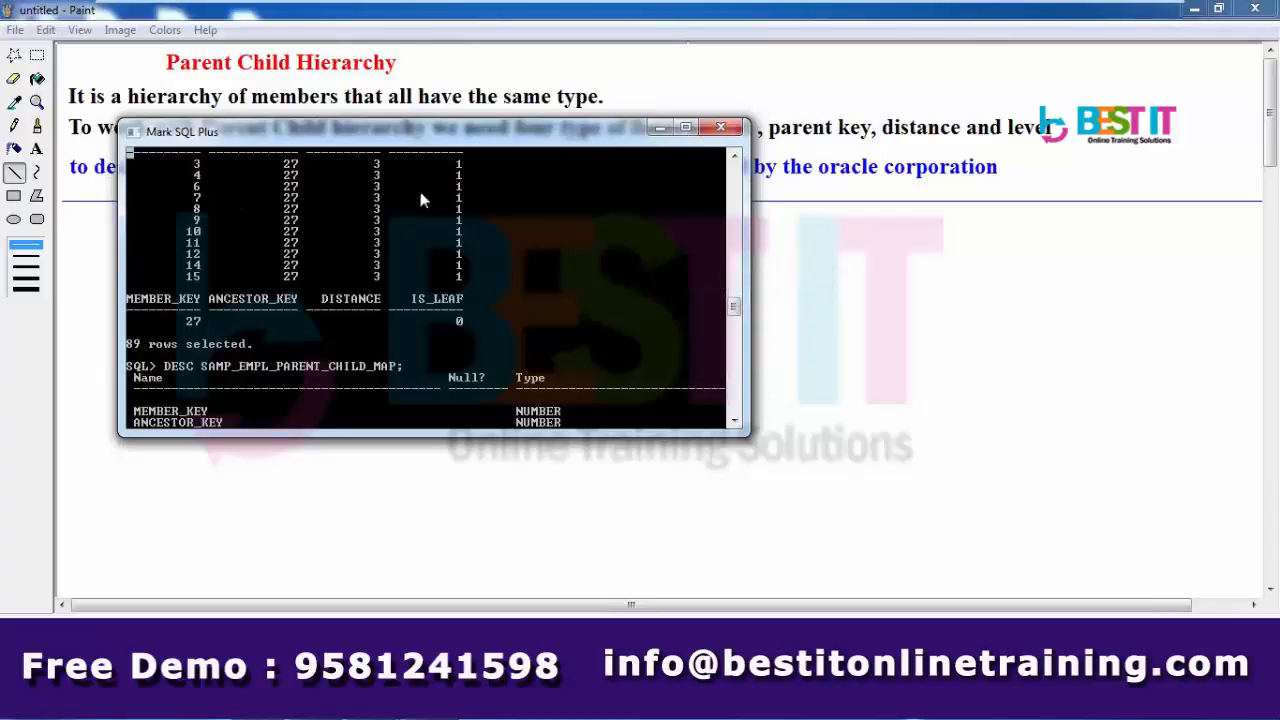
left_click(735, 156)
left_click(735, 156)
left_click(735, 156)
left_click(735, 156)
left_click(735, 156)
left_click(735, 156)
left_click(735, 156)
left_click(735, 156)
left_click(735, 156)
left_click(735, 156)
left_click(735, 156)
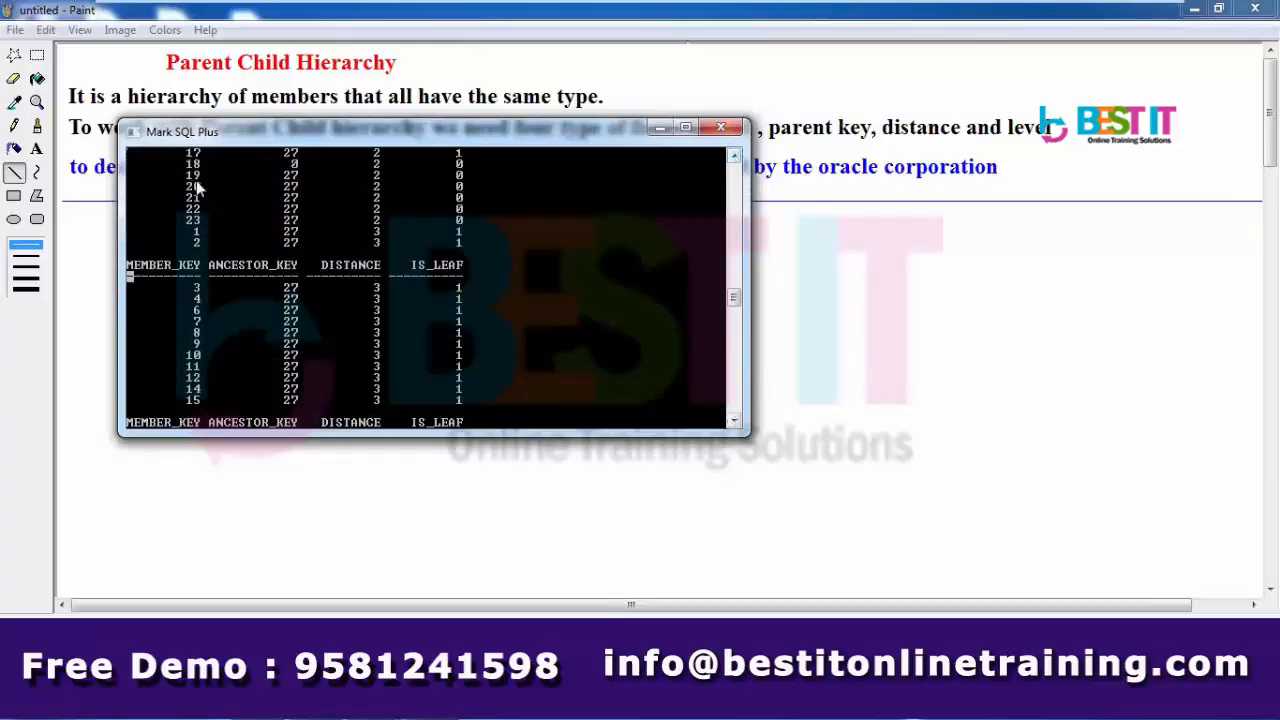
left_click_drag(182, 172, 314, 404)
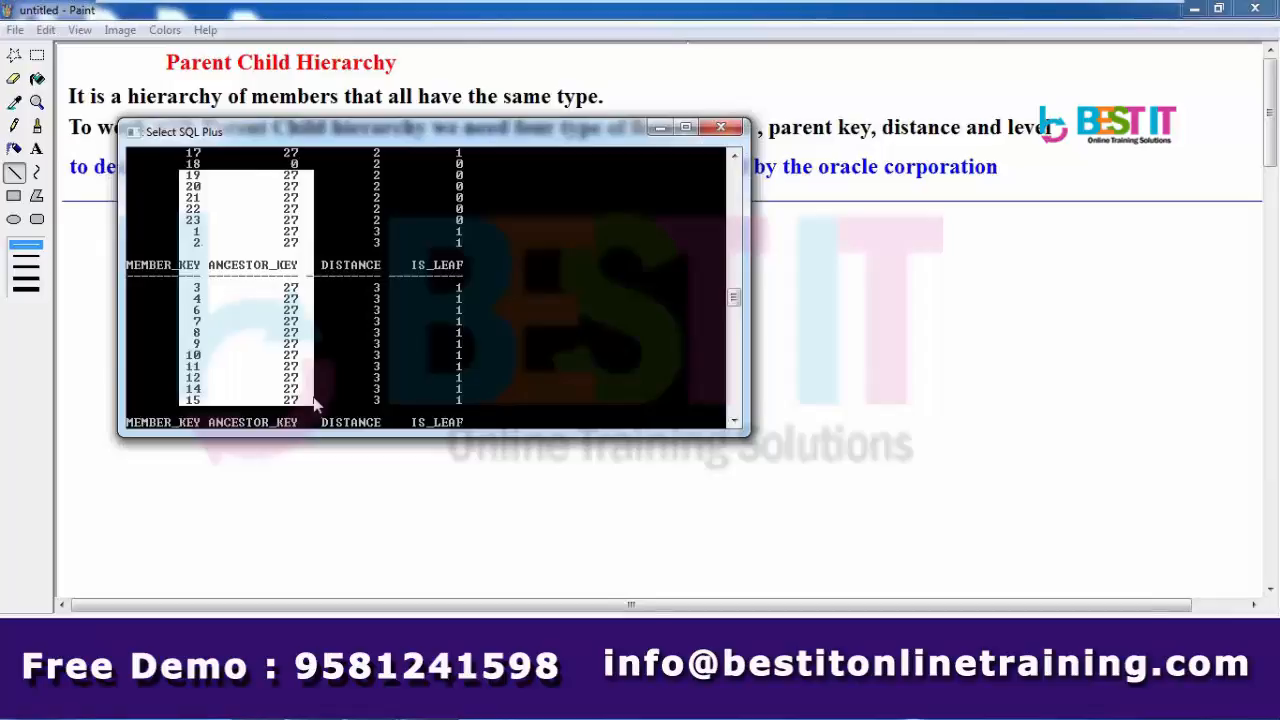
- Re-mark from member 1 across member, ancestor and distance values, then mark the IS_LEAF column
left_click(370, 321)
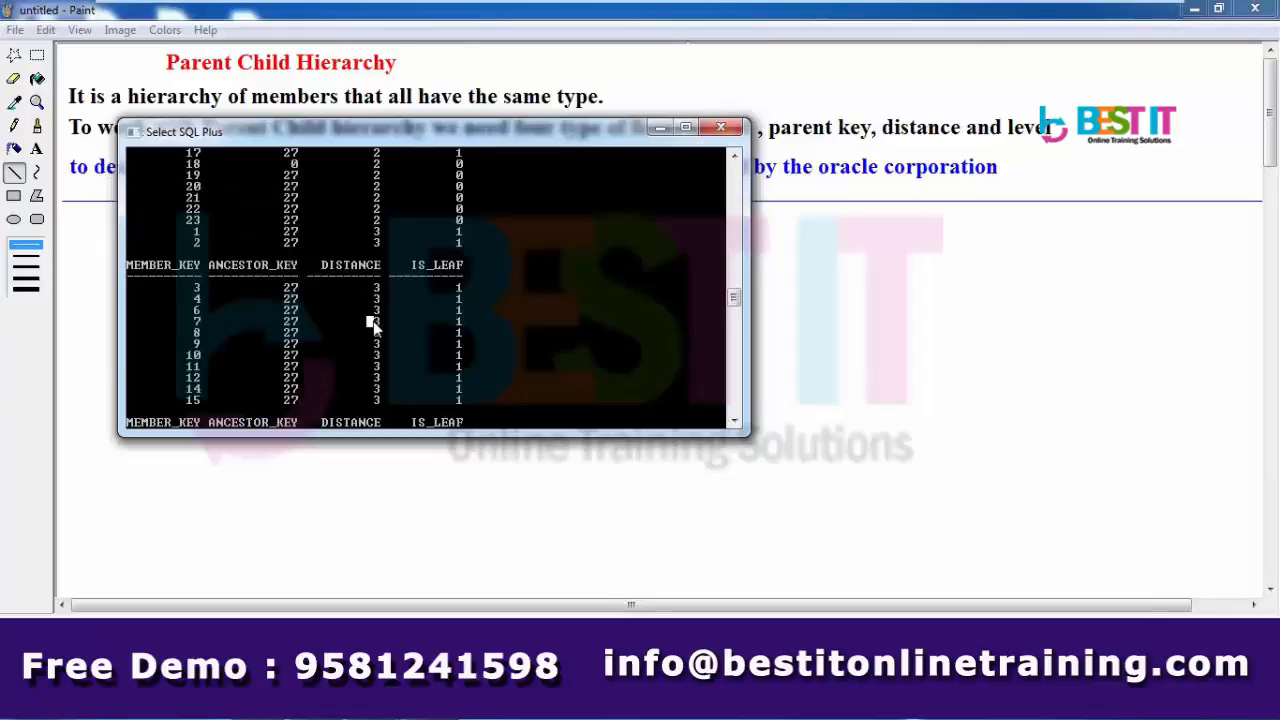
left_click(191, 231)
left_click_drag(193, 233, 390, 397)
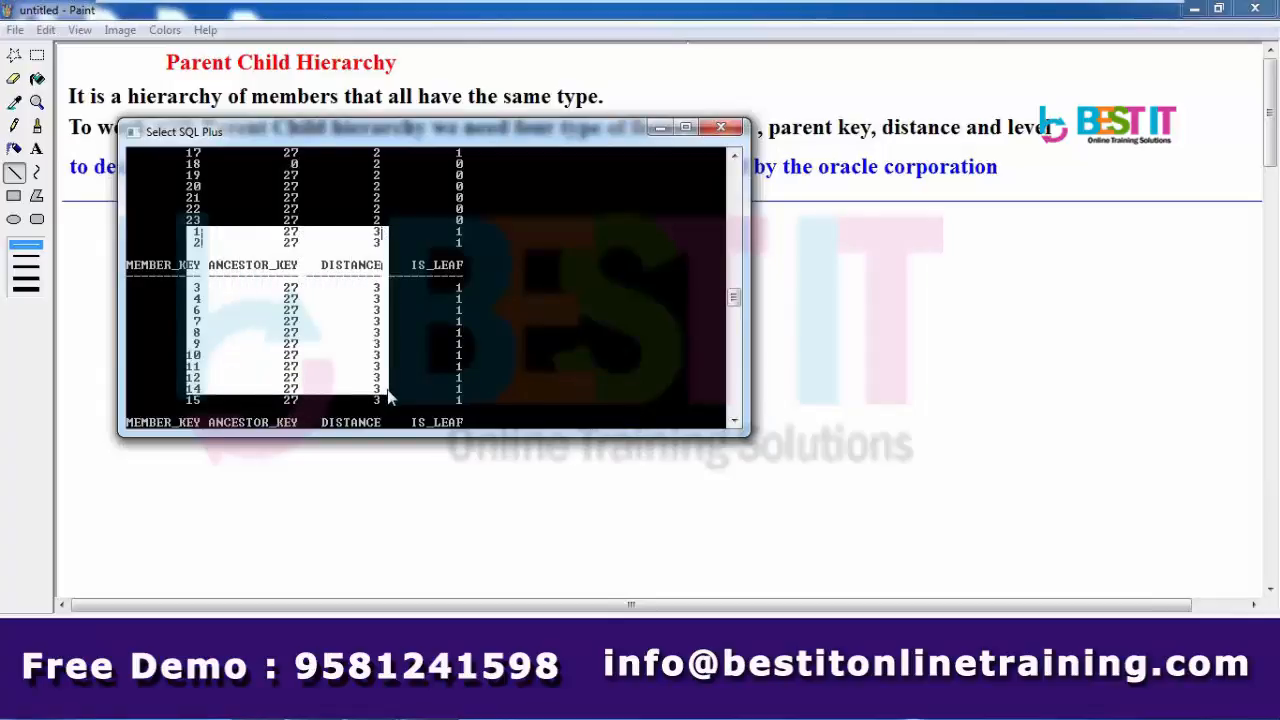
left_click_drag(455, 237, 464, 404)
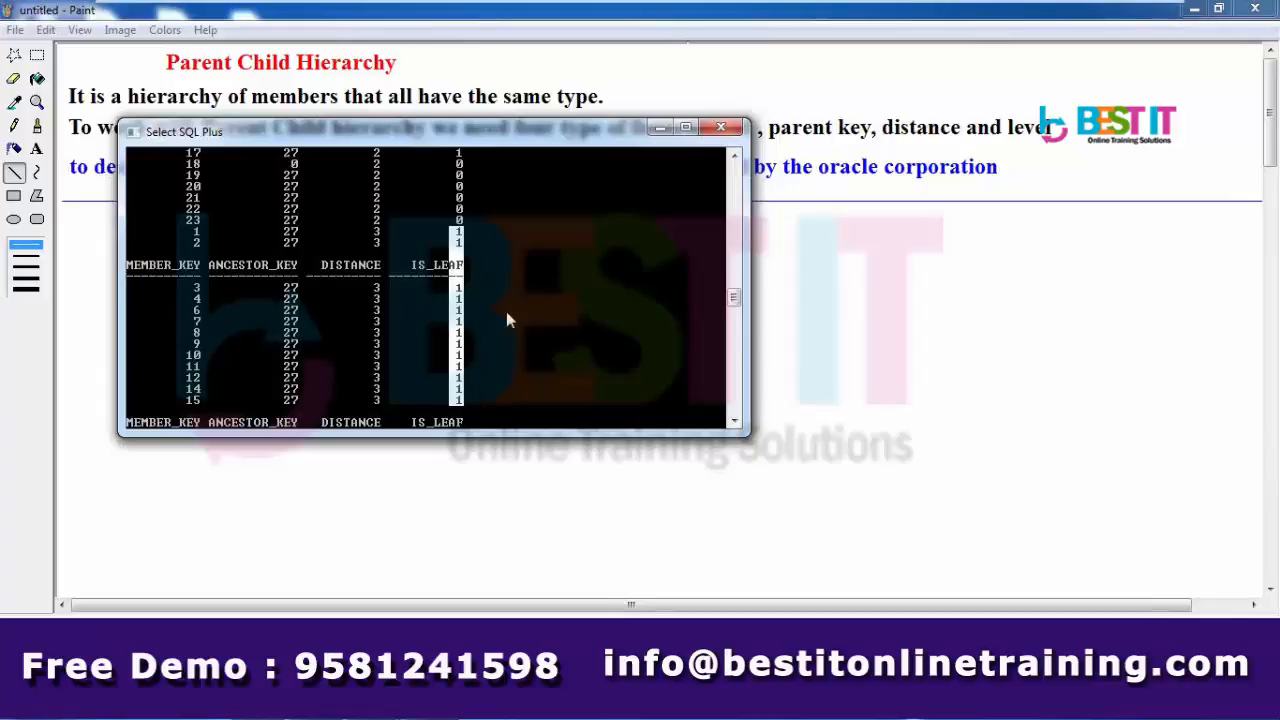
- Mark the DISTANCE values for members 15–20 and bring the Paint notes back to front
left_click(735, 158)
left_click(735, 158)
left_click(735, 158)
left_click(735, 158)
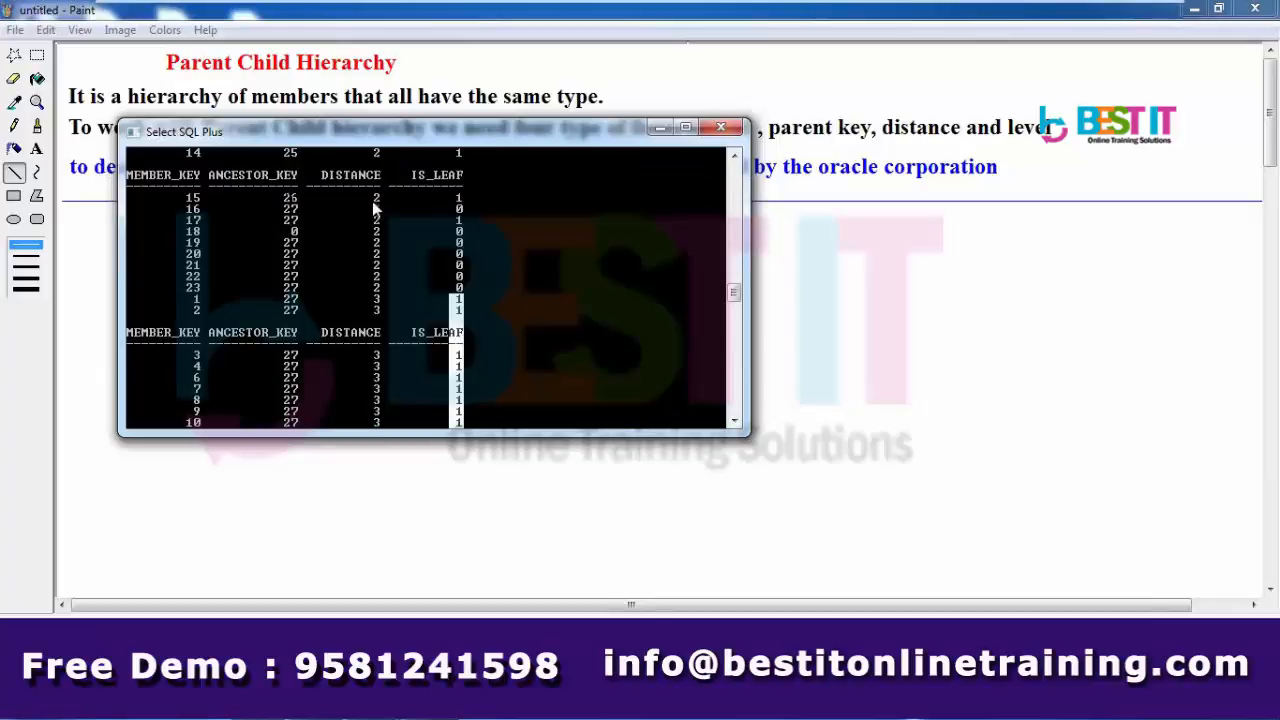
left_click_drag(370, 189, 380, 262)
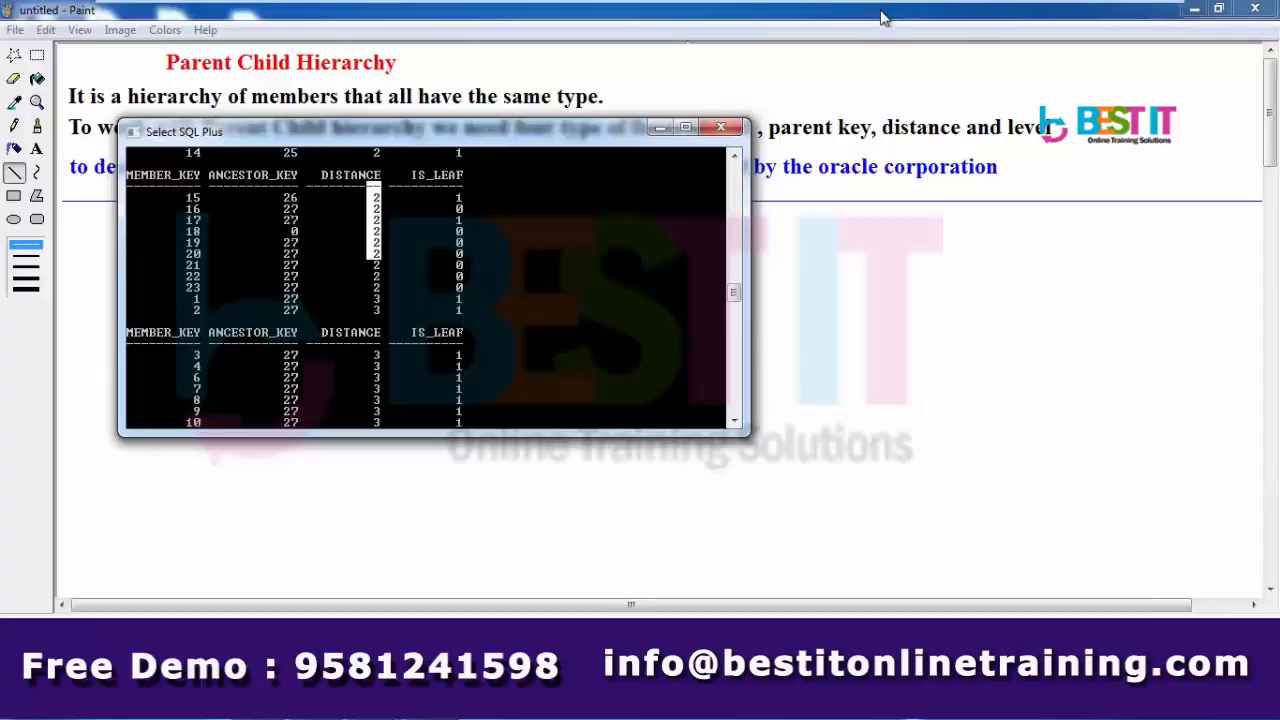
left_click(445, 555)
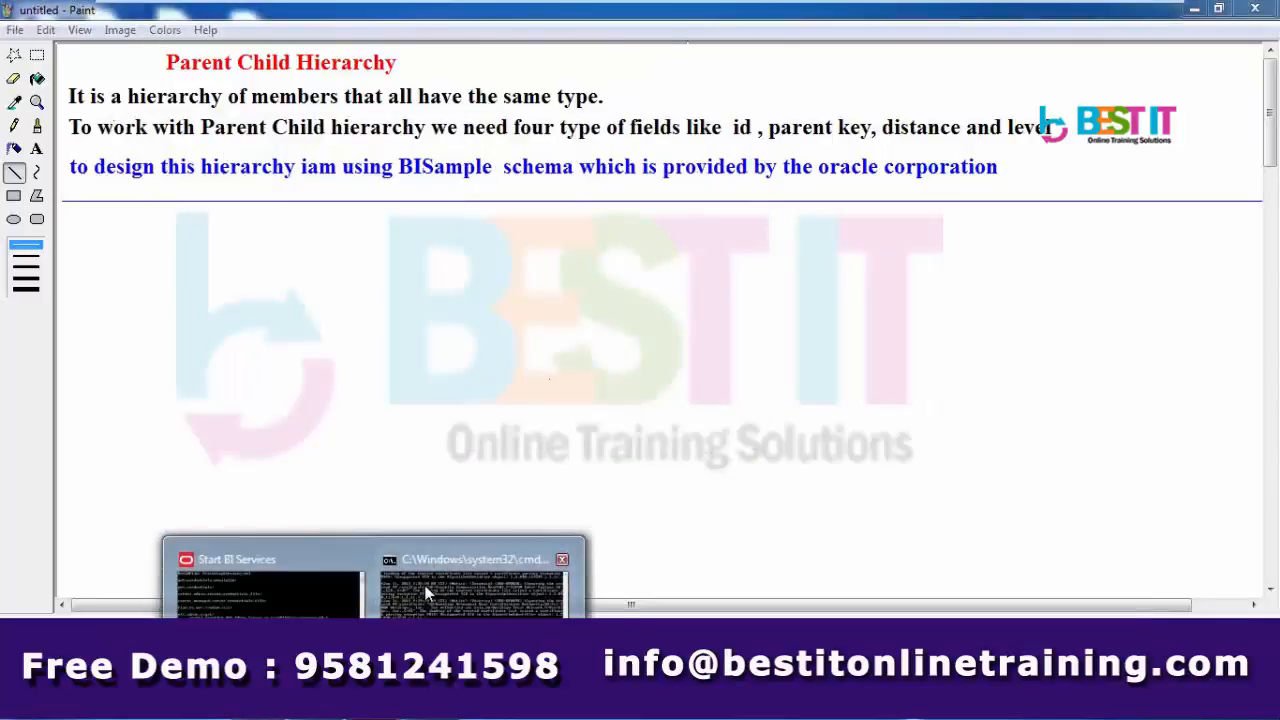
- Check the server log console and inspect the busy java.exe process in Task Manager
left_click(430, 590)
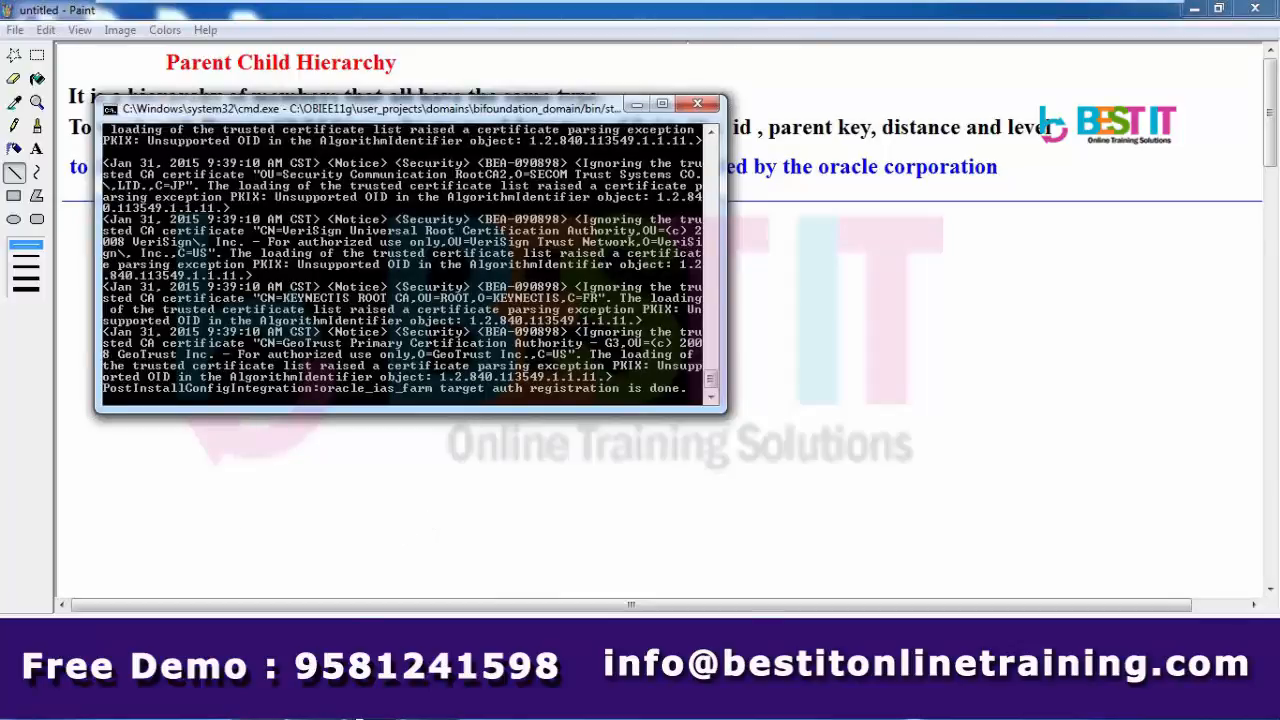
key("ctrl+shift+Escape")
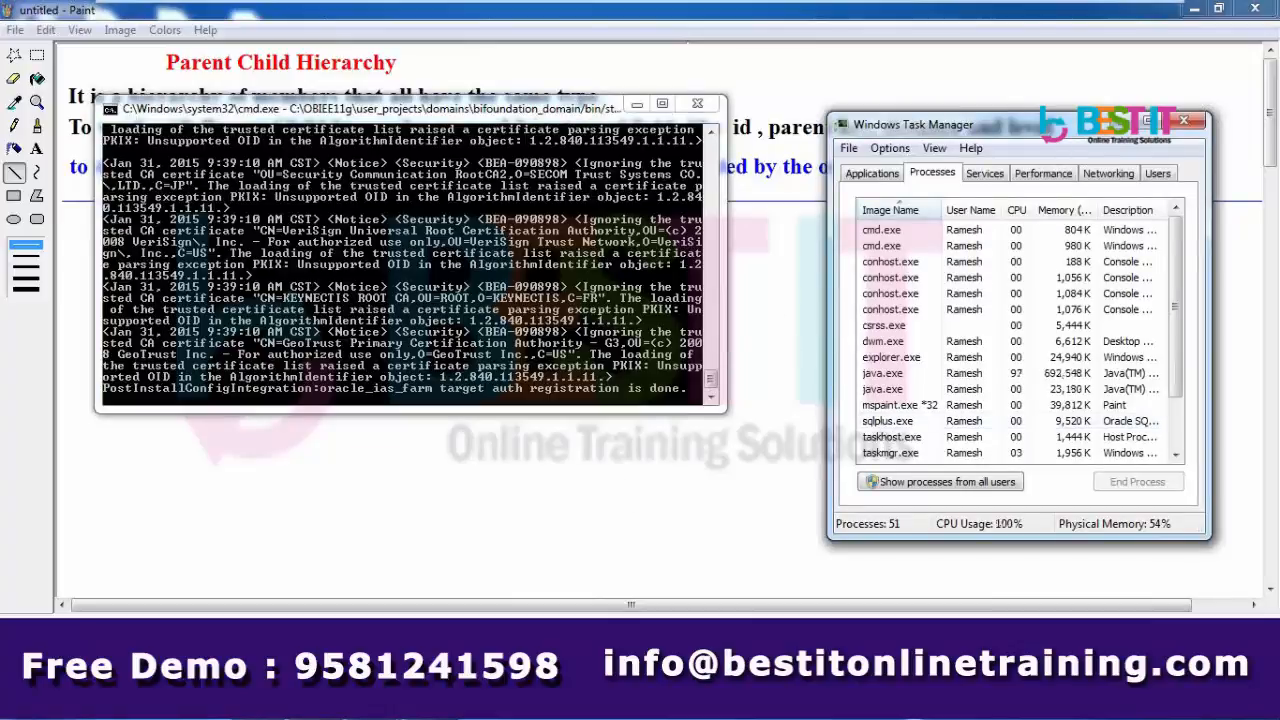
mouse_move(431, 700)
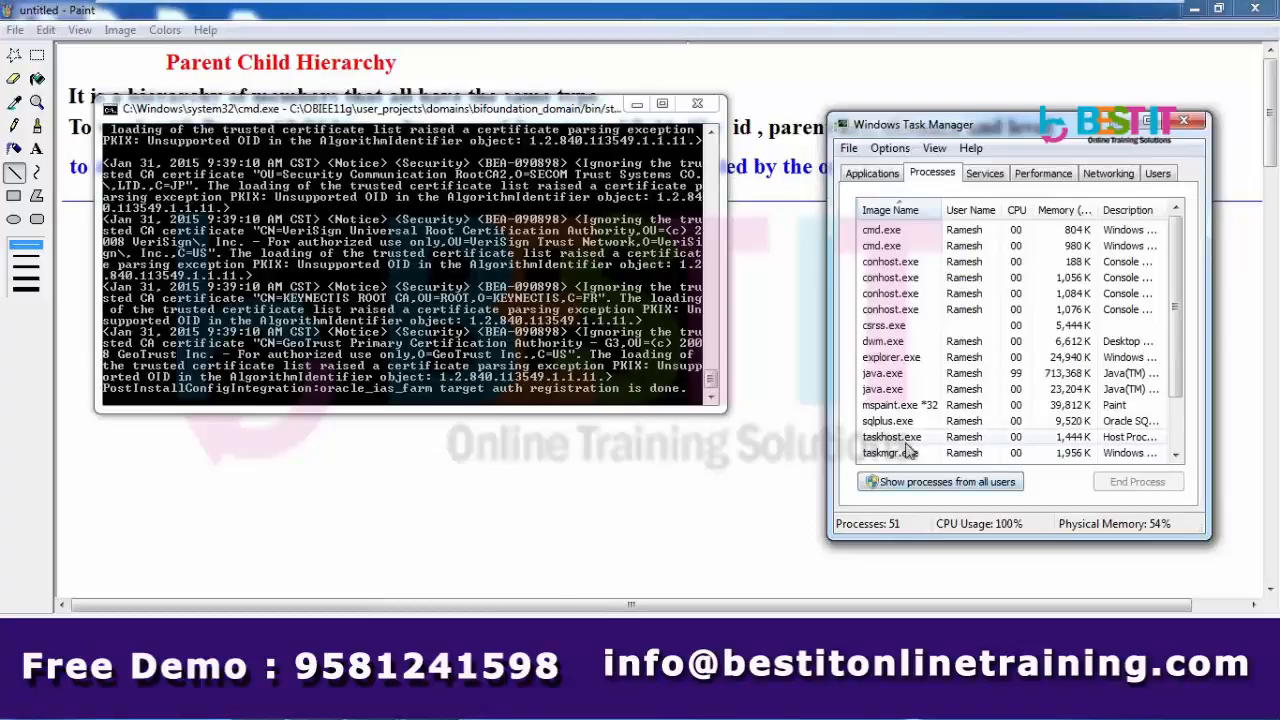
left_click(886, 378)
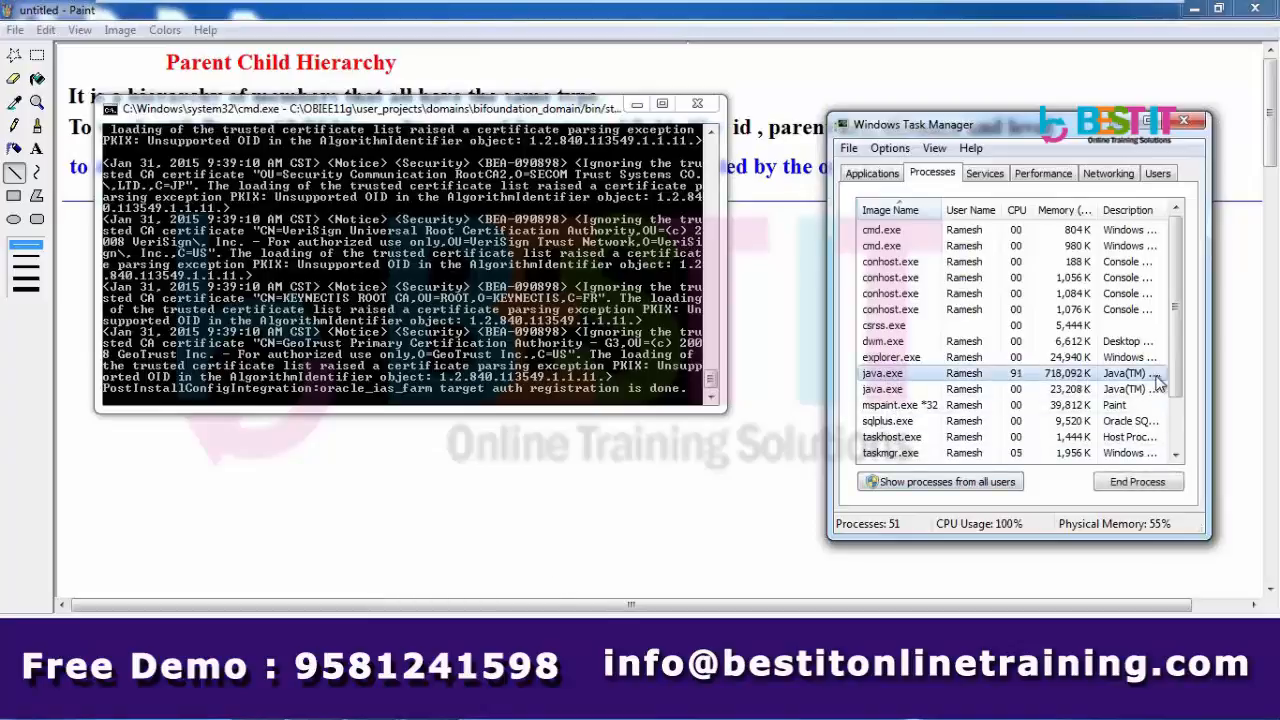
left_click_drag(1180, 375, 1180, 452)
left_click(1177, 256)
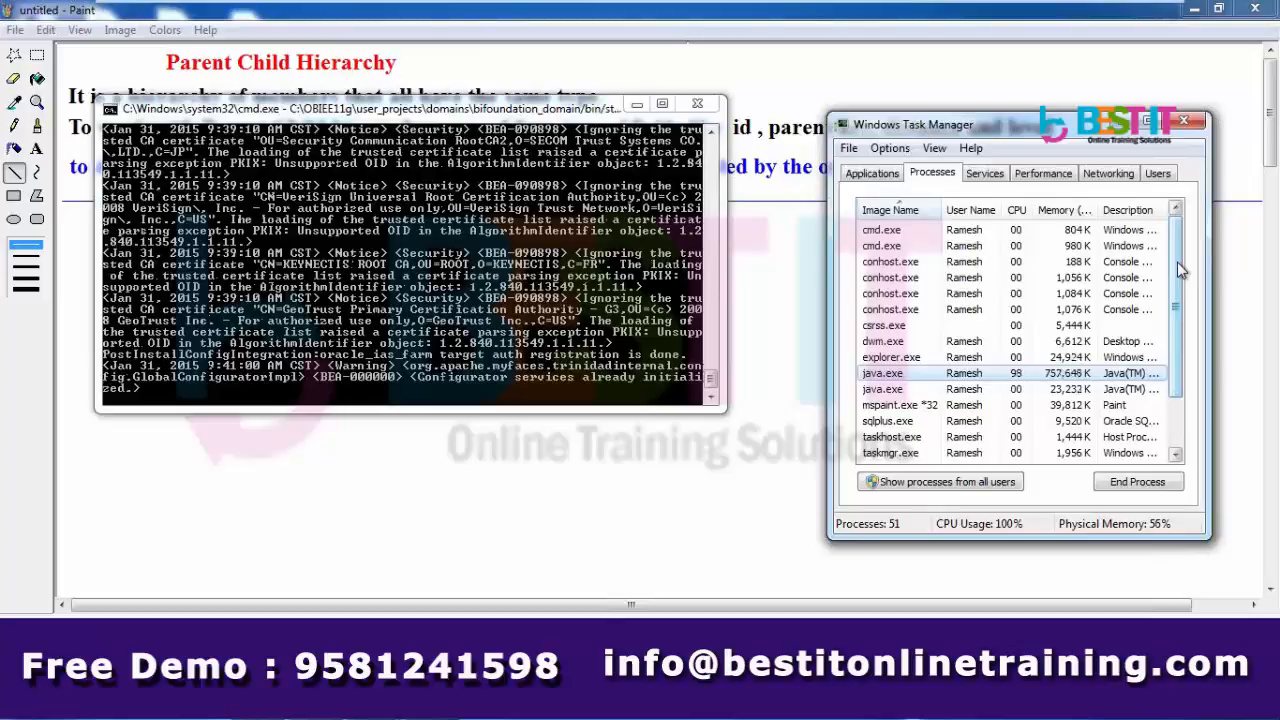
- Minimize Paint, move the log window aside and hide SQL Plus to reveal the Start BI Services console
left_click(1195, 11)
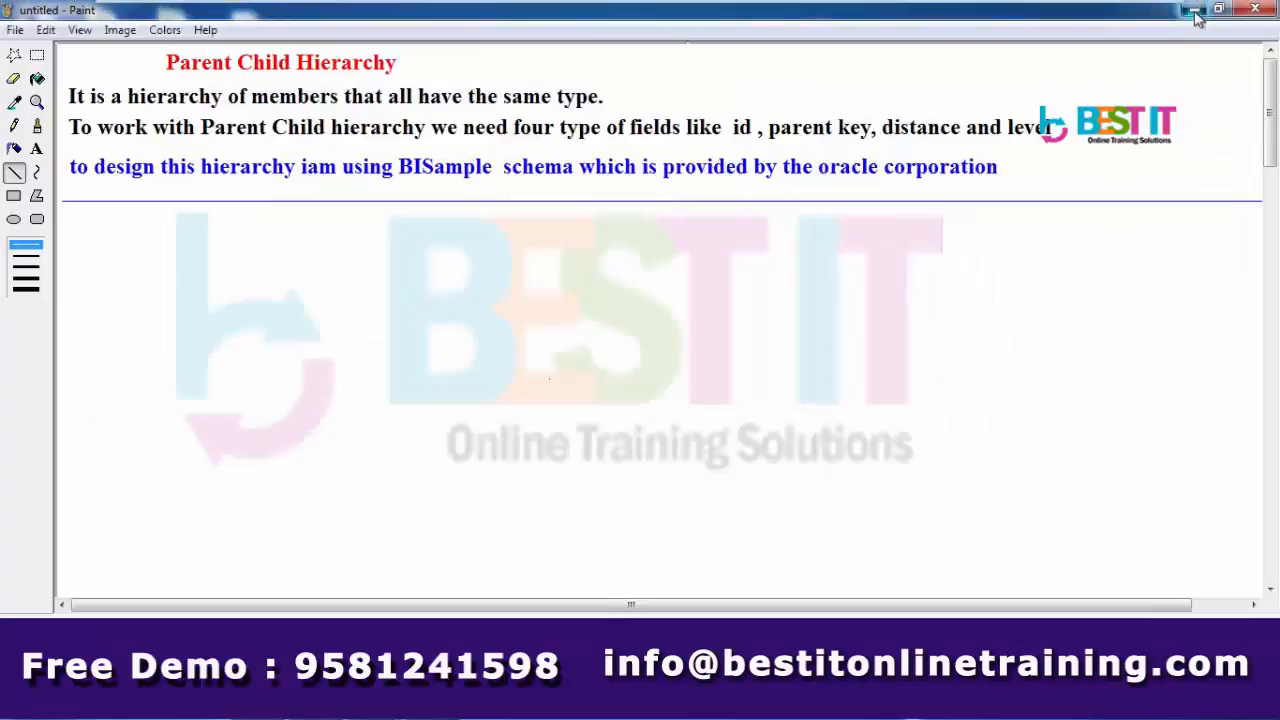
left_click(1195, 11)
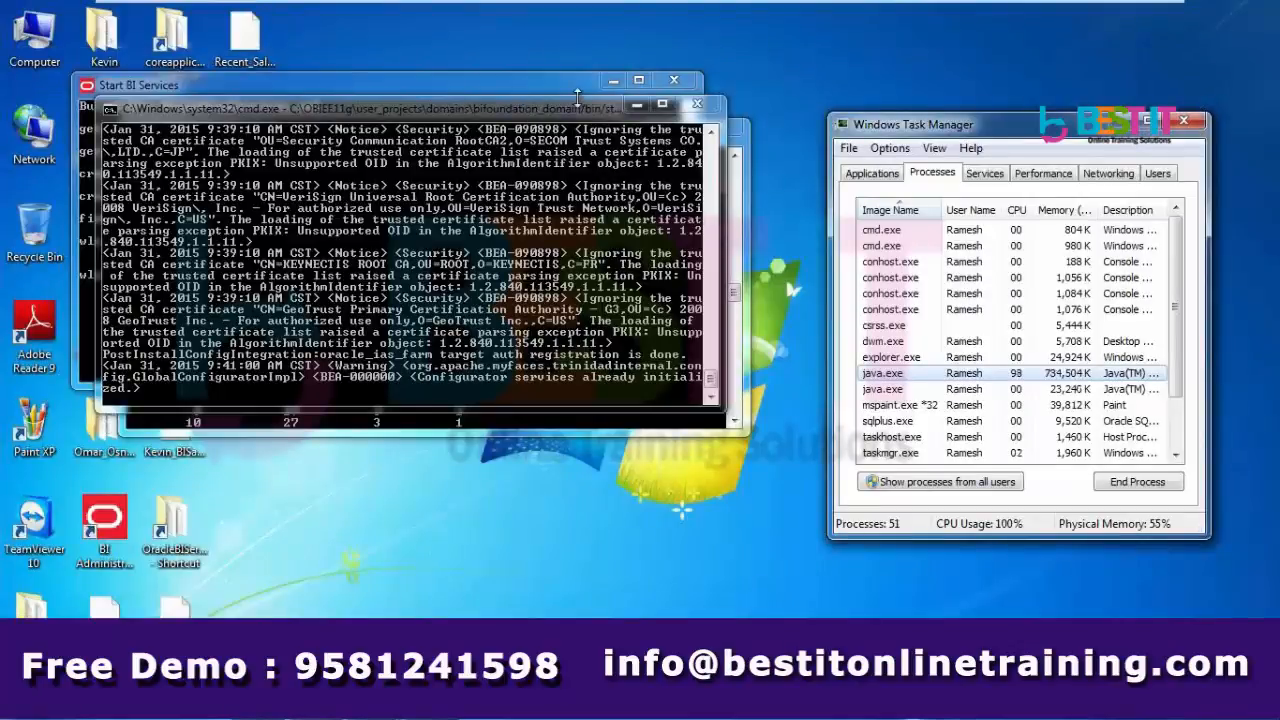
left_click_drag(502, 112, 875, 147)
left_click(460, 133)
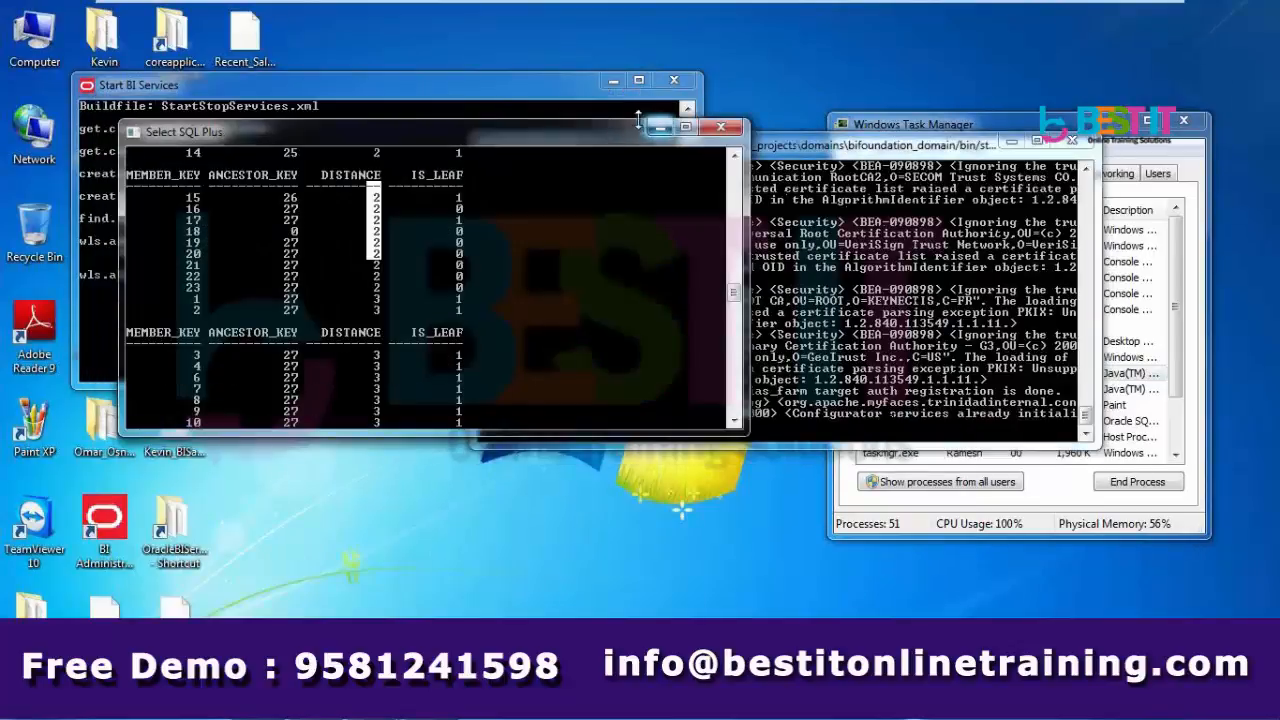
left_click(658, 129)
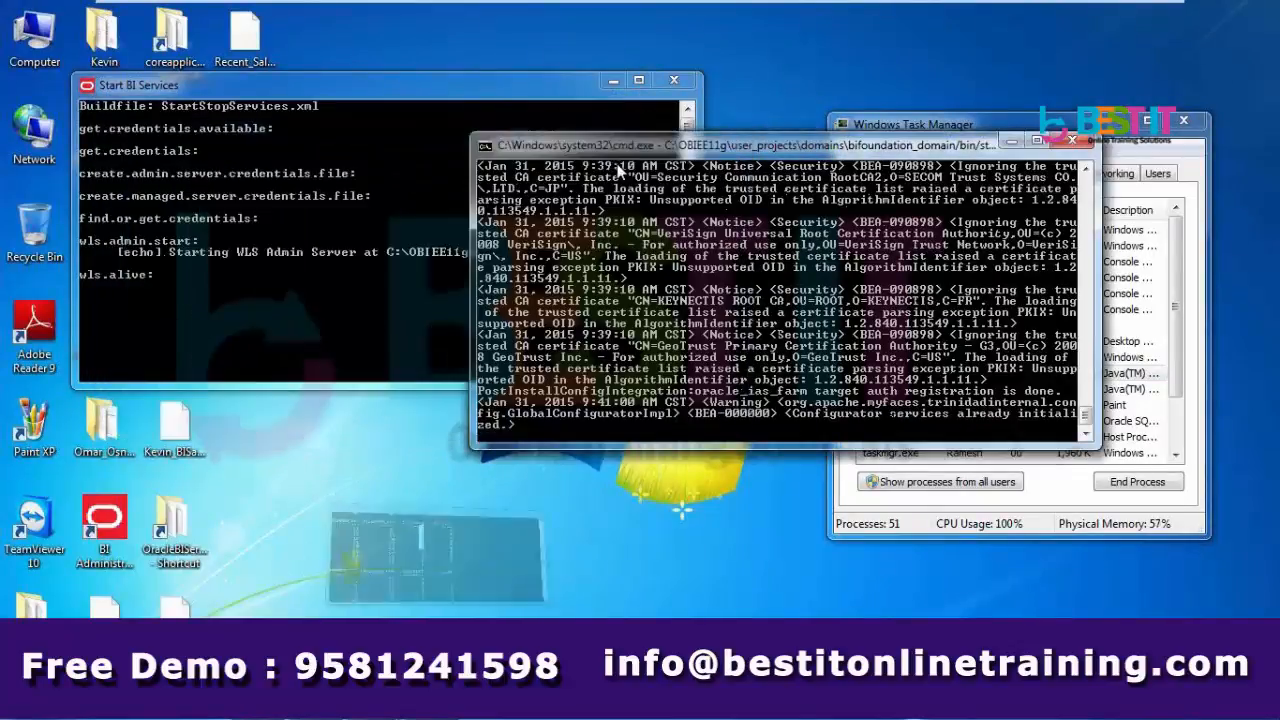
left_click(387, 266)
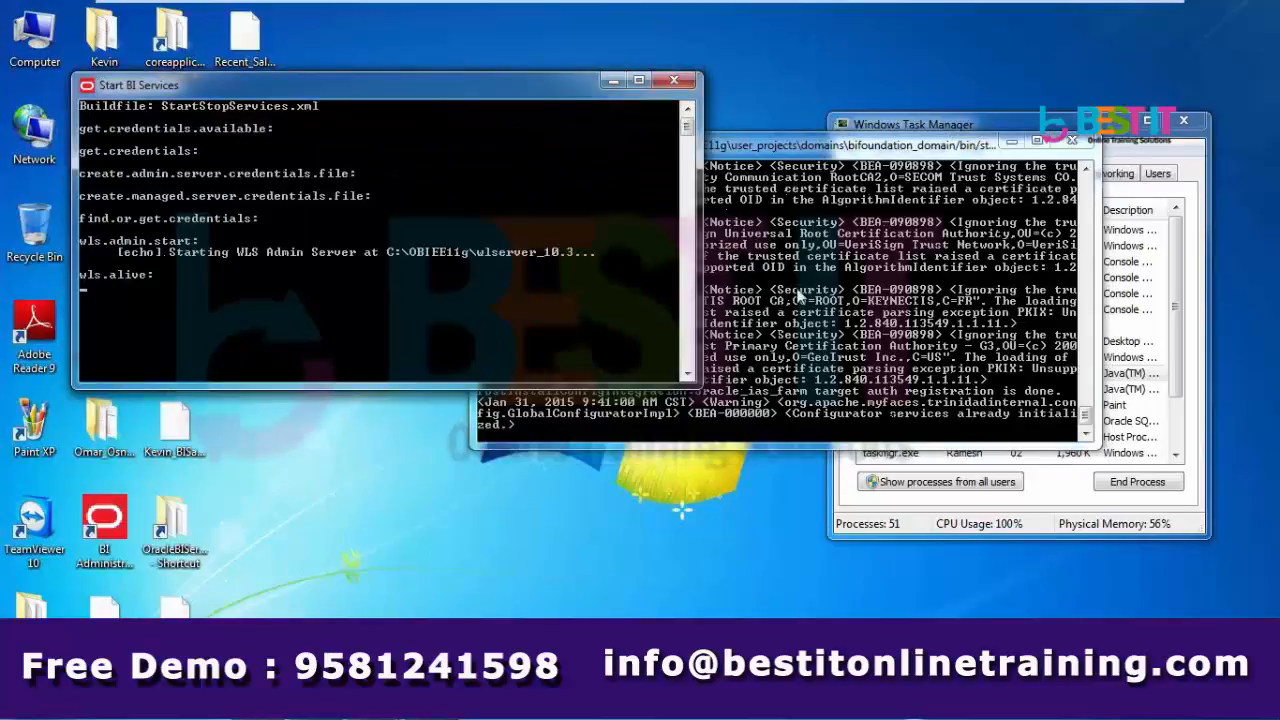
- Bring the server log console back to the front while the BI services finish starting
left_click(803, 297)
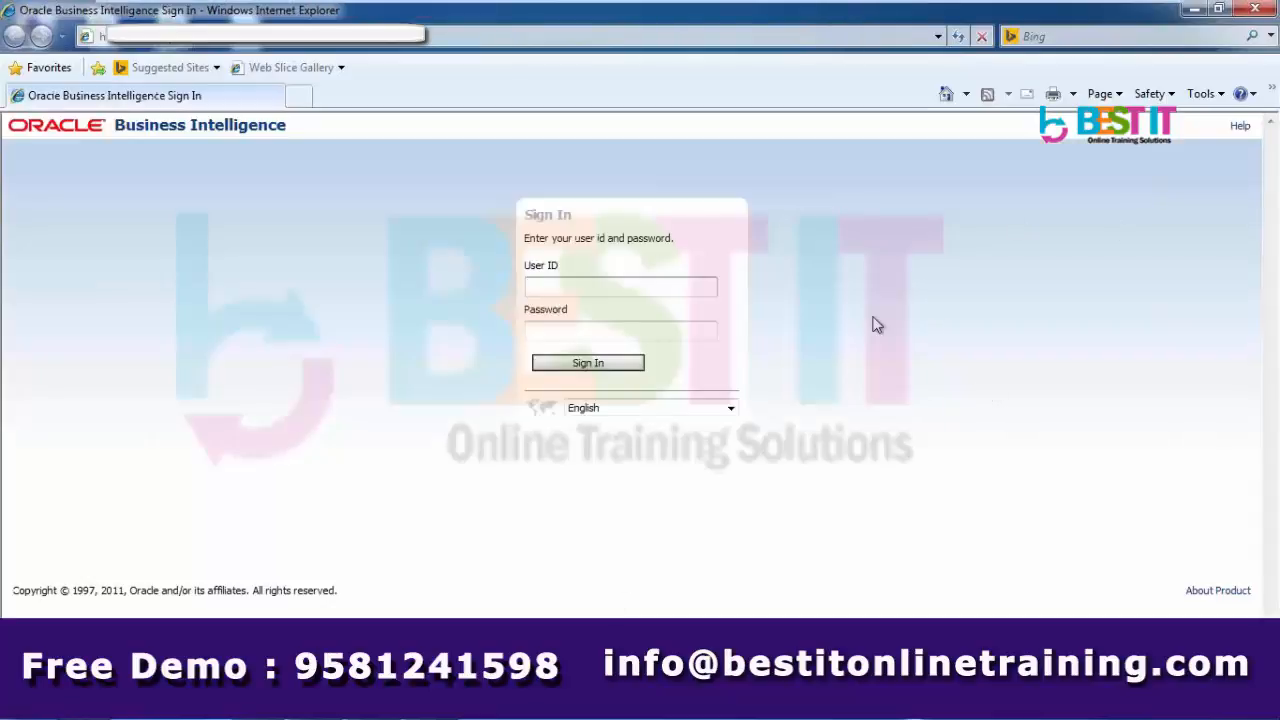
- Sign in to Oracle Business Intelligence with the admin user ID and password
type("weblogic")
key("Tab")
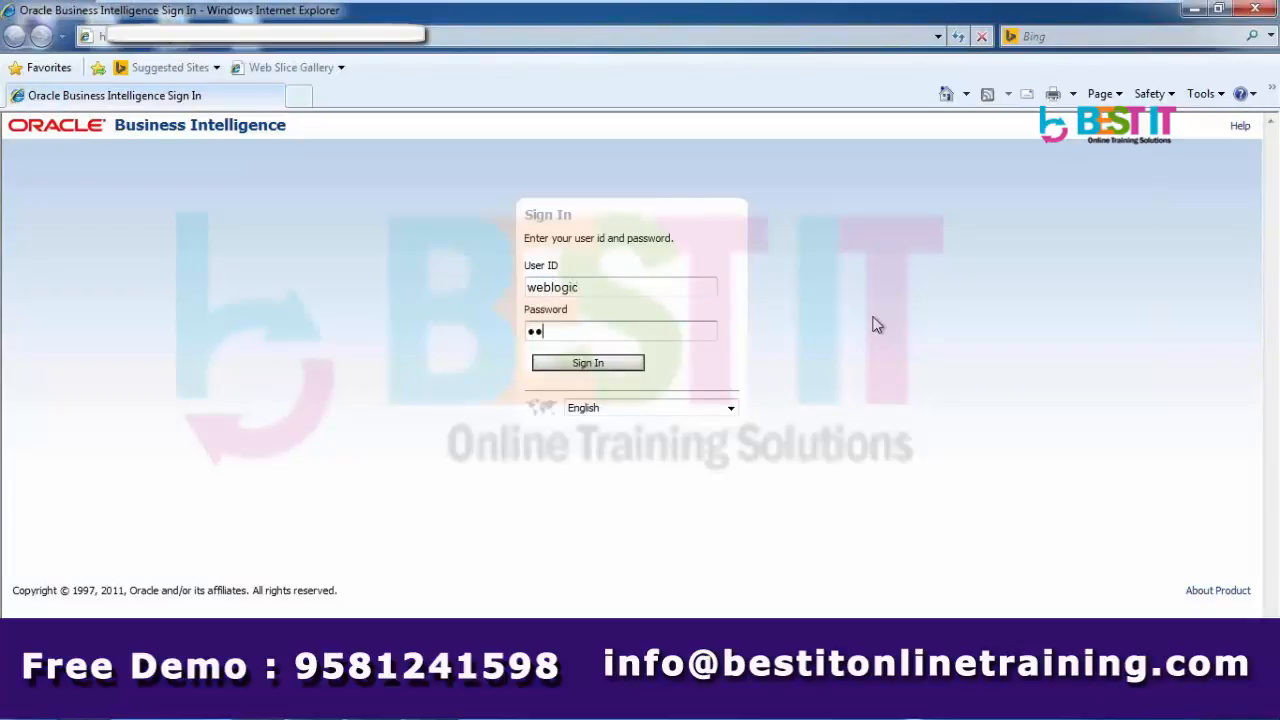
key("Return")
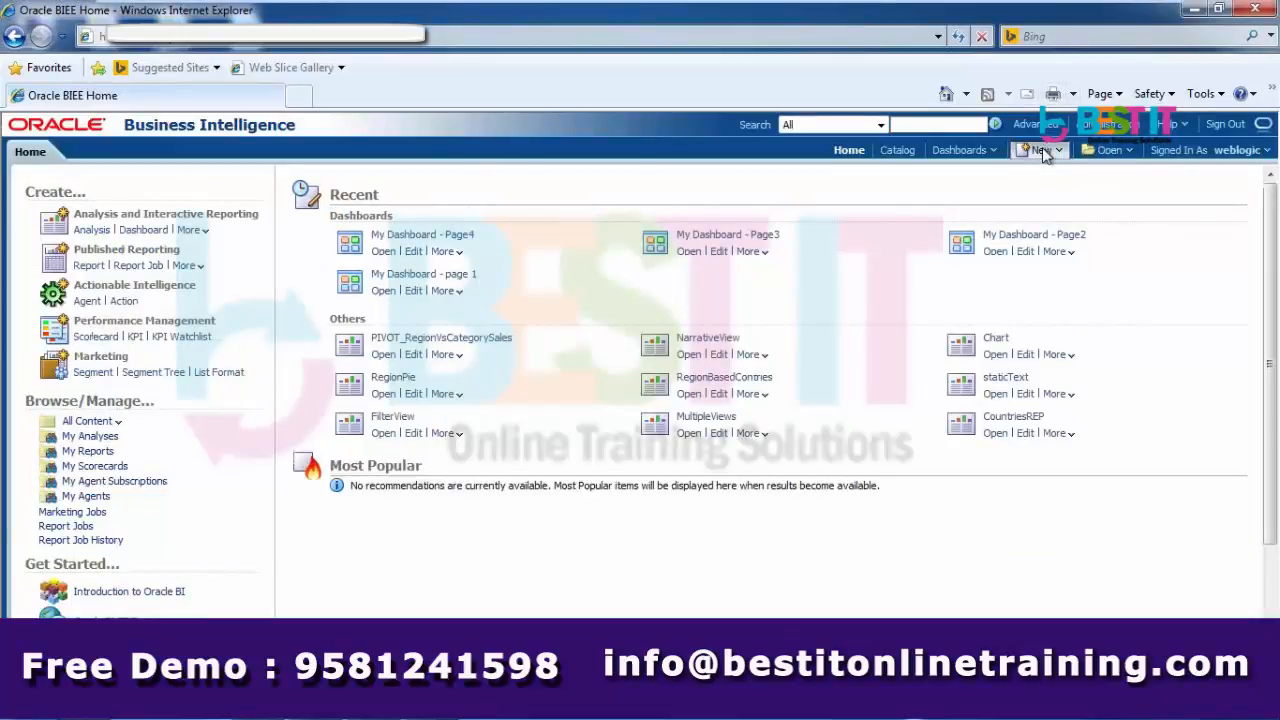
- Create a new analysis on Sample Sales, then sign out and close Internet Explorer
left_click(1043, 150)
left_click(1055, 191)
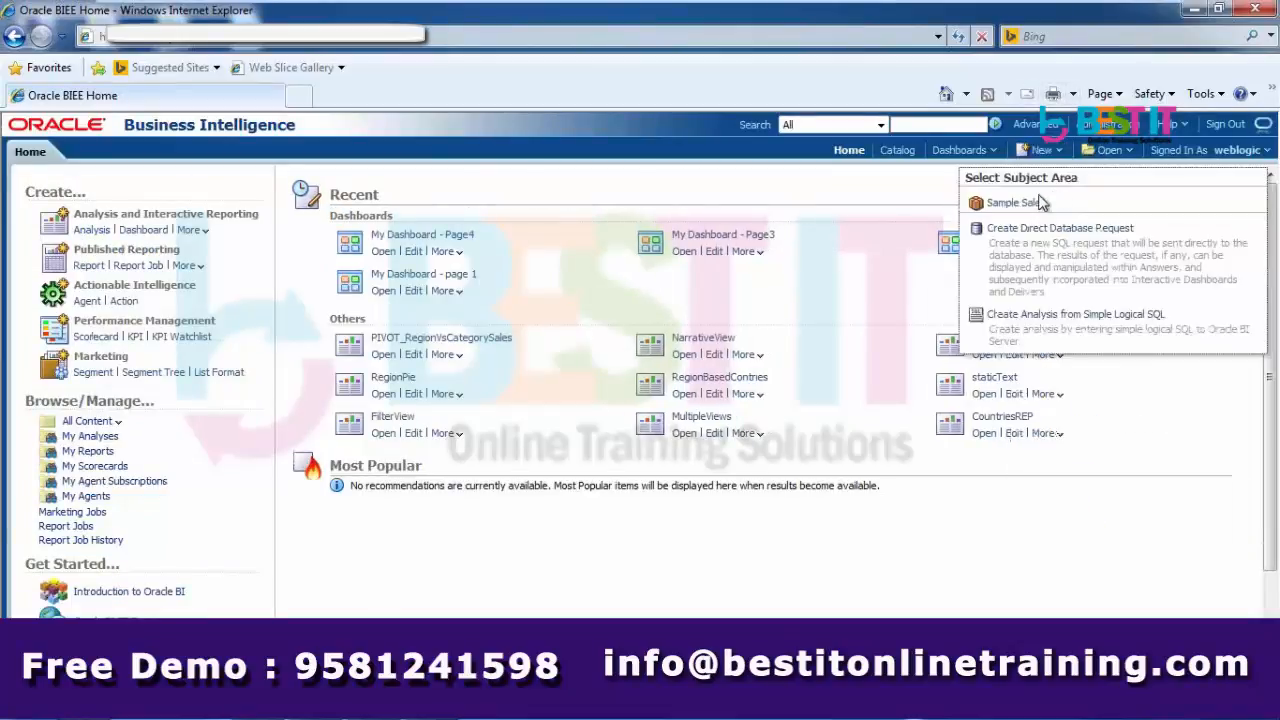
left_click(1040, 203)
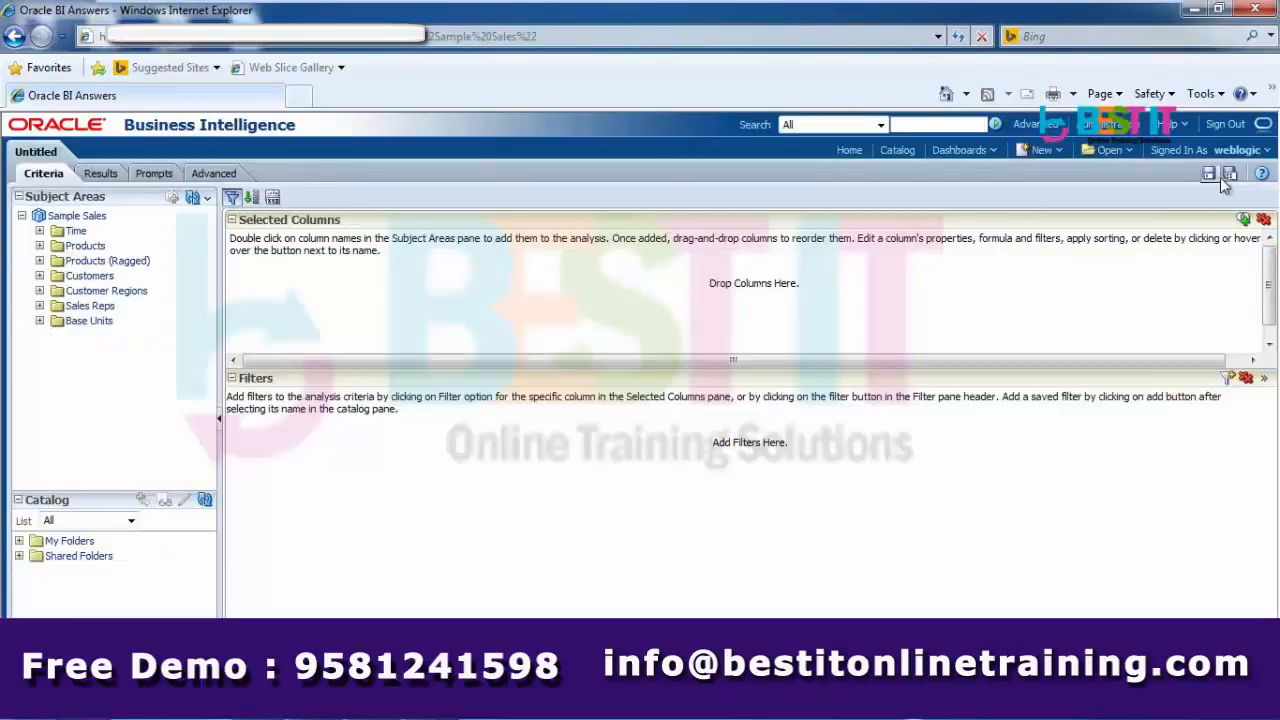
left_click(1225, 124)
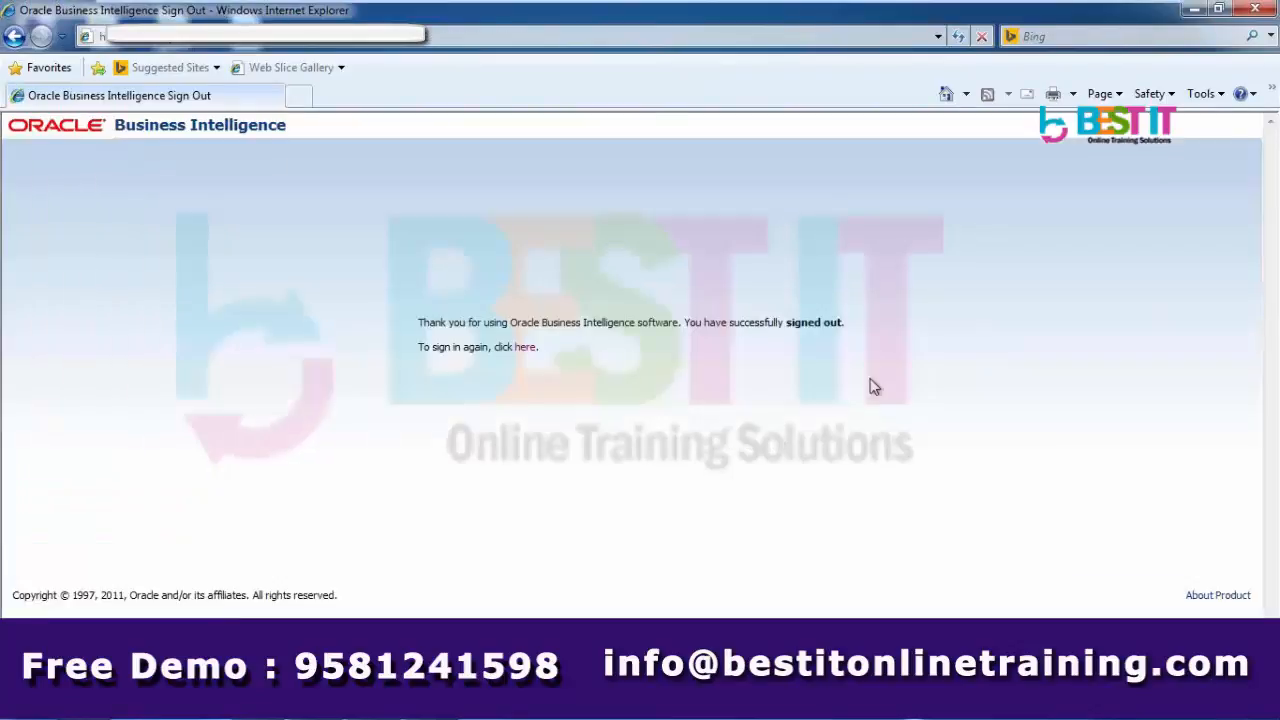
left_click(1257, 12)
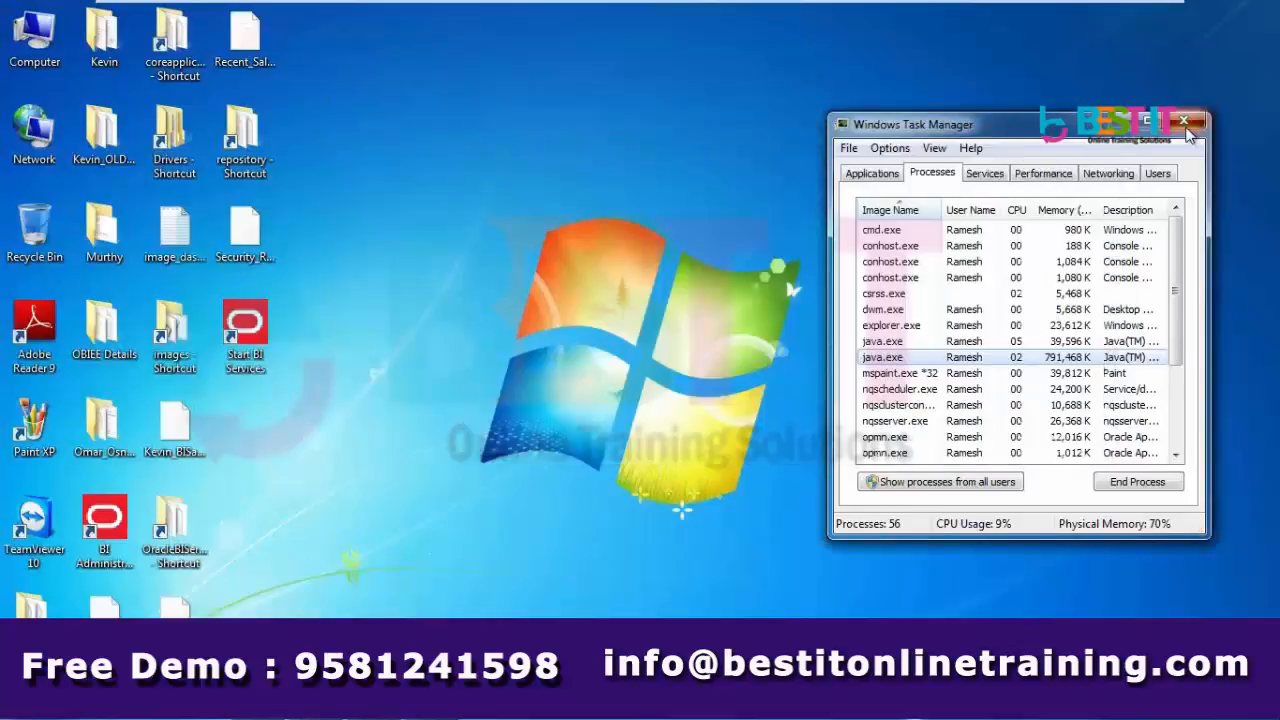
- Close Task Manager and minimize the Paint Parent Child Hierarchy notes
left_click(1184, 121)
left_click(263, 705)
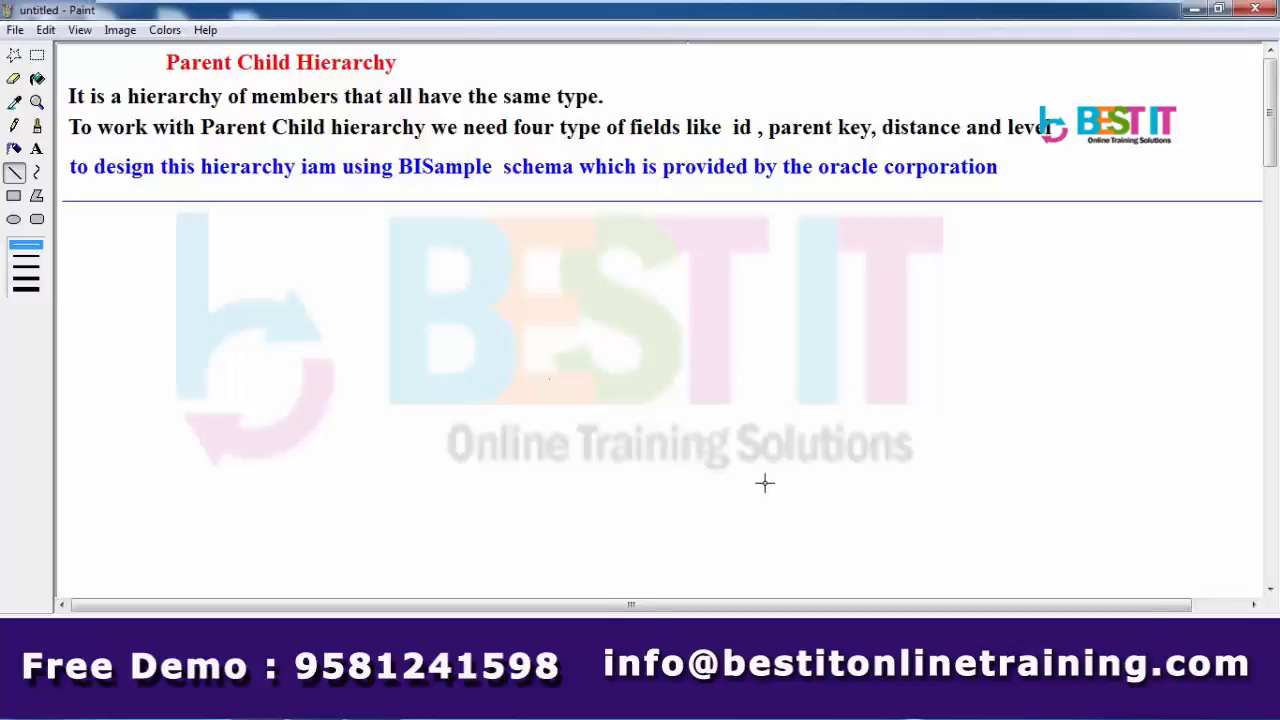
left_click(1195, 12)
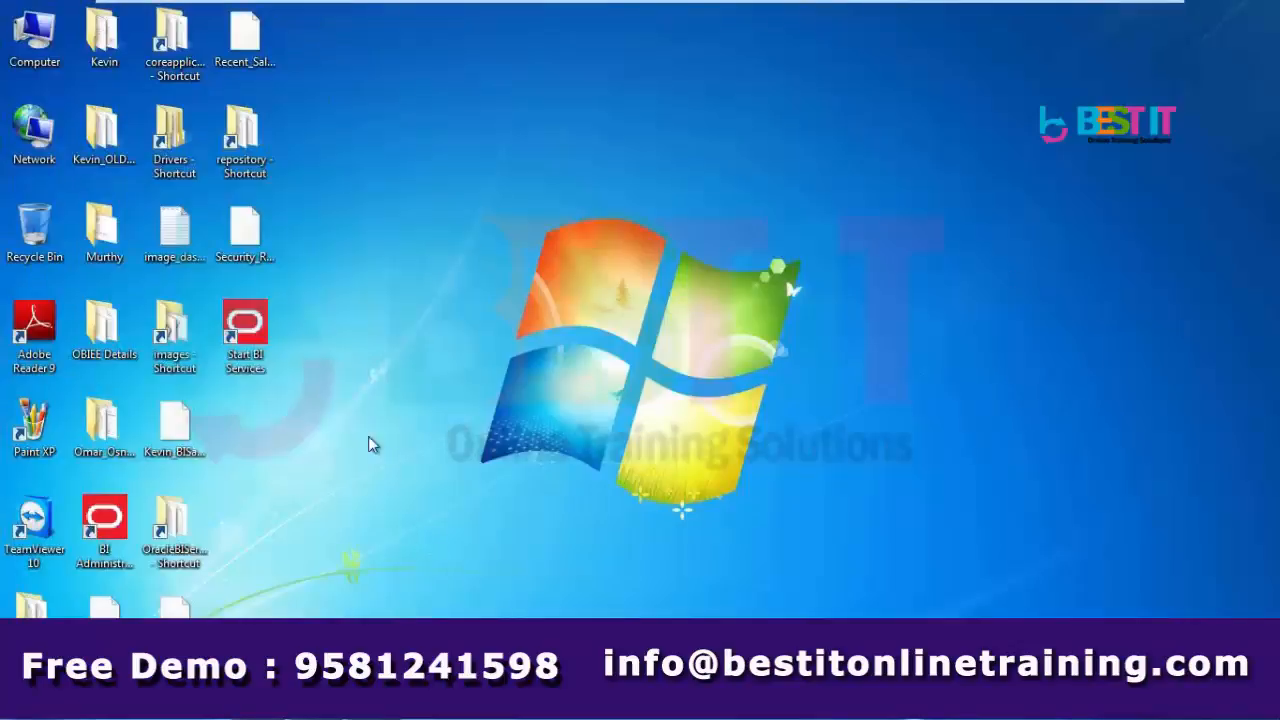
- Open the desktop repository folder, launch BISample_kevin.rpd, and close the folder window
double_click(243, 130)
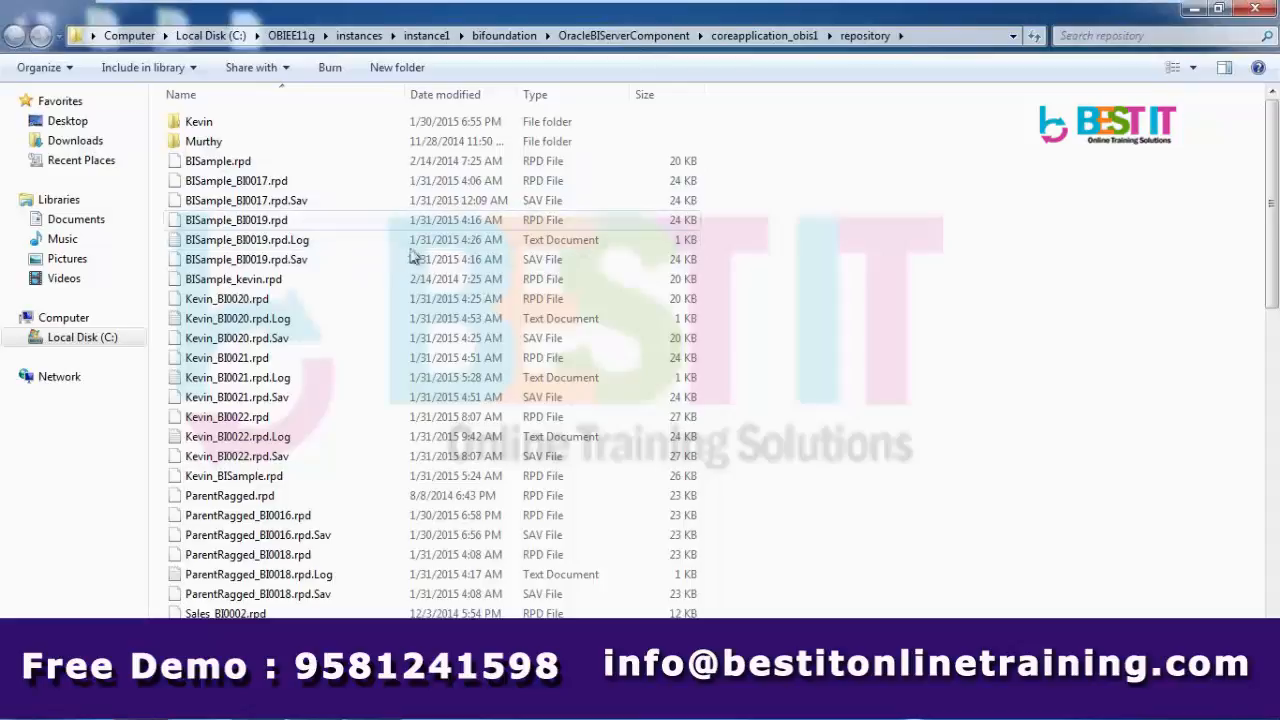
double_click(272, 279)
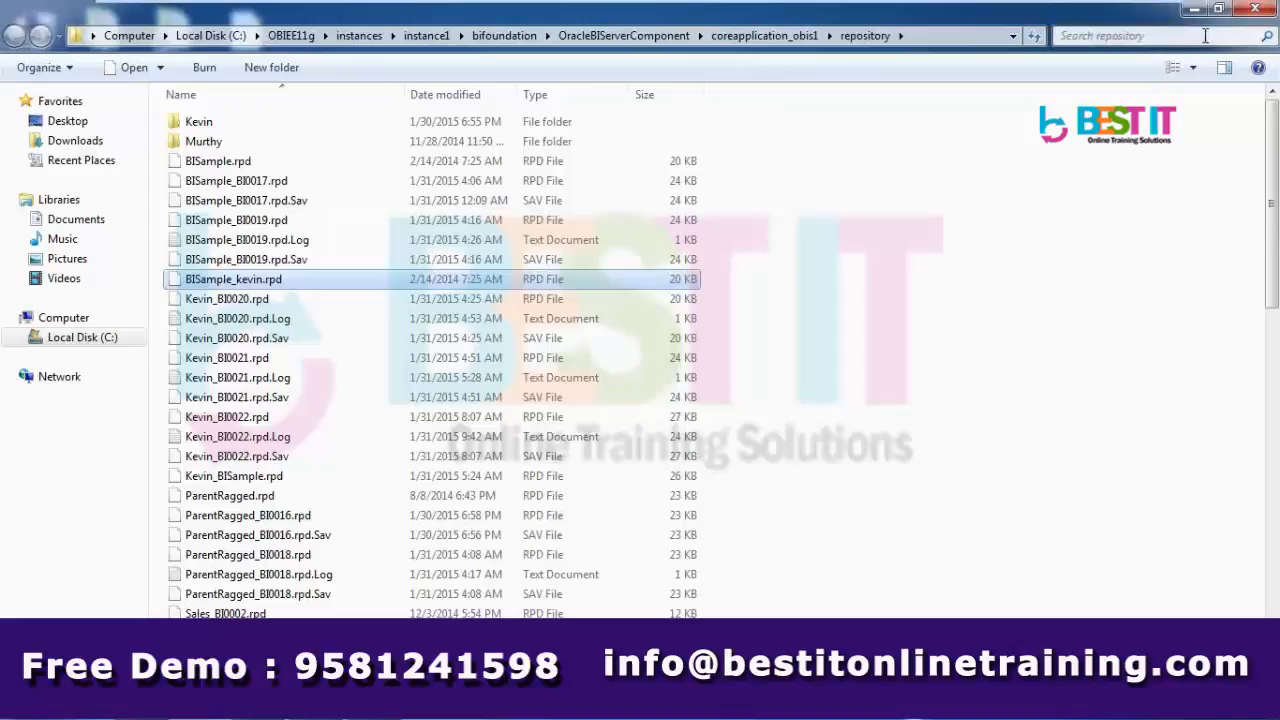
left_click(1256, 10)
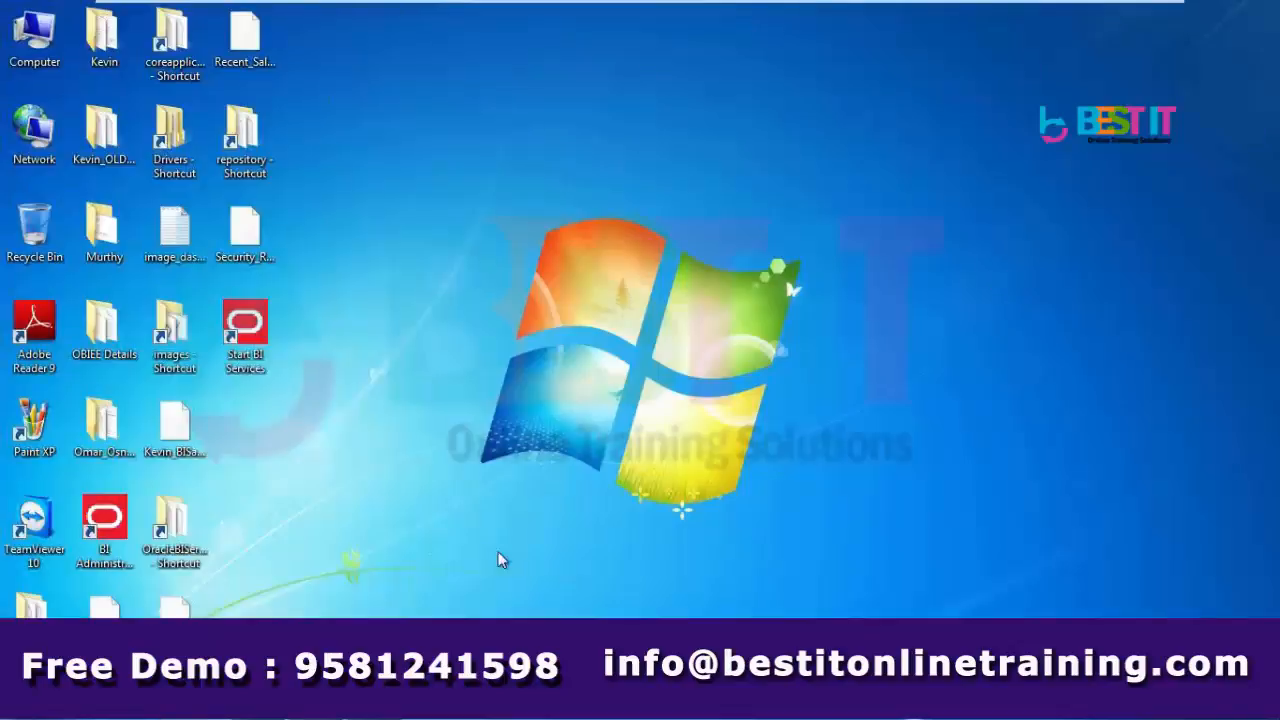
- Launch BI Administration Tool and open BISample_kevin.rpd offline with the repository password
left_click(116, 525)
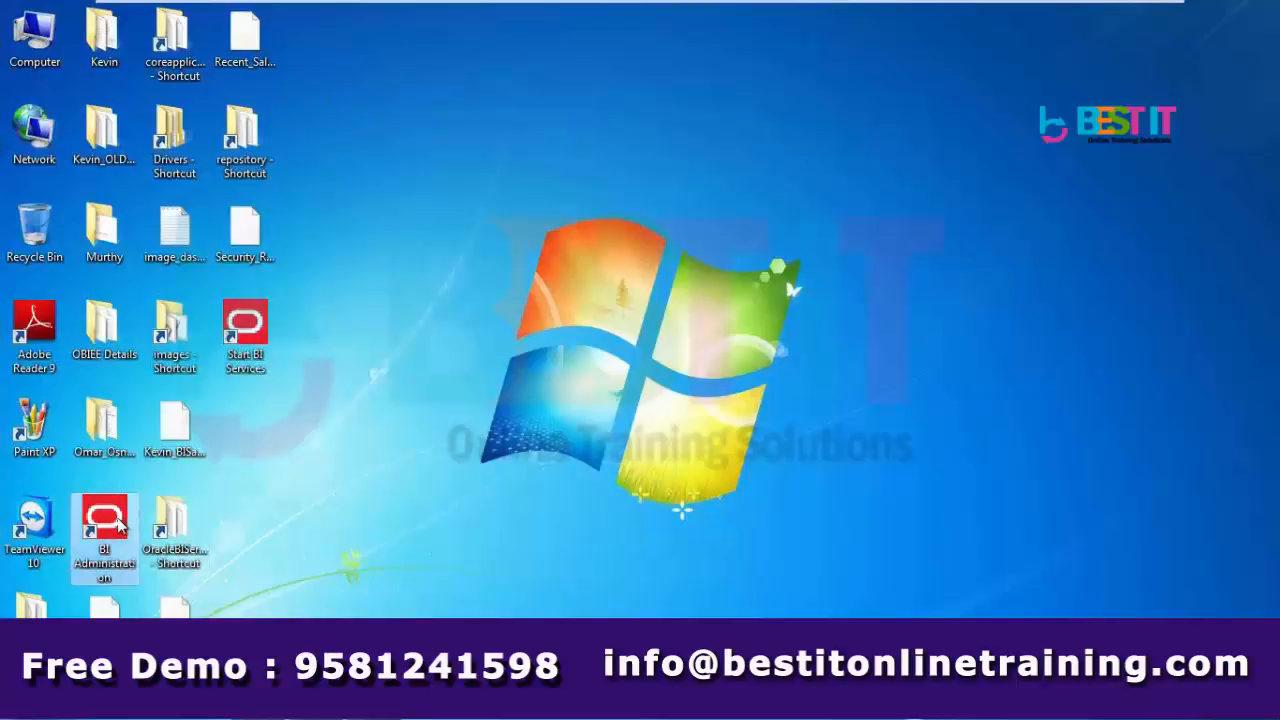
double_click(104, 520)
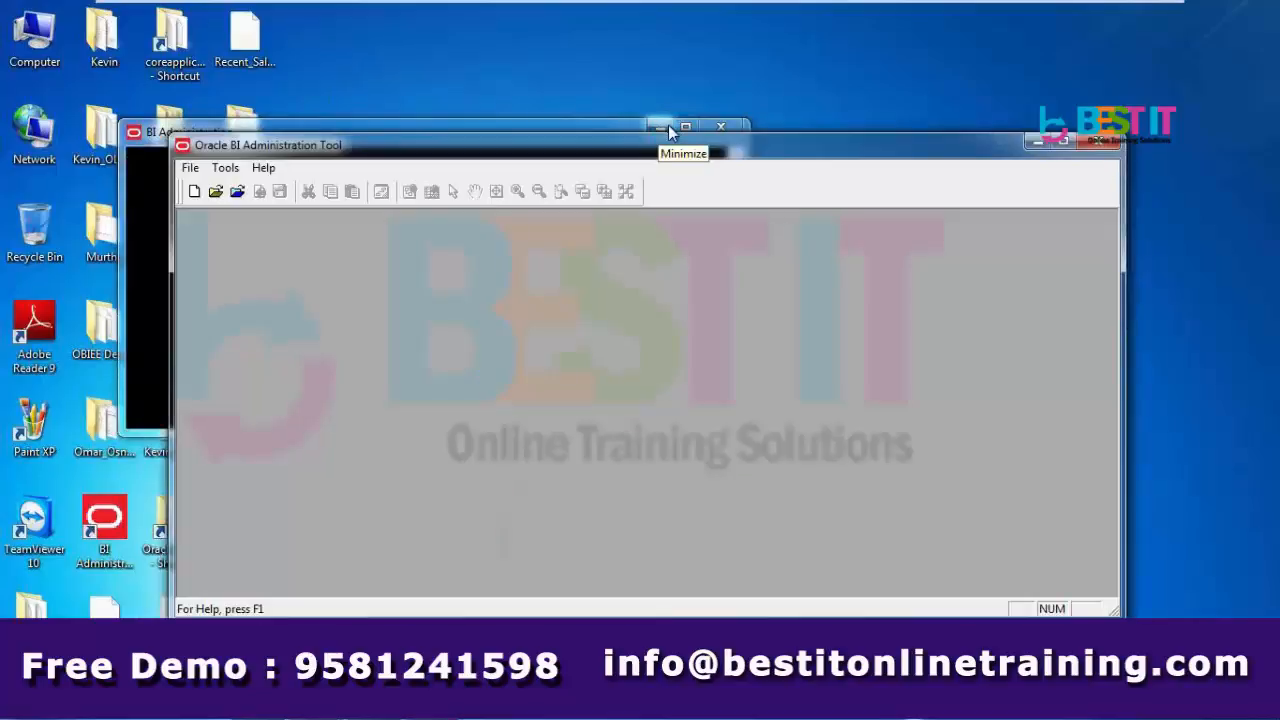
left_click(215, 192)
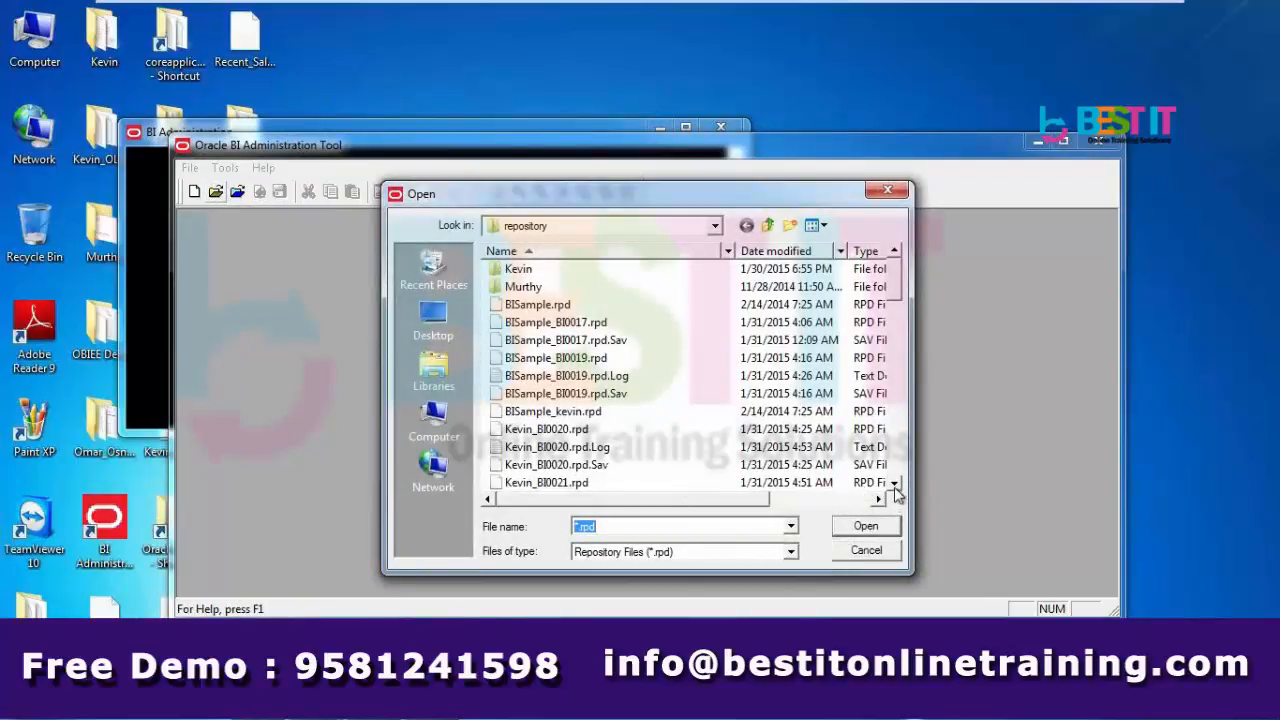
left_click(566, 415)
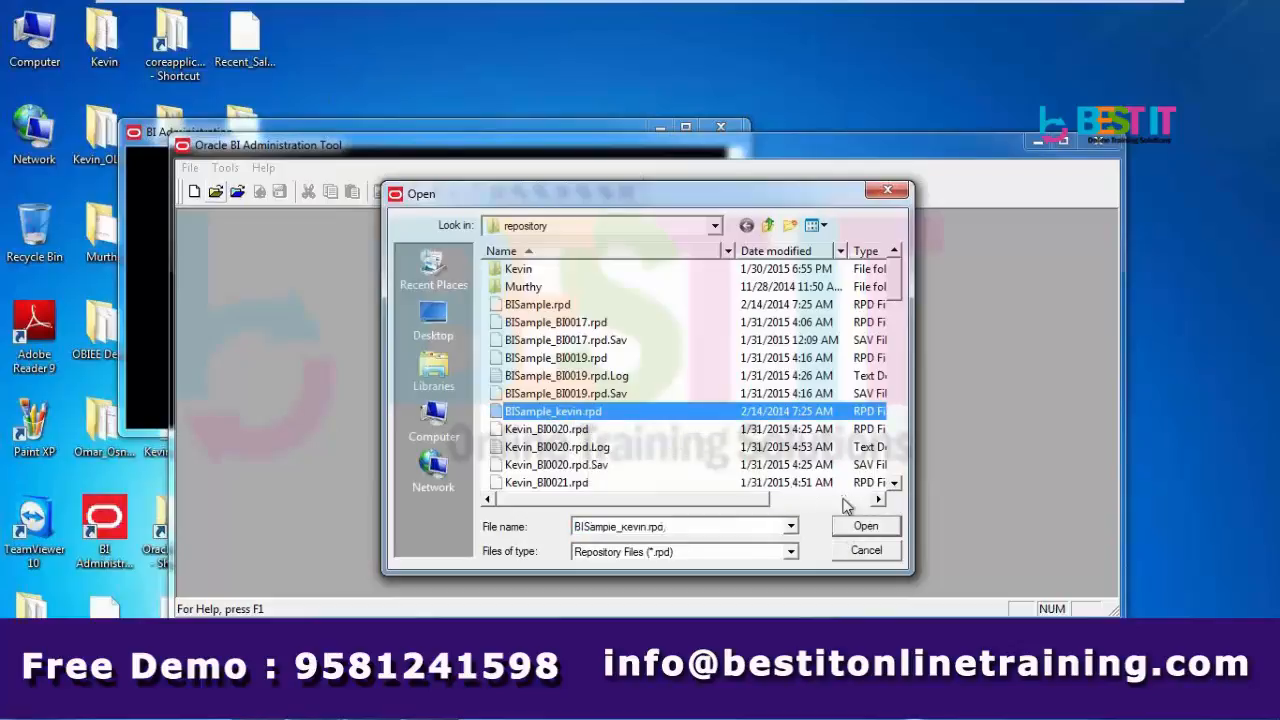
left_click(866, 527)
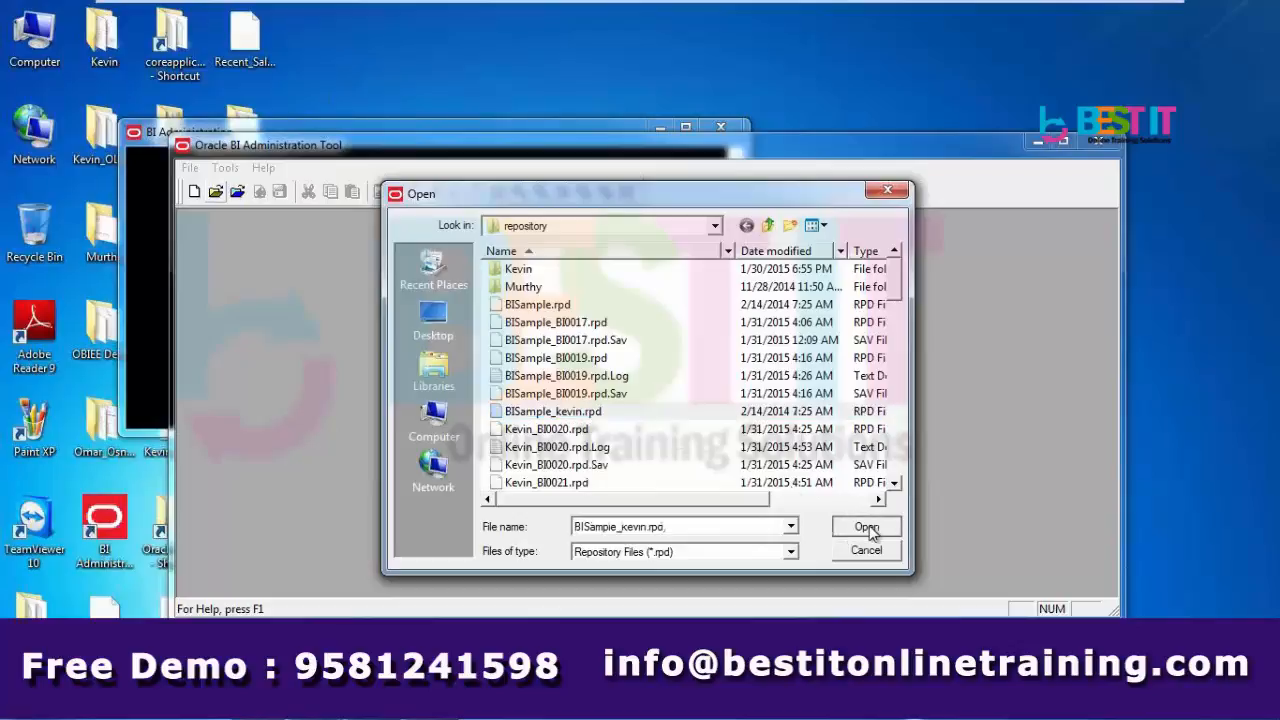
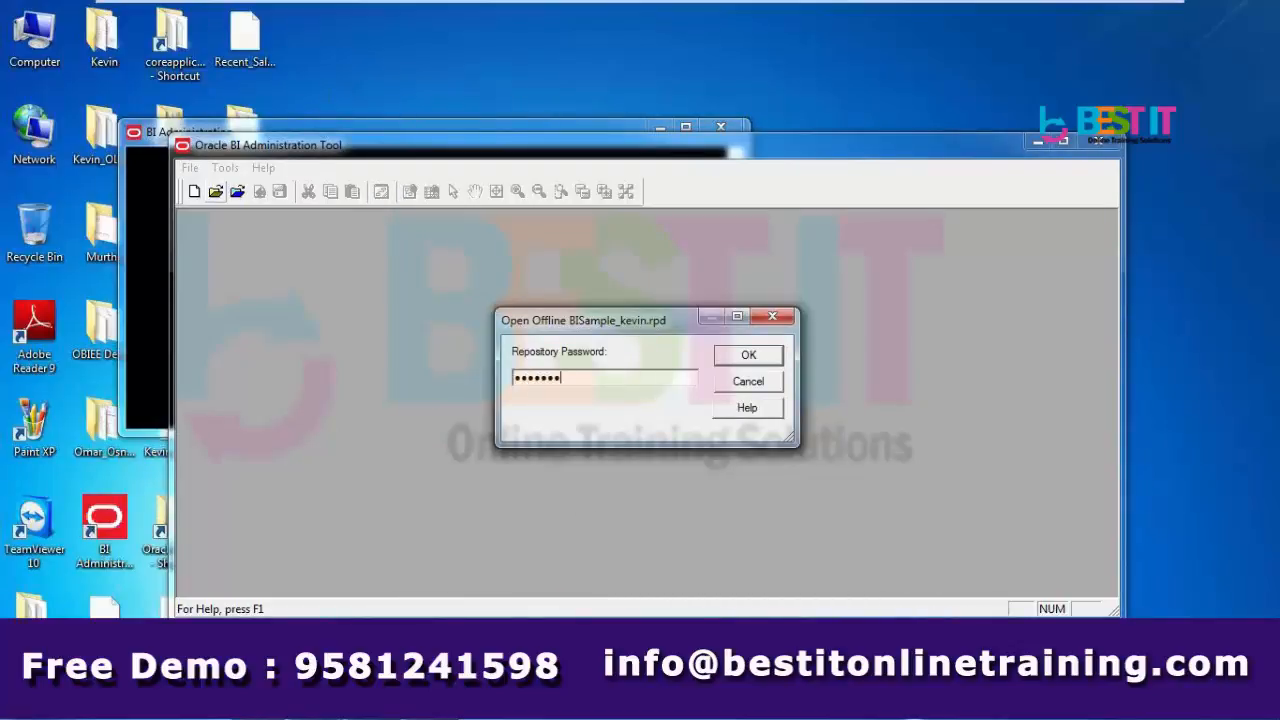
key("Return")
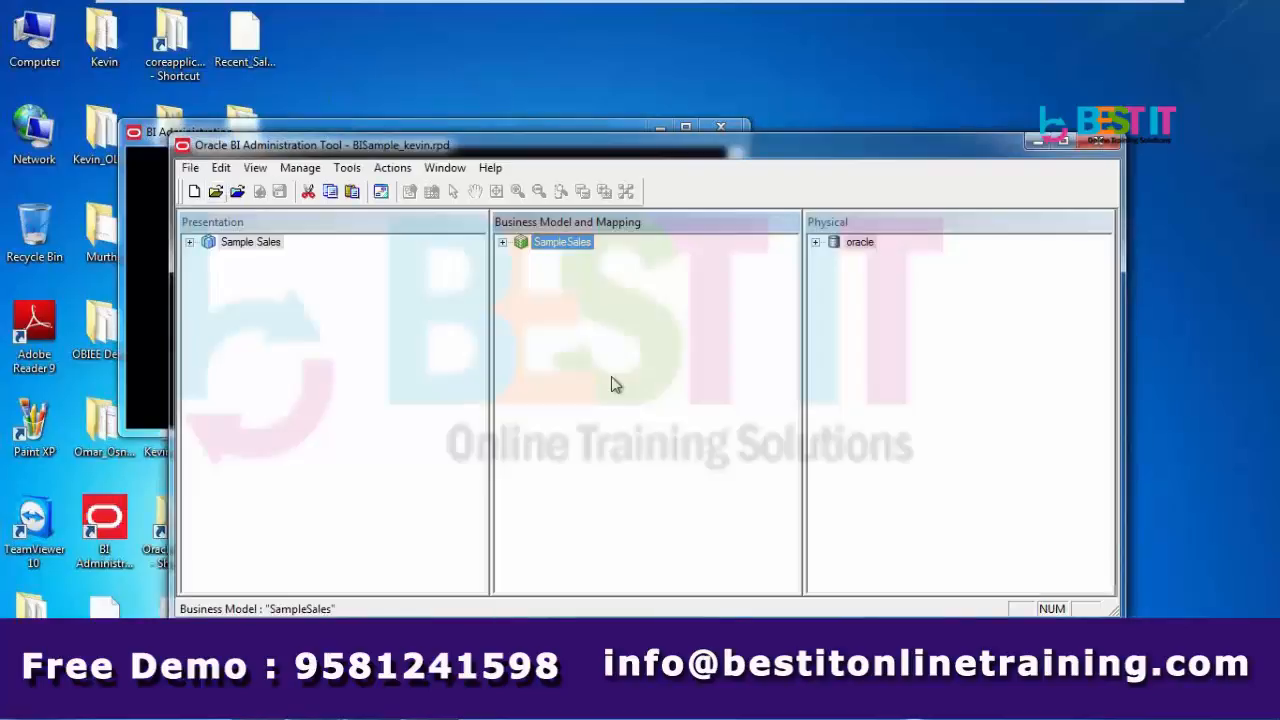
- Expand Sample Sales and oracle > BISAMPLE, selecting the physical tables and D1–F1 alias tables
left_click(190, 242)
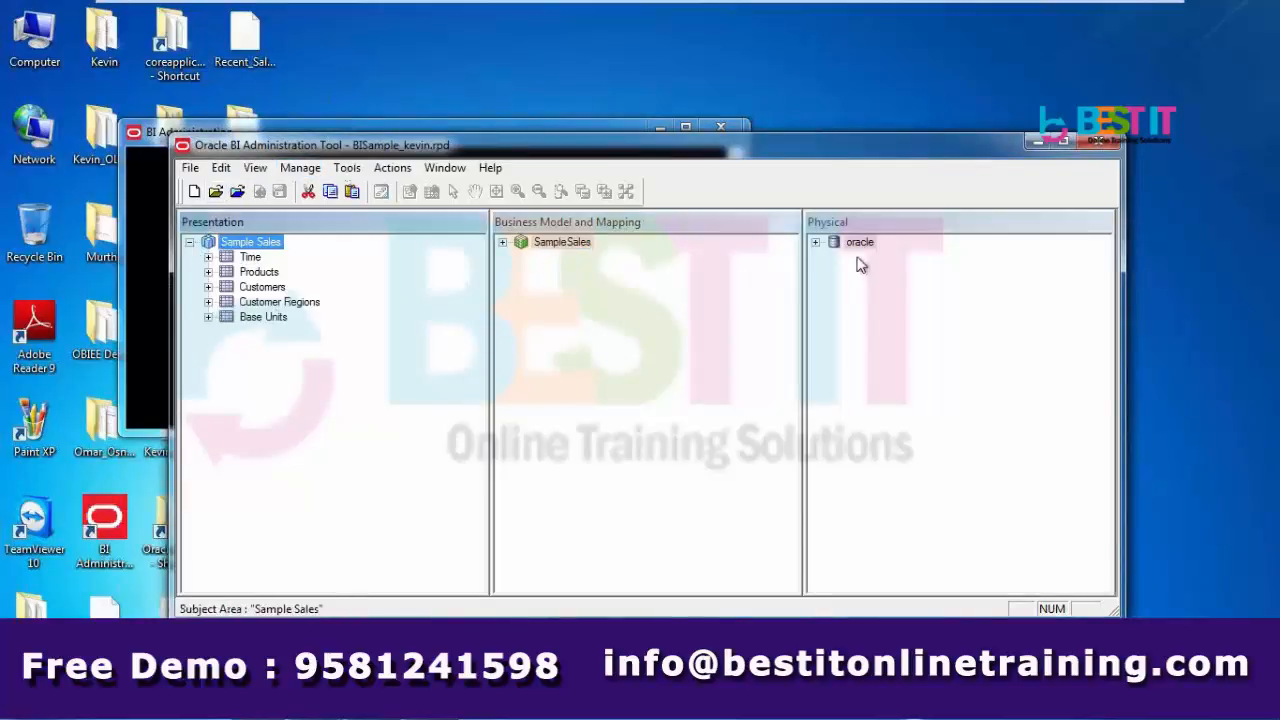
left_click(815, 242)
left_click(834, 272)
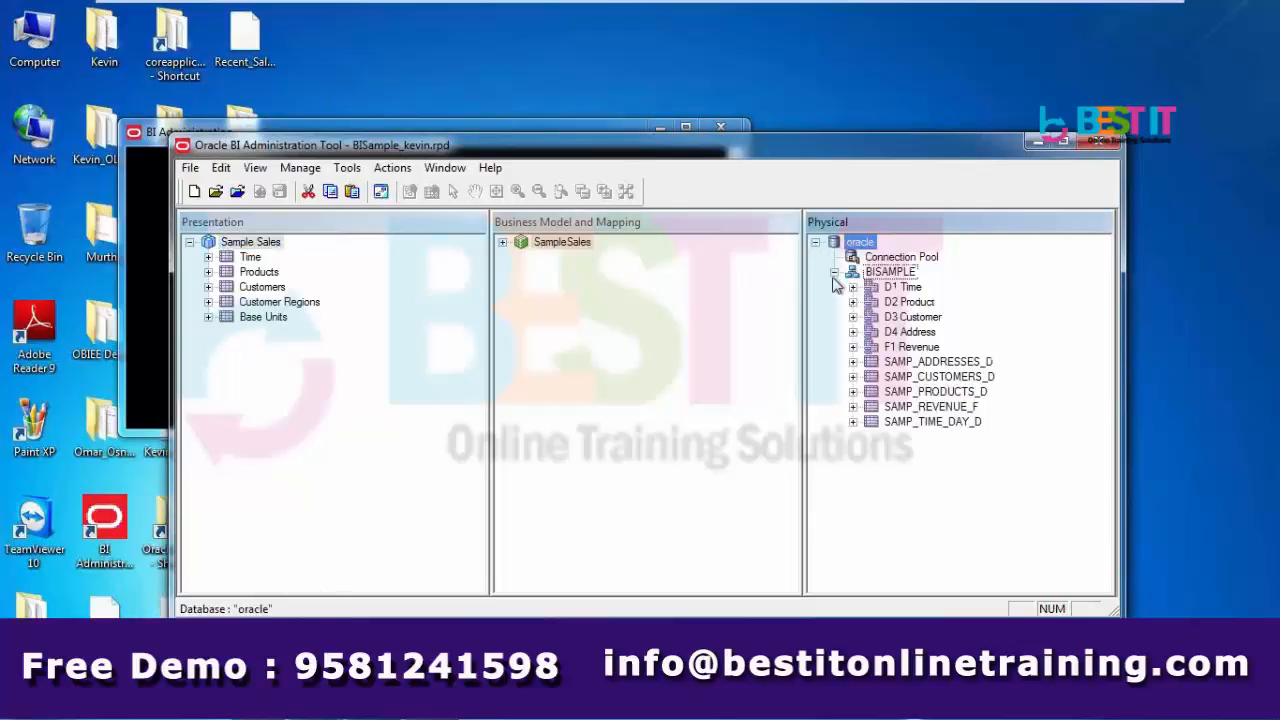
left_click(920, 363)
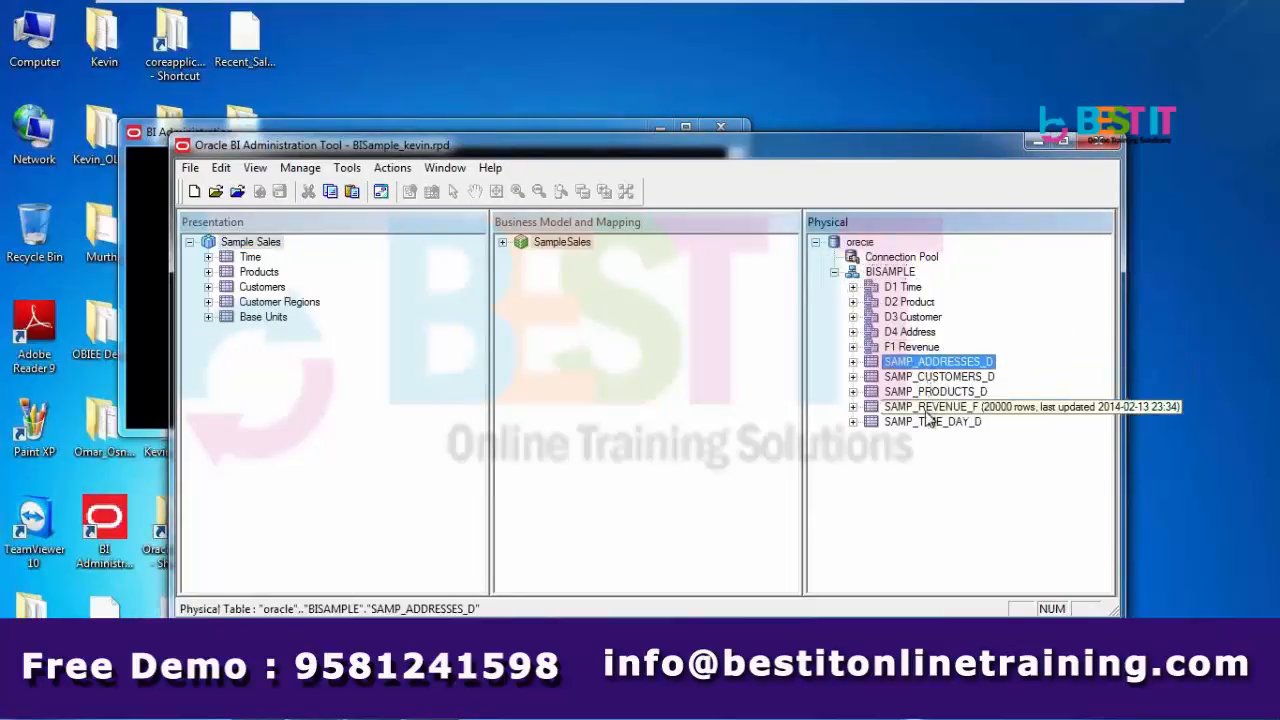
left_click(923, 421, "shift")
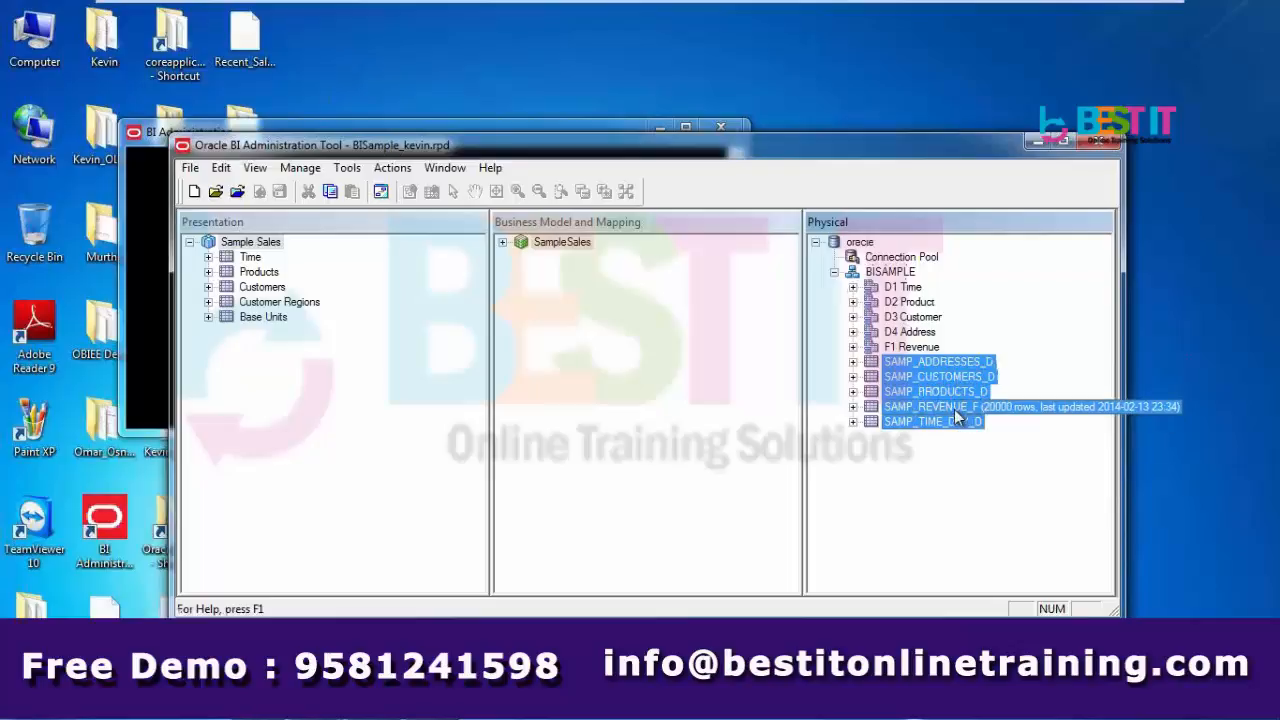
left_click(903, 287)
left_click(906, 302)
left_click(908, 317)
left_click(908, 332)
left_click(908, 347)
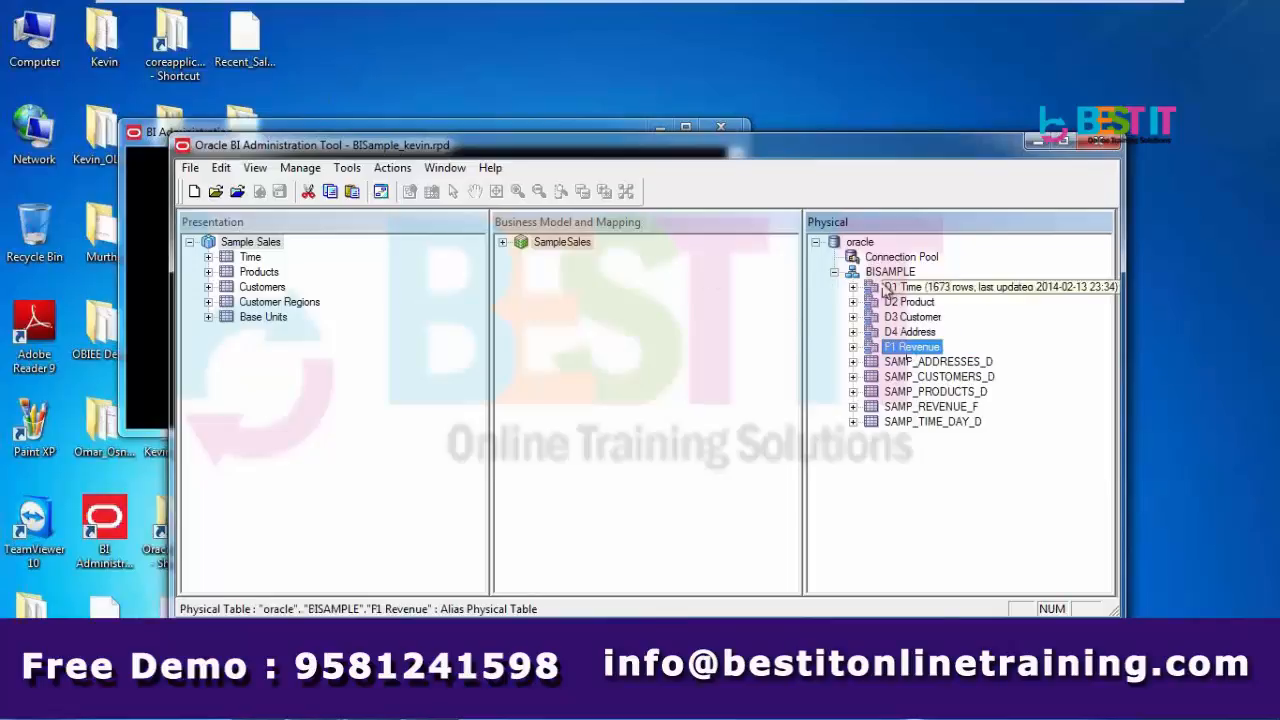
- Expand the SampleSales business model and select its logical tables and H1–H3 hierarchies
left_click(505, 244)
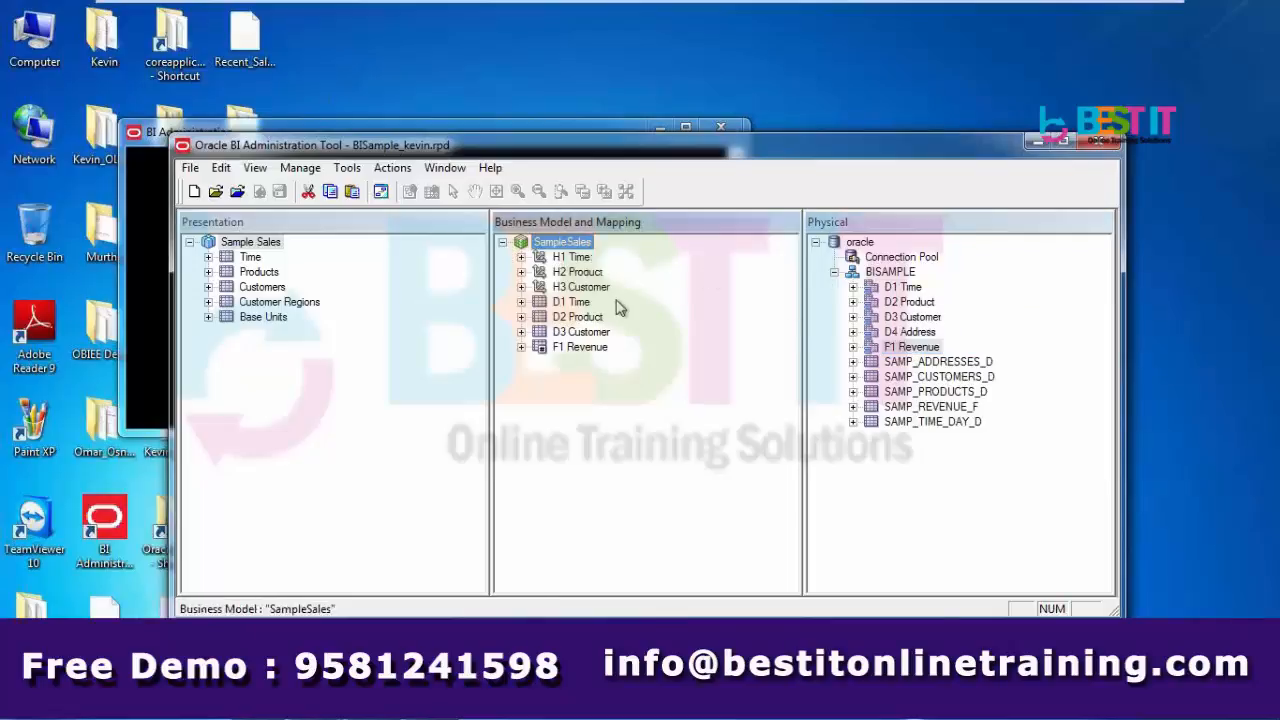
left_click(583, 305)
left_click(583, 318)
left_click(583, 332)
left_click(583, 347)
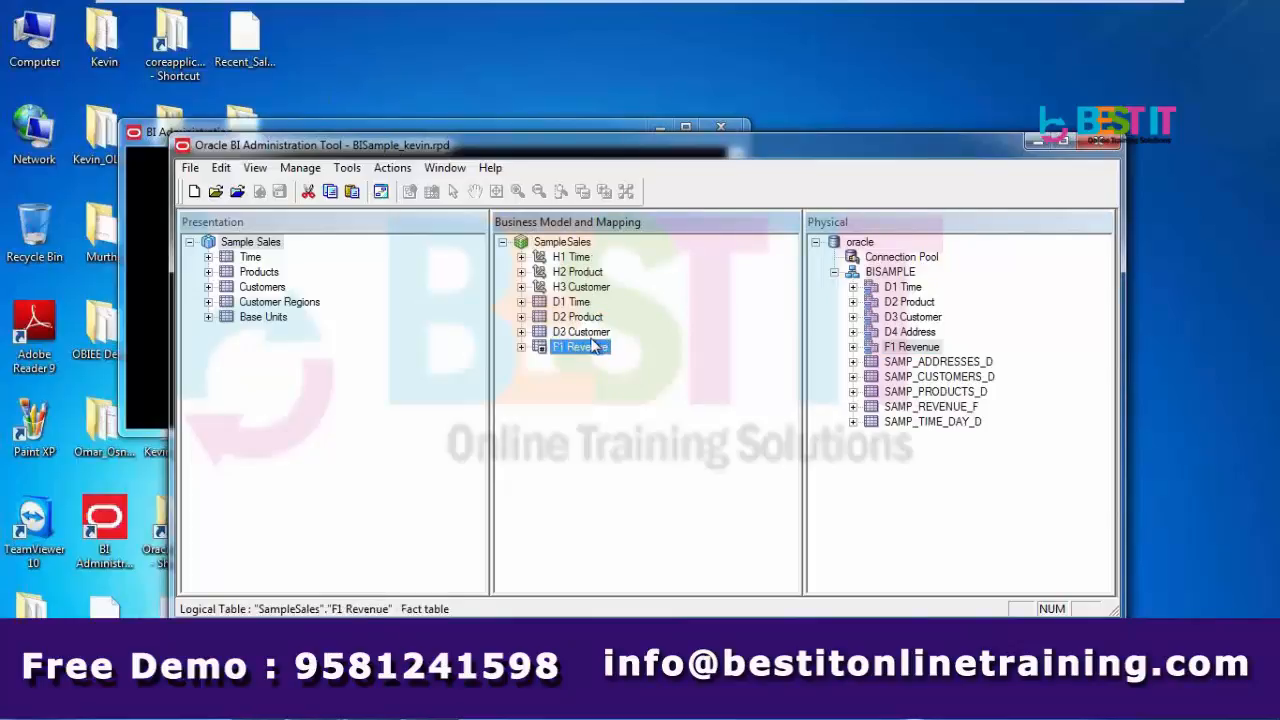
left_click(582, 260)
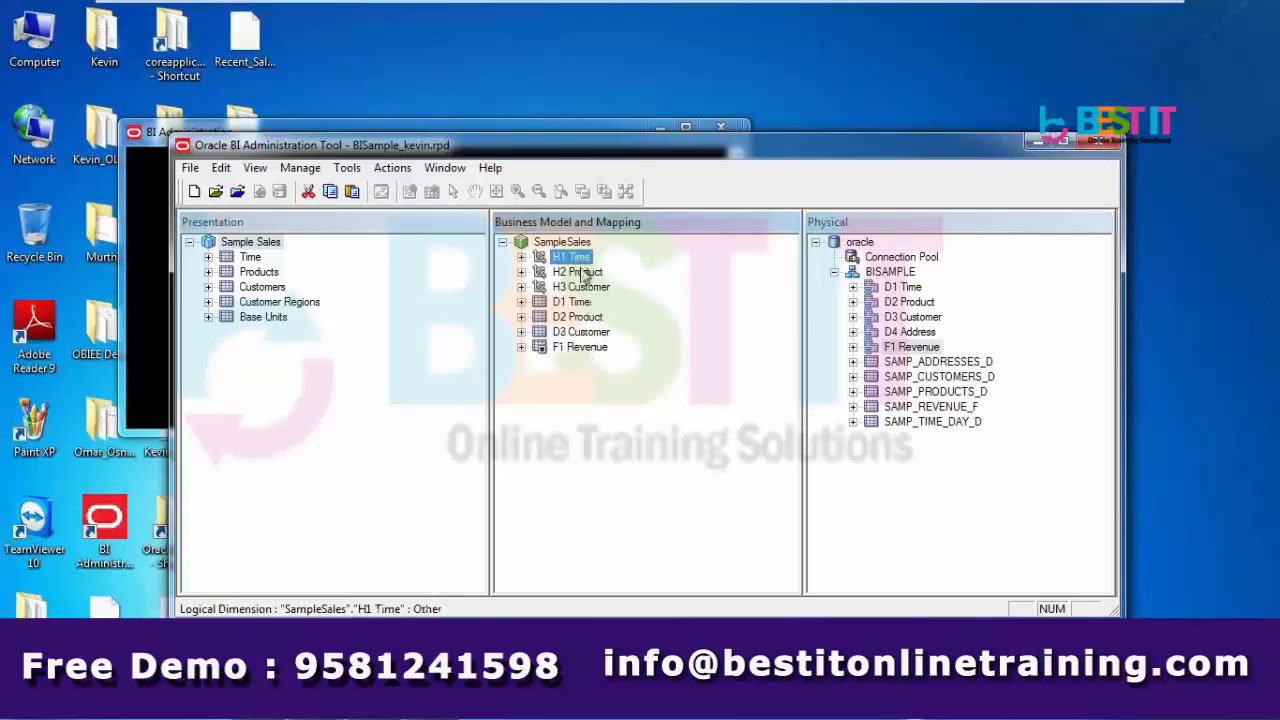
left_click(584, 272)
left_click(585, 288)
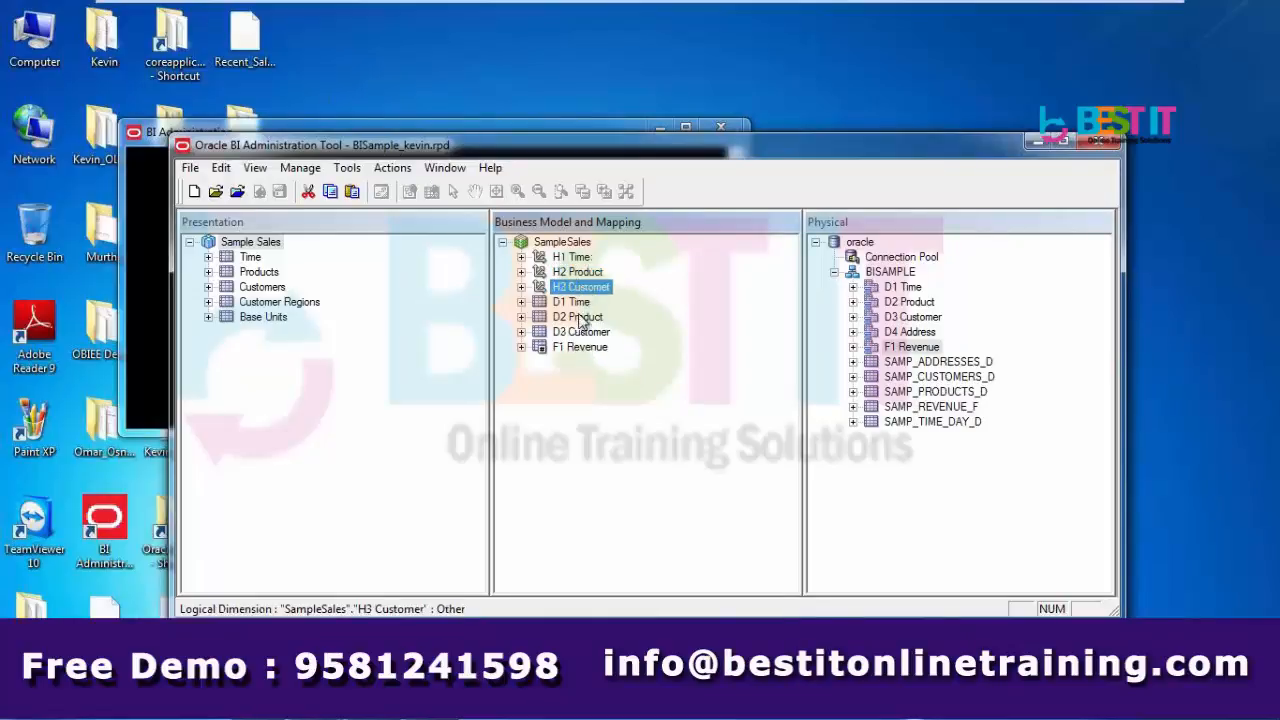
- Click through the D1 Time, D2 Product, D3 Customer and F1 Revenue logical tables again
left_click(580, 302)
left_click(582, 317)
left_click(582, 332)
left_click(580, 347)
left_click(580, 332)
left_click(580, 302)
left_click(581, 318)
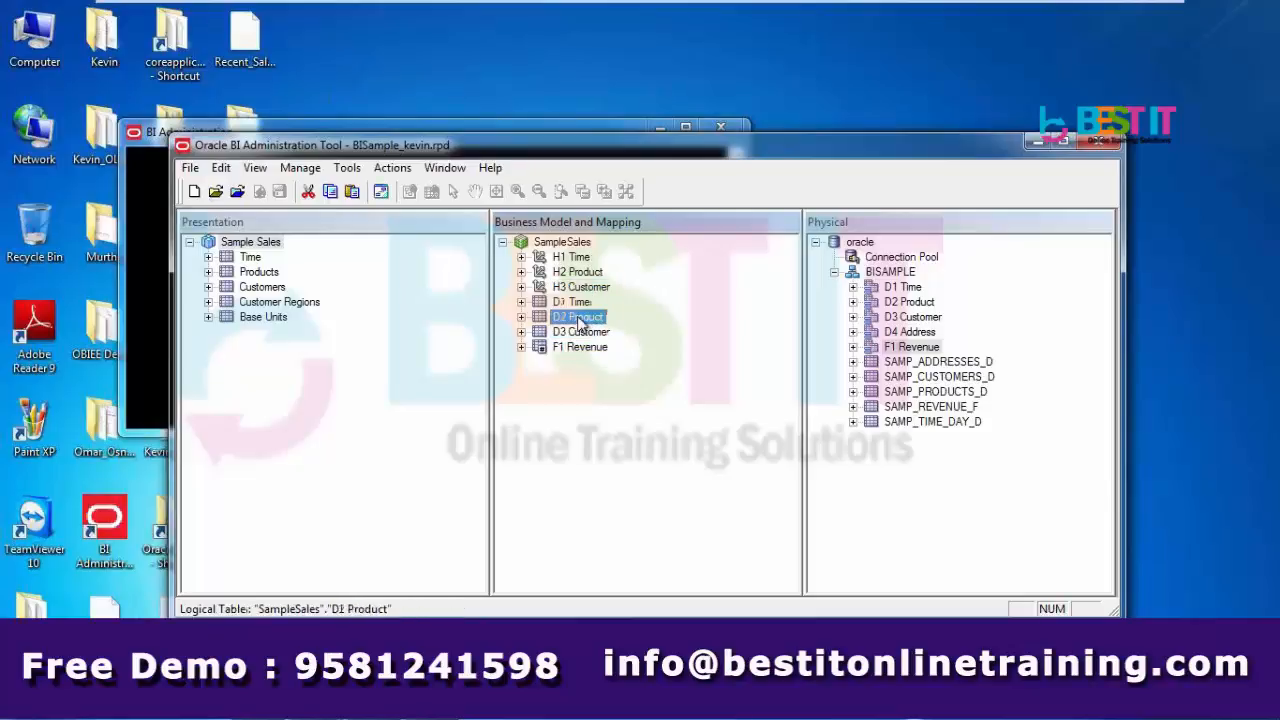
left_click(582, 332)
left_click(582, 347)
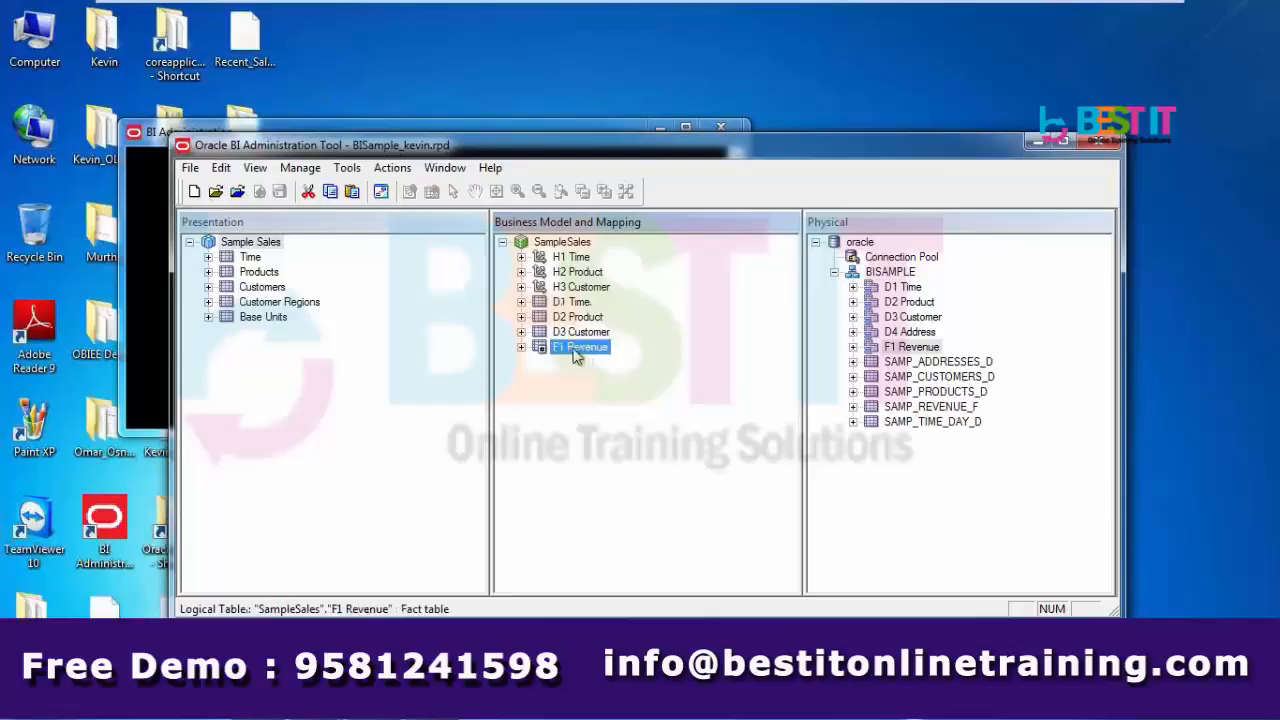
- Select the Time, Products, Customers, Customer Regions and Base Units presentation tables, then maximize the tool
left_click(250, 257)
left_click(258, 272)
left_click(258, 287)
left_click(259, 302)
left_click(260, 317)
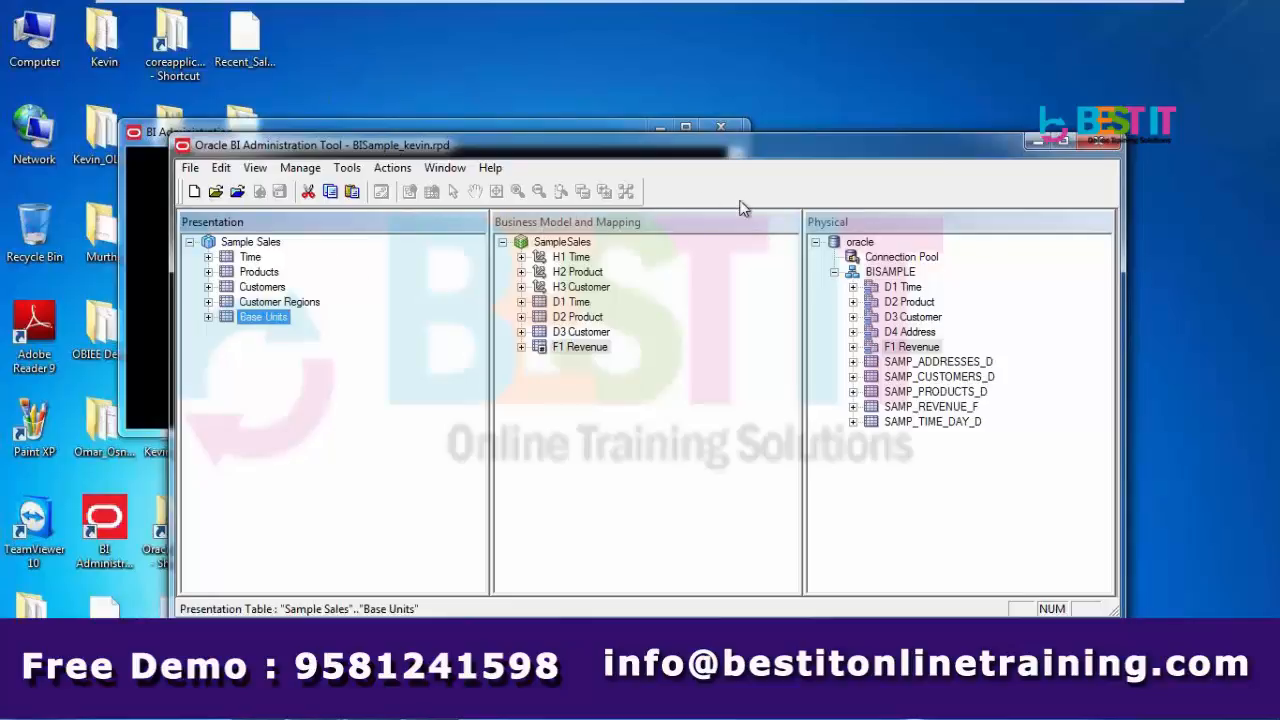
double_click(800, 155)
key("alt+Tab")
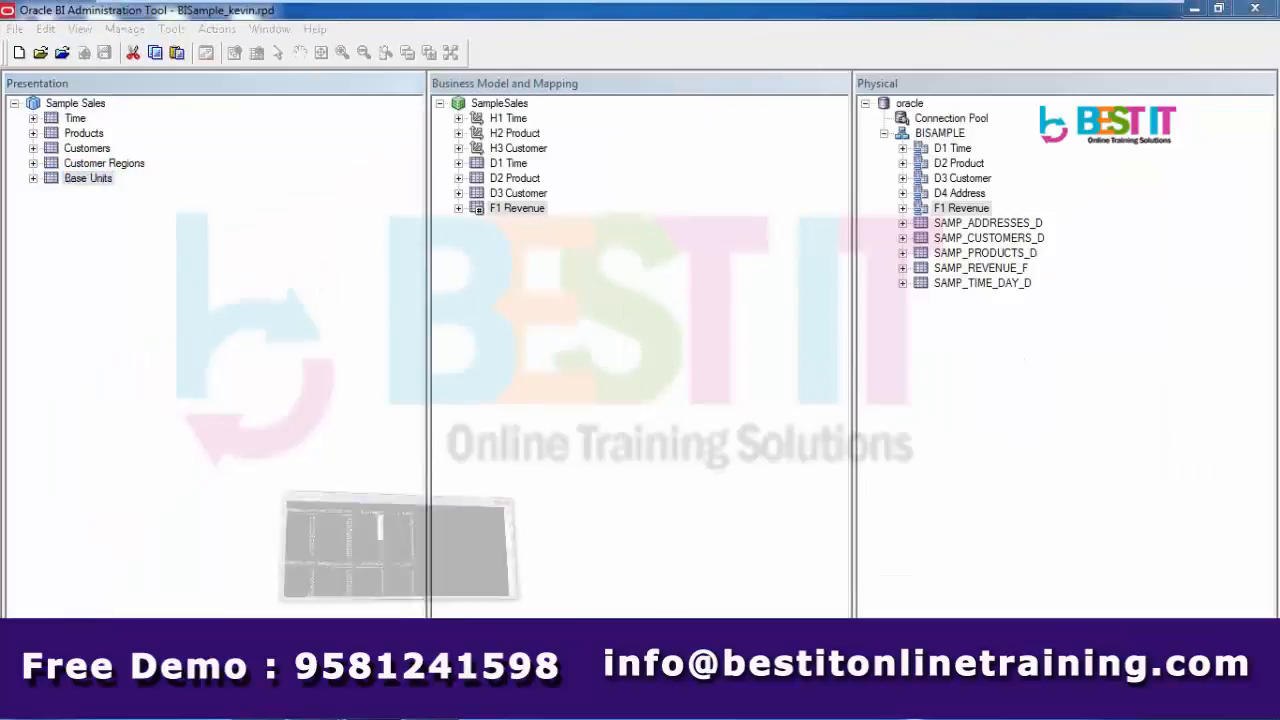
- Scroll the SELECT * FROM TAB output in SQL*Plus to the employee tables
left_click_drag(736, 293, 734, 177)
key("Escape")
left_click(734, 422)
left_click(734, 422)
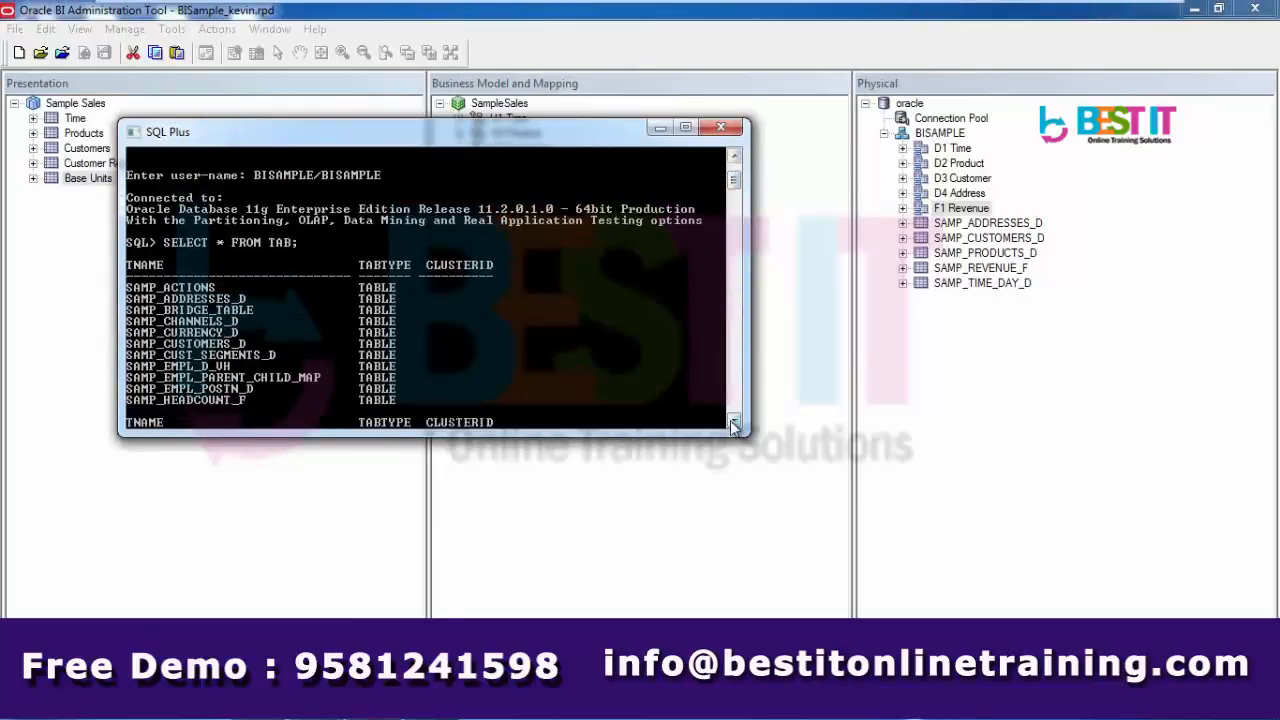
left_click(734, 422)
left_click_drag(734, 422, 736, 427)
left_click_drag(735, 156, 735, 156)
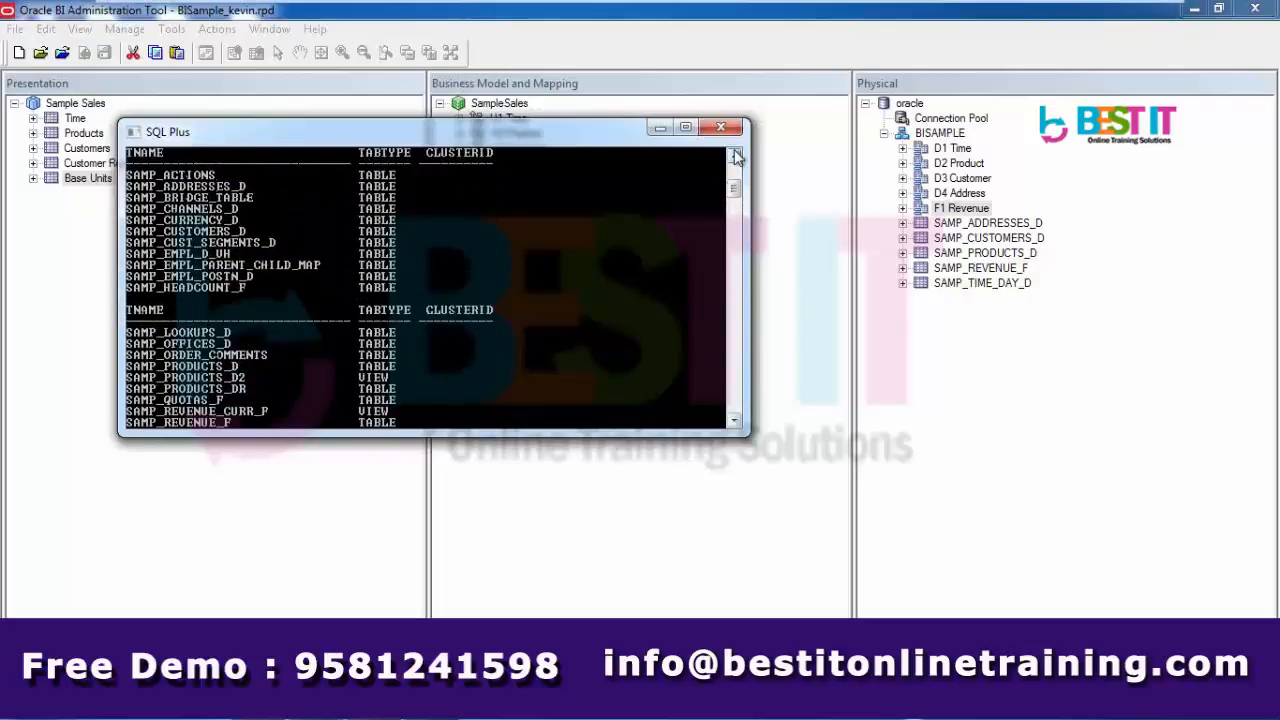
- Mark SAMP_EMPL_D_VH, SAMP_EMPL_PARENT_CHILD_MAP and SAMP_EMPL_POSTN_D, then return to the Administration Tool
right_click(543, 127)
mouse_move(590, 272)
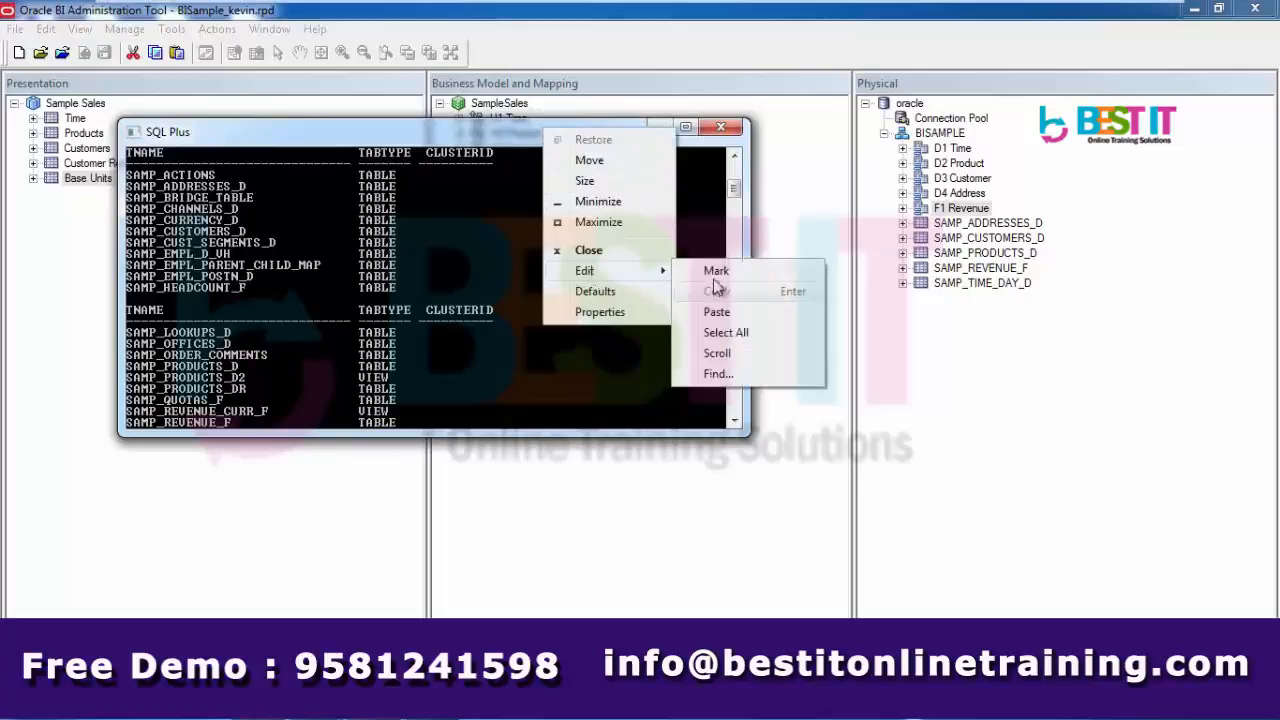
left_click(713, 272)
left_click_drag(130, 258, 337, 287)
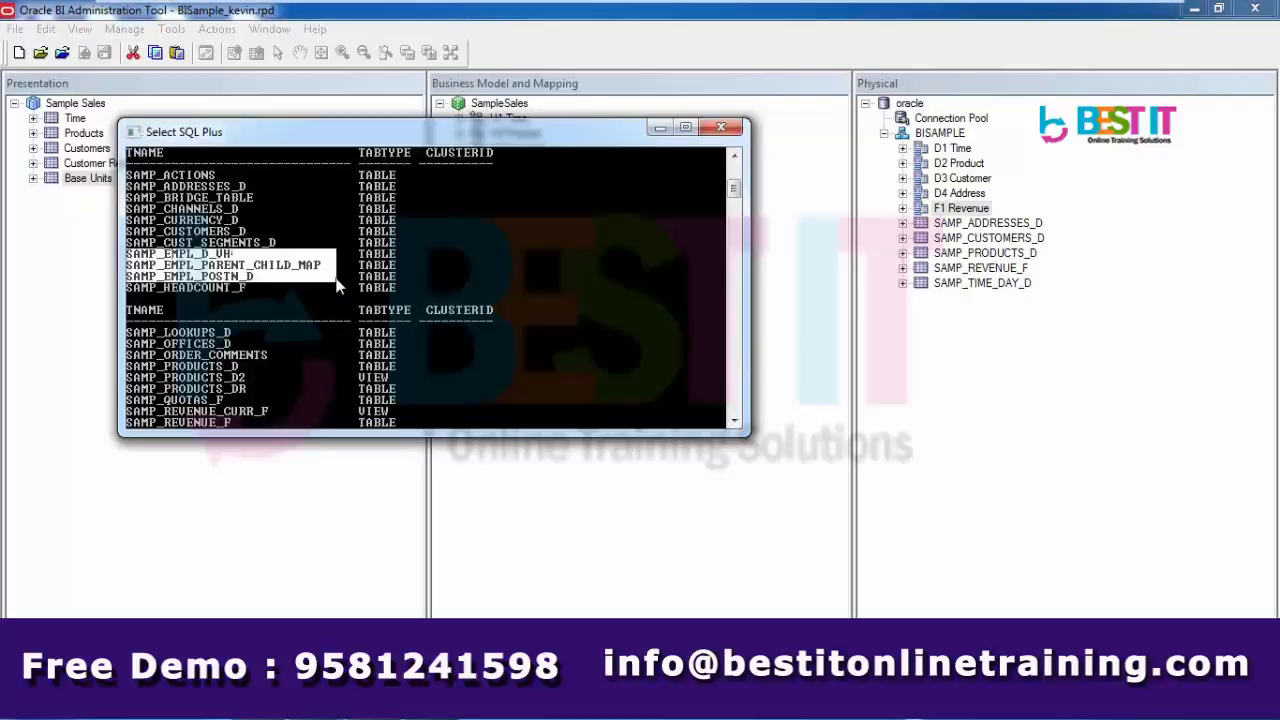
left_click(736, 20)
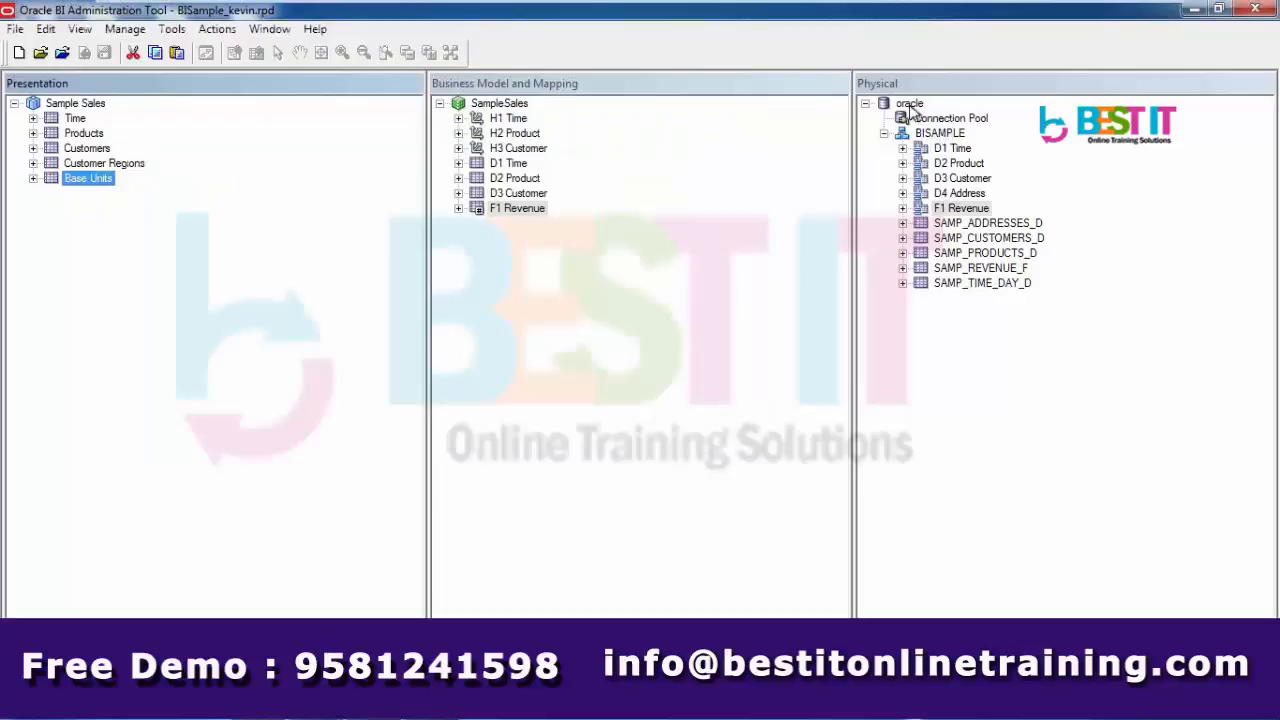
- Select the oracle Connection Pool in the Physical layer and check its actions and the File menu
left_click(909, 104)
left_click(955, 121)
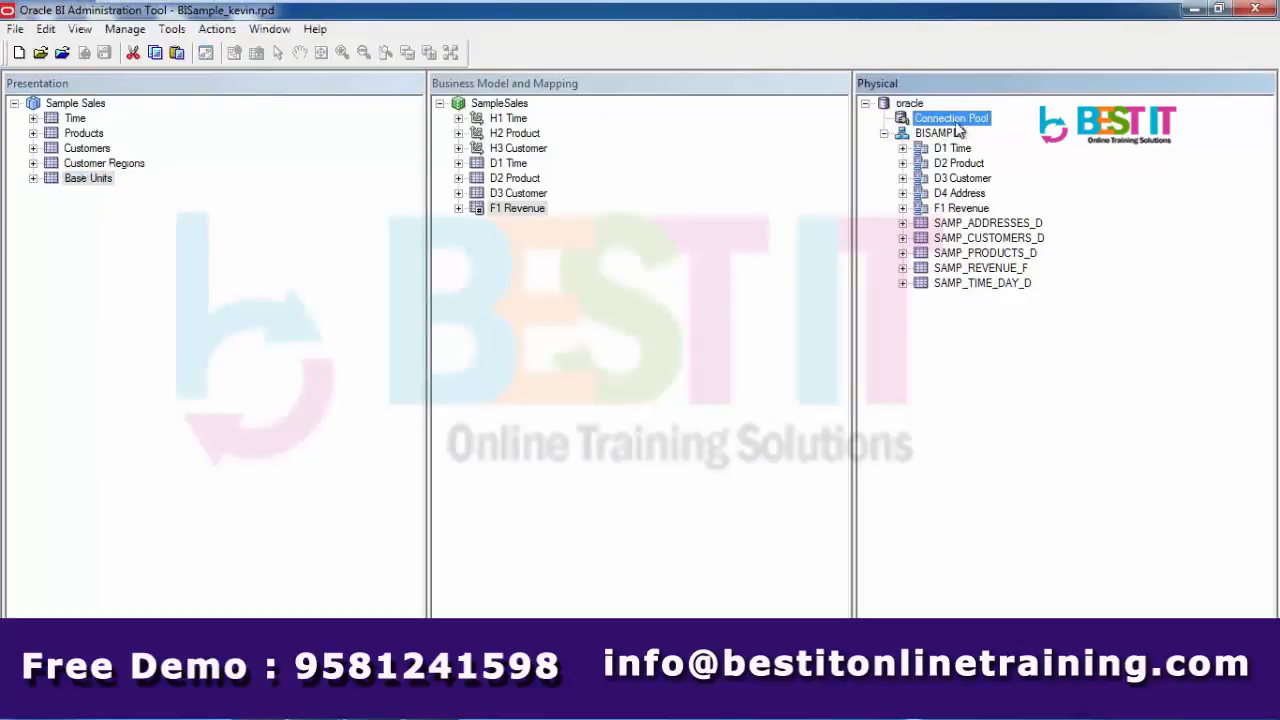
right_click(955, 124)
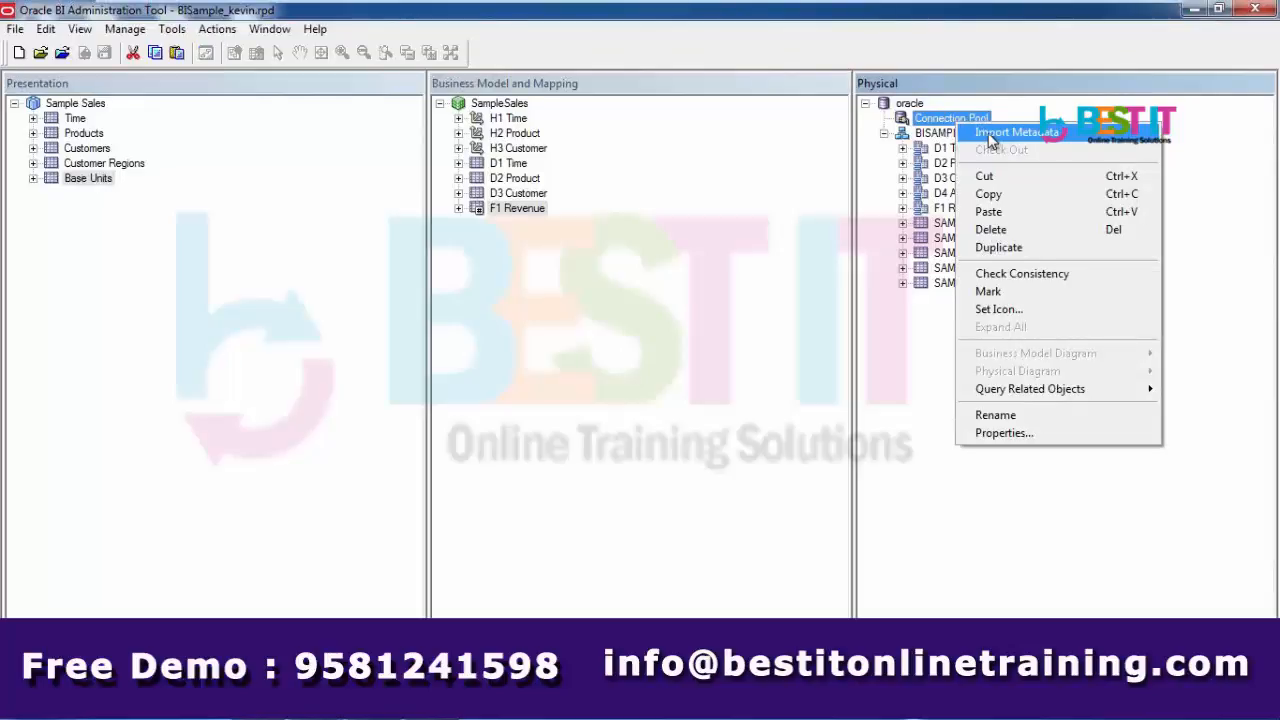
left_click(596, 24)
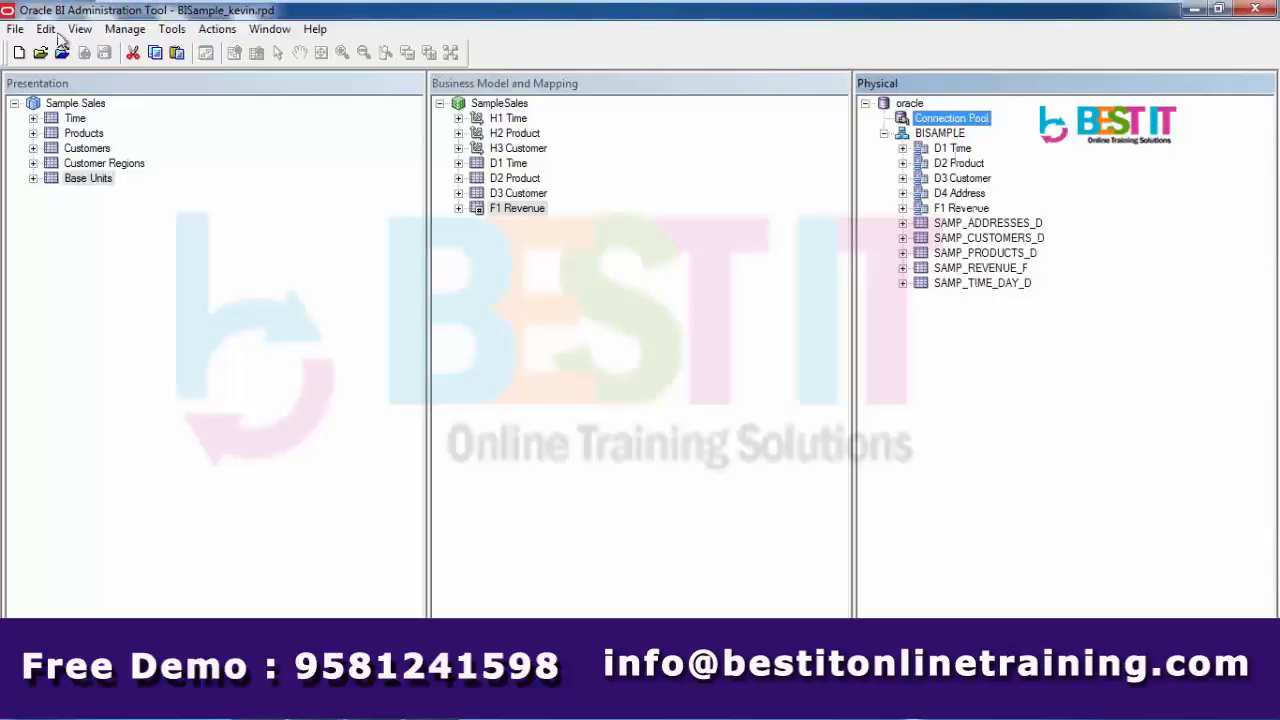
left_click(15, 29)
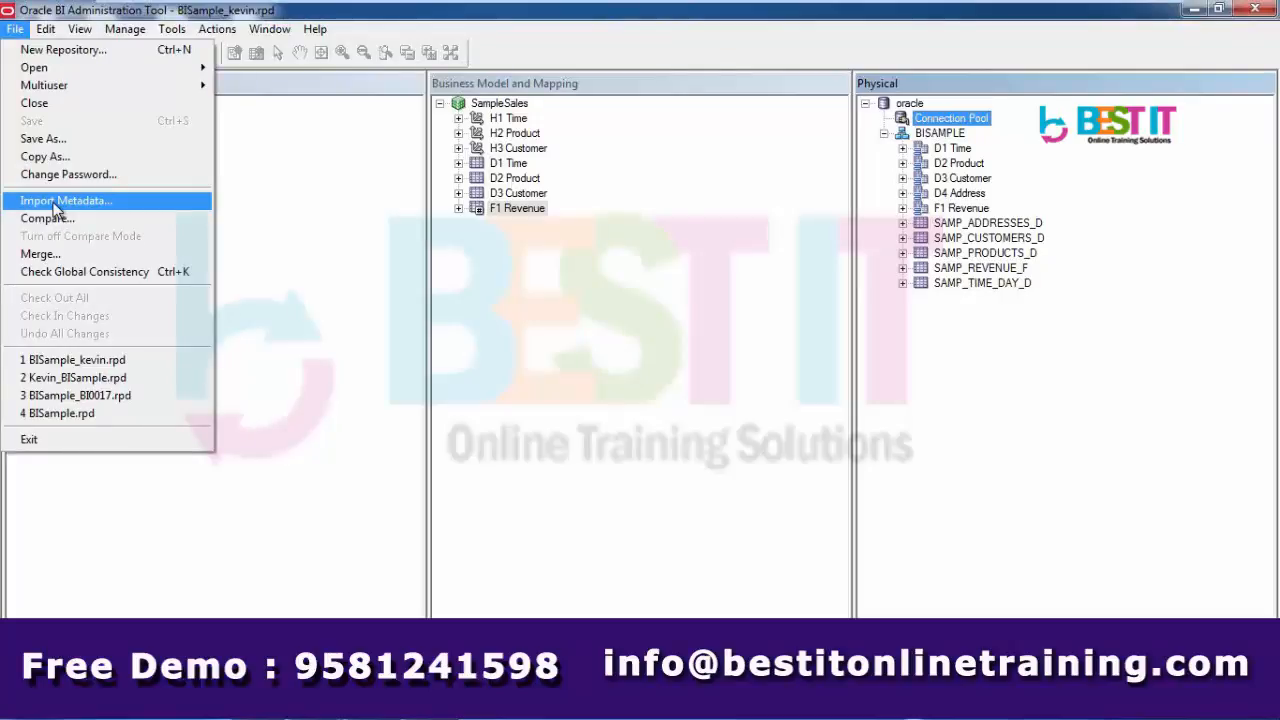
- Start renaming the Connection Pool, cancel without changes, and switch to the Paint notes
left_click(937, 121)
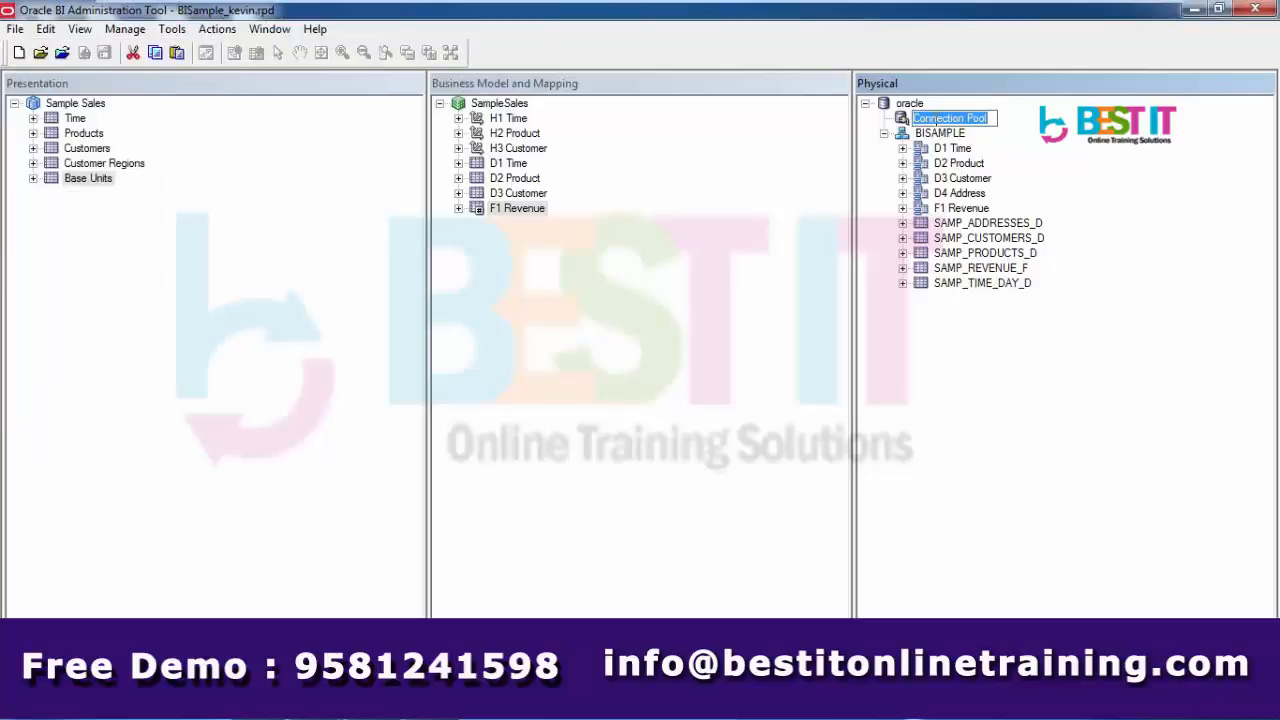
left_click(977, 336)
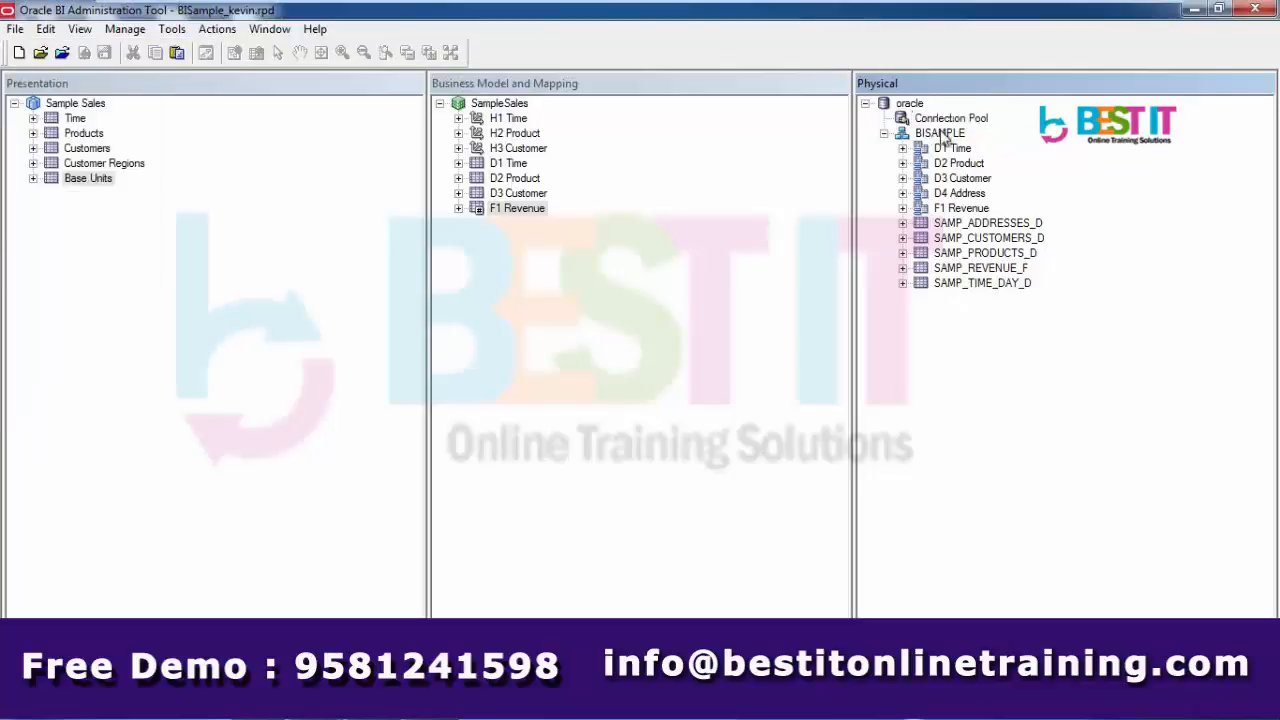
right_click(946, 124)
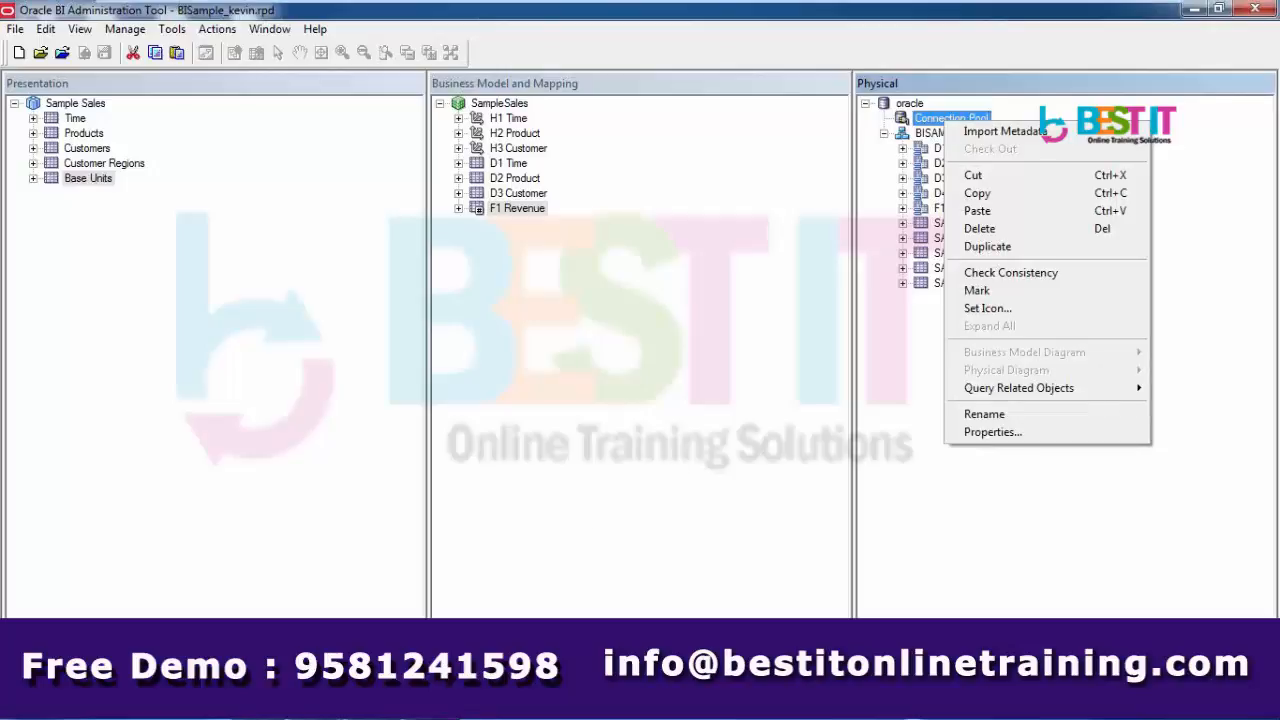
key("alt+Tab")
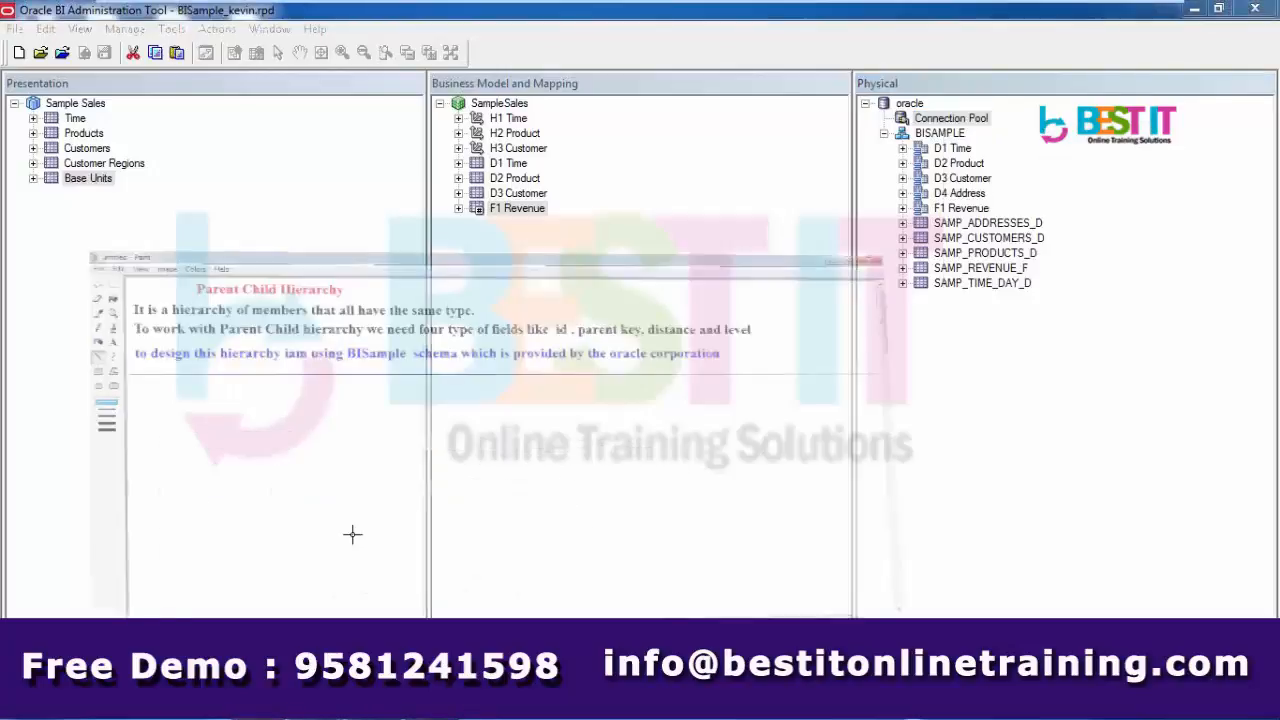
- Add a text box below the divider and type the first step, '1) Create a RPD'
left_click(37, 148)
left_click_drag(71, 215, 612, 380)
left_click_drag(775, 413, 787, 433)
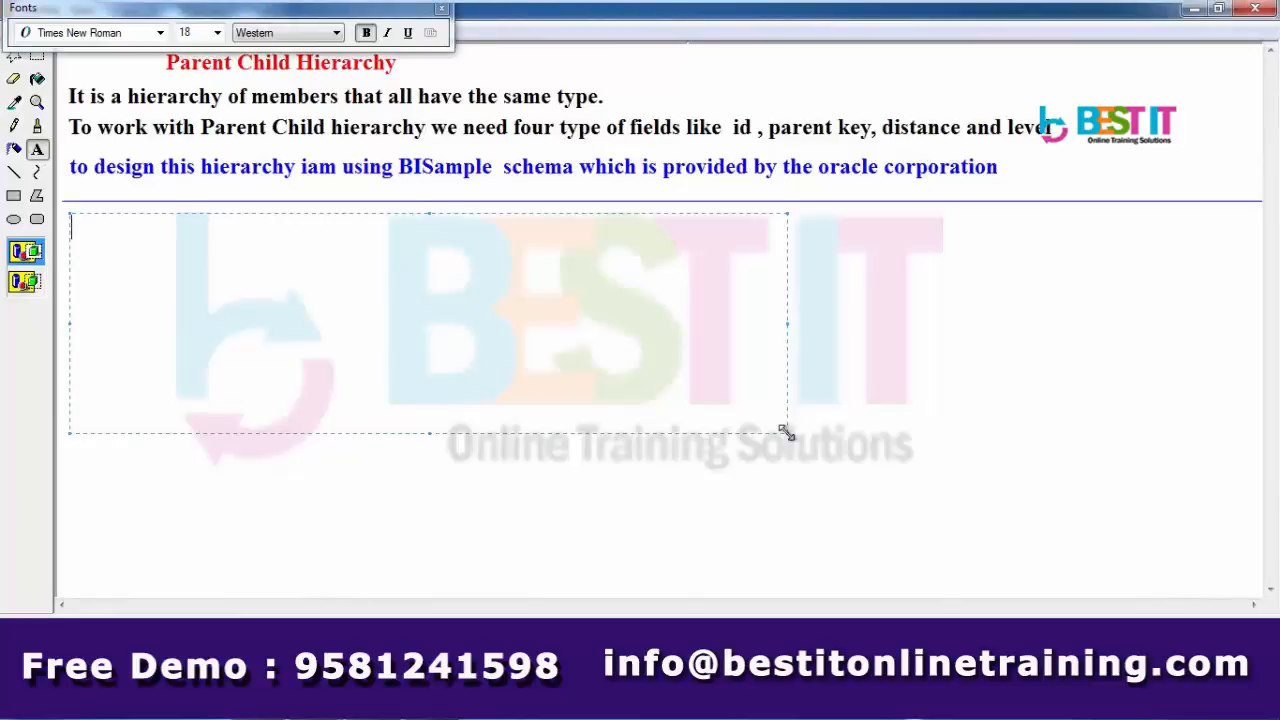
type("reate")
key("BackSpace")
key("BackSpace")
key("BackSpace")
key("BackSpace")
key("BackSpace")
type("1) Create a ")
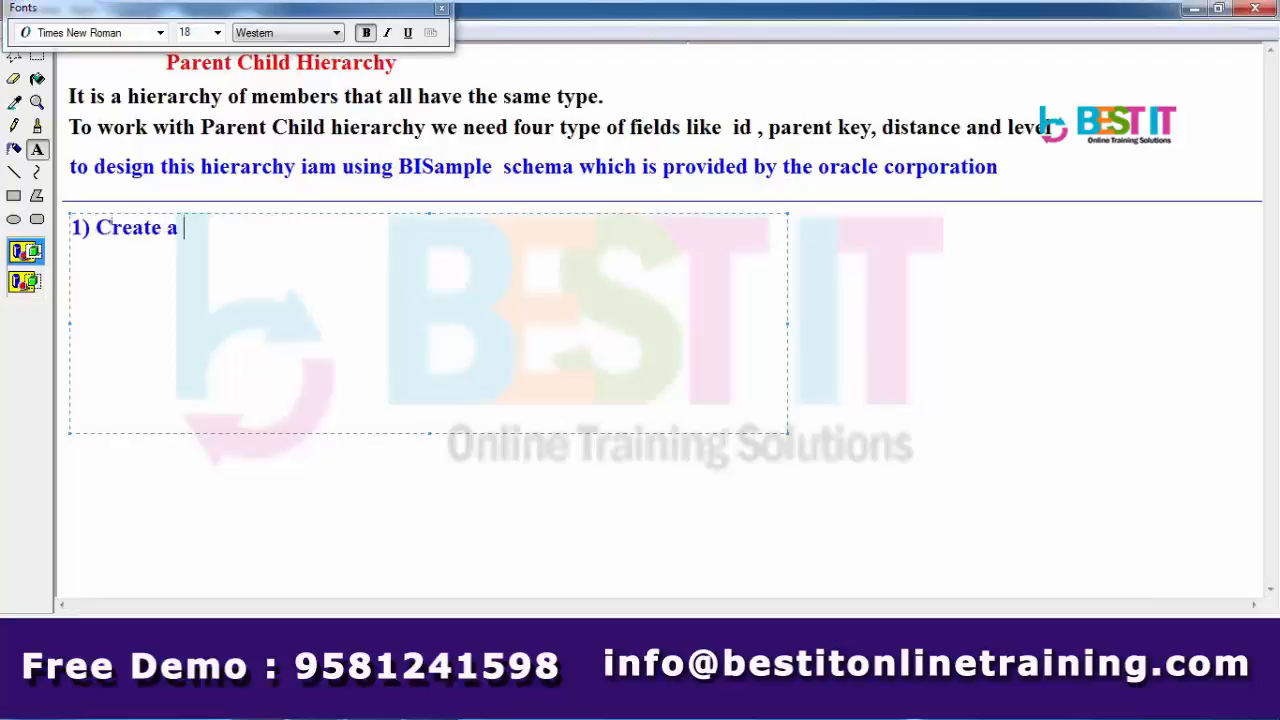
type("RPD")
key("Return")
- Add '2) import metadata', '3) Create aliases', '4) Create joins' and begin item '5)'
type("2) import")
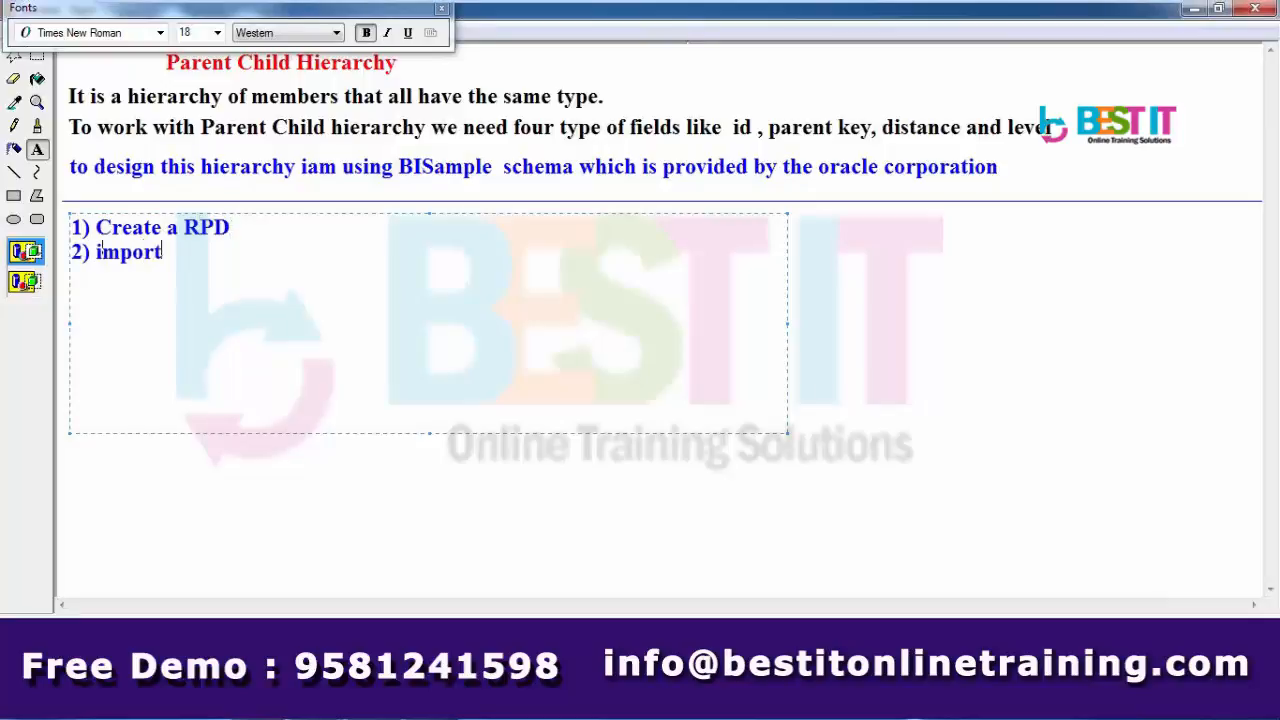
type(" metadata")
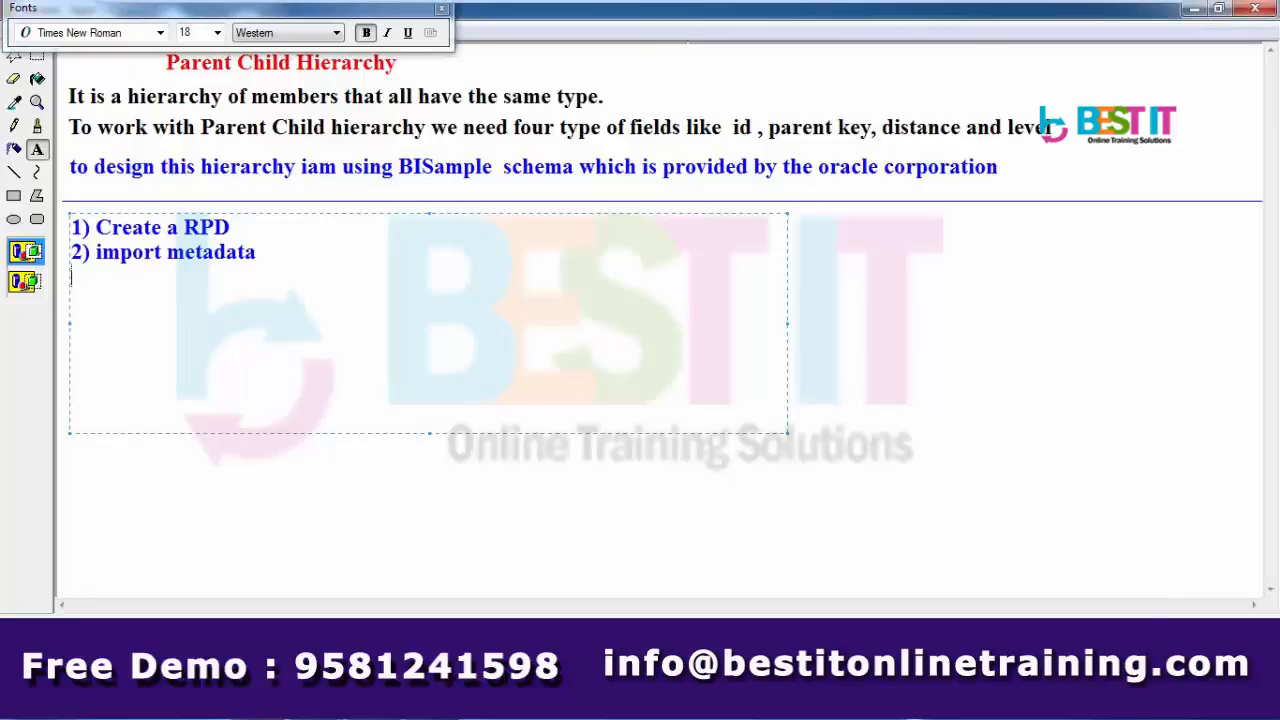
type("3) C")
key("BackSpace")
type("Crea")
type("te")
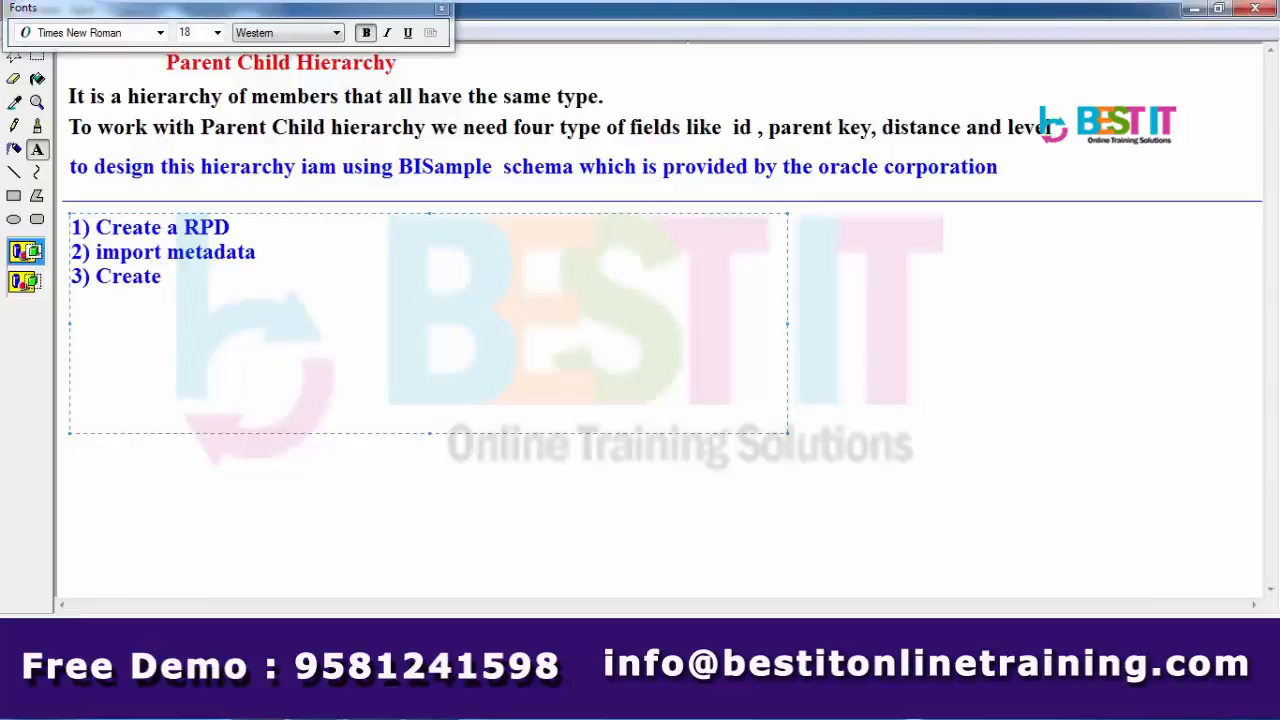
type(" aliases")
key("Return")
type("4) Create joins")
key("Return")
type("5)")
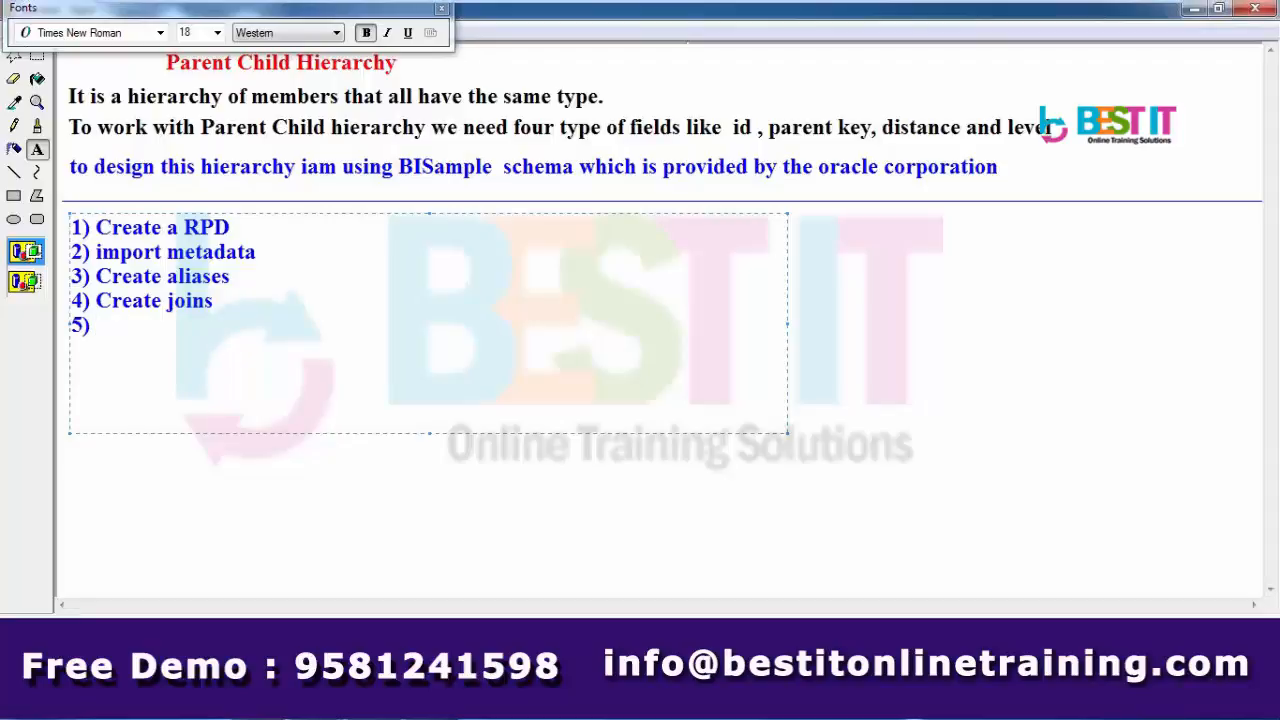
- Finish the list: logical tables and columns, parent child hierarchy, parent child settings, presentation layer objects
type("Create logi")
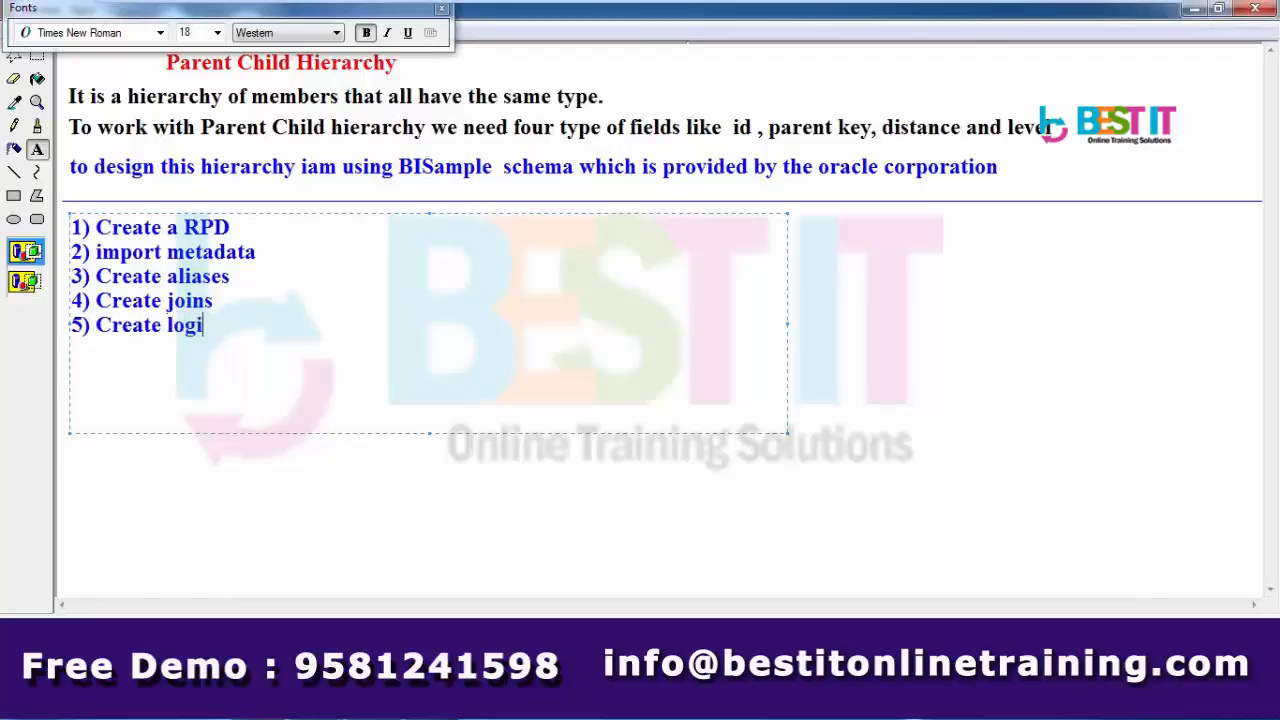
type("cal table")
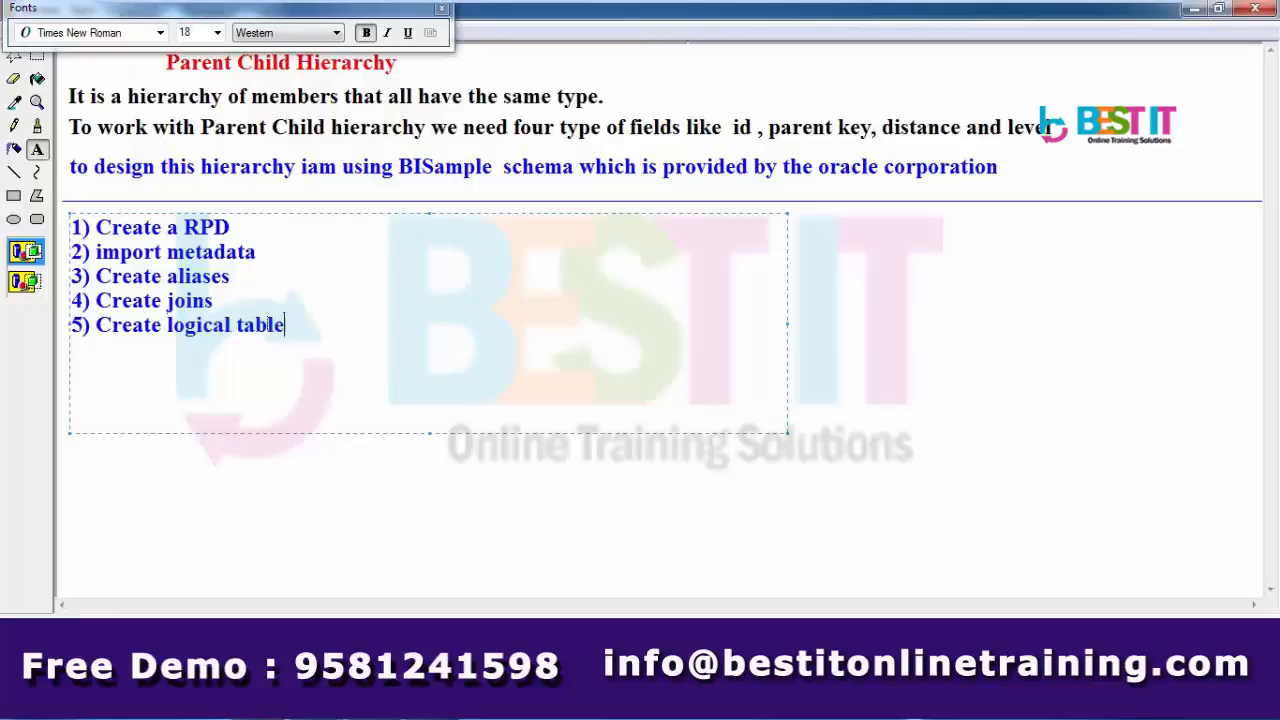
type(" and logical columns")
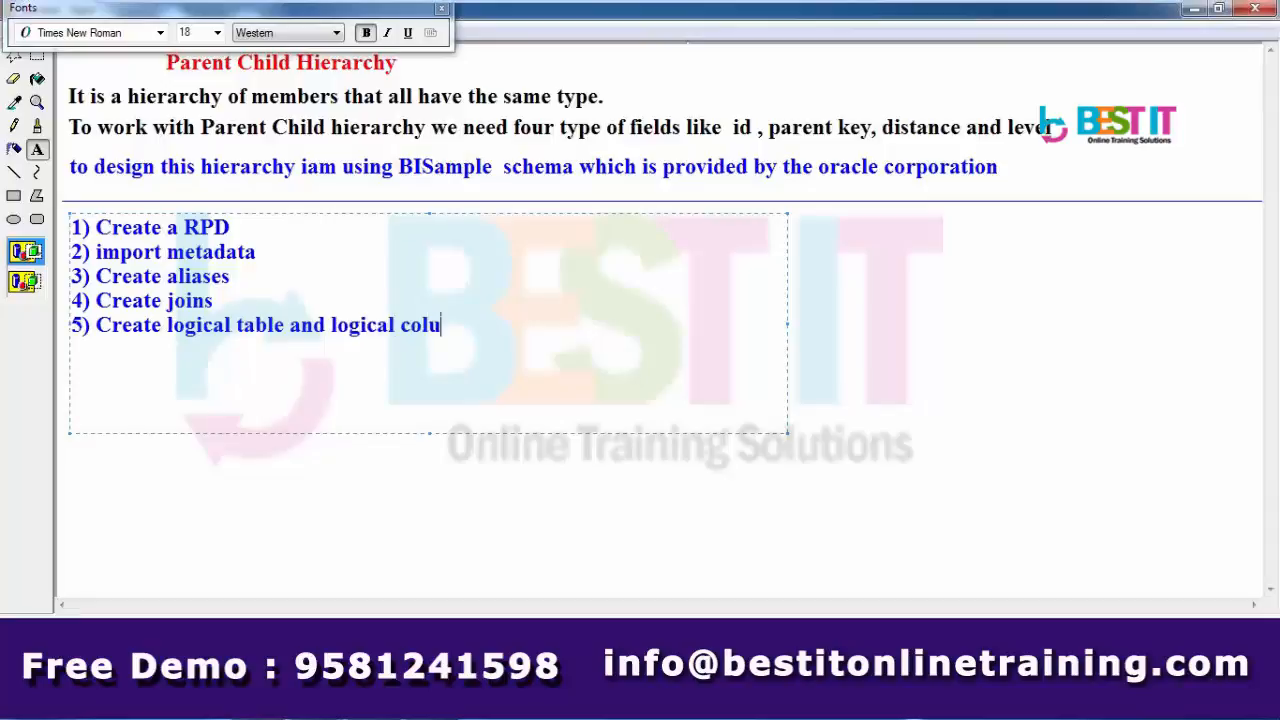
key("Return")
type("6) create parent child hierar")
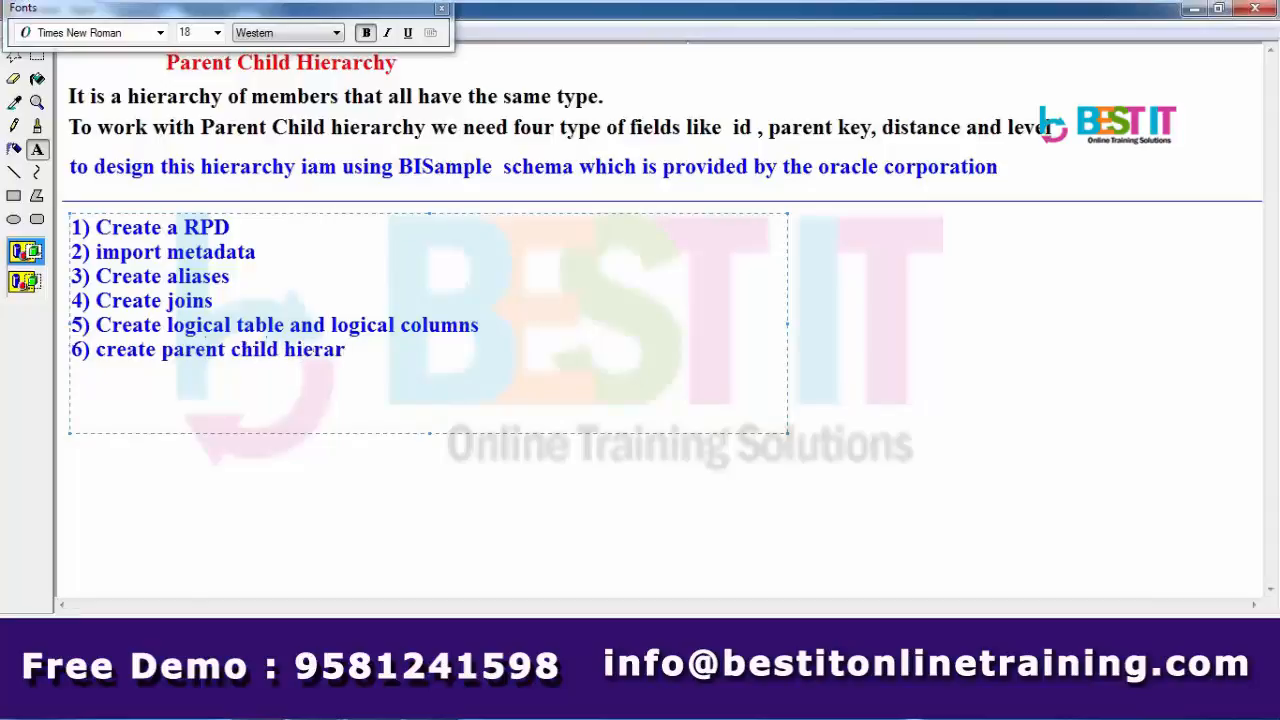
type("chy")
key("Return")
type("7) definn")
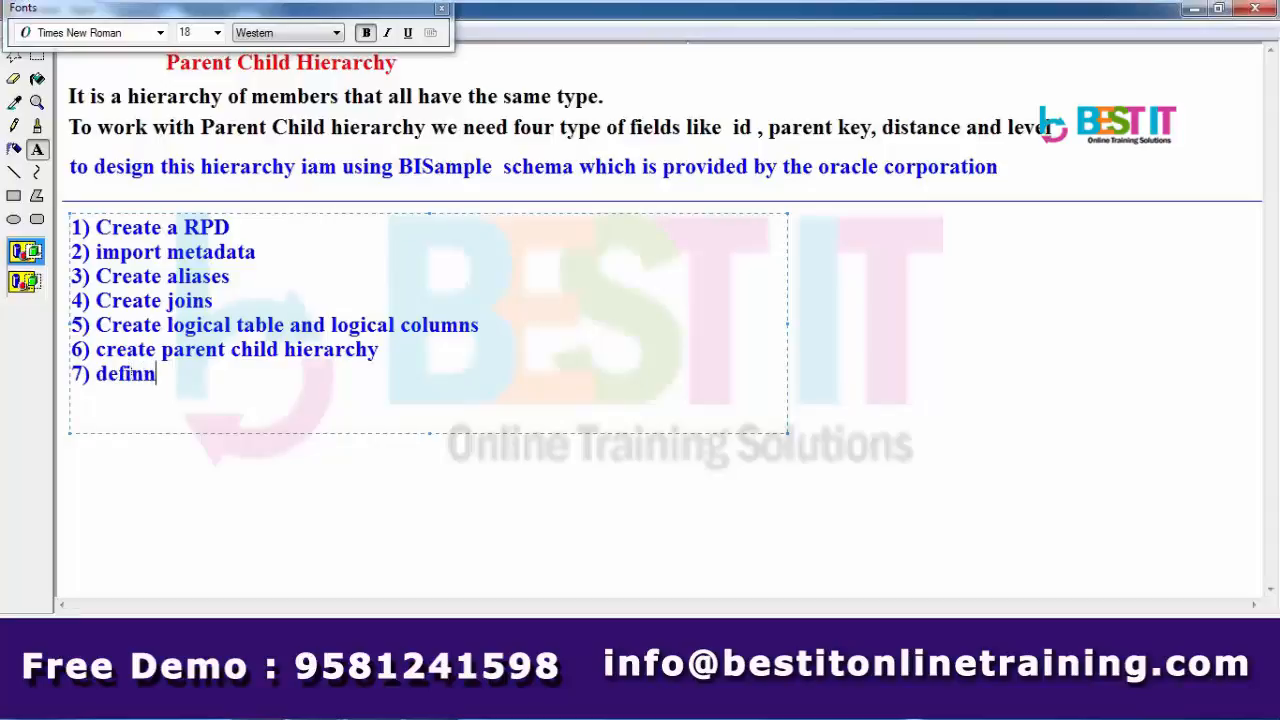
key("BackSpace")
type("e parent ch")
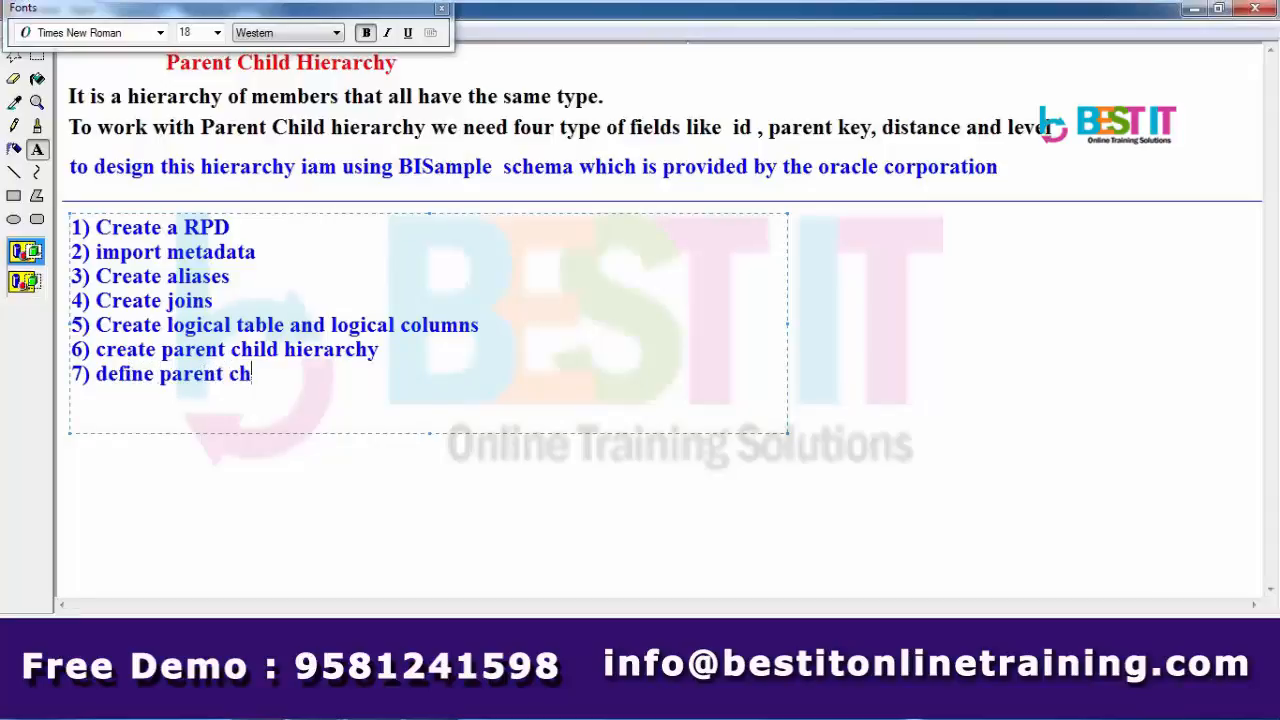
type("ild sett")
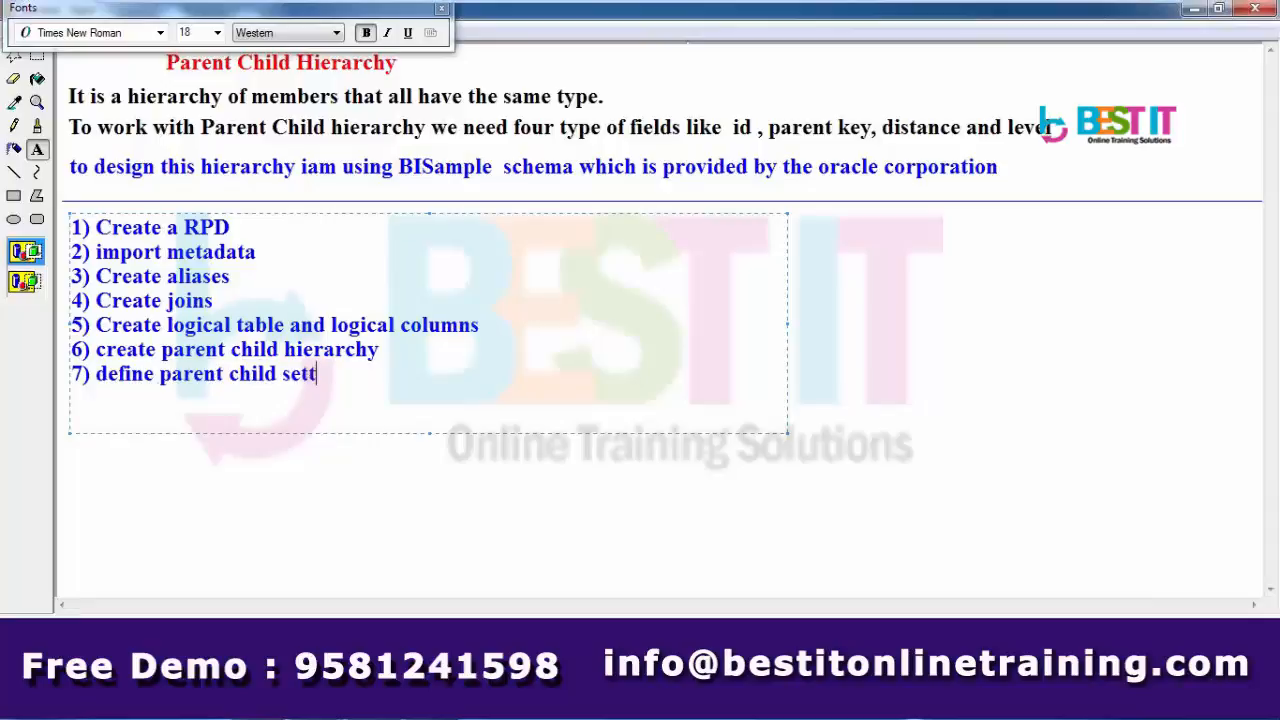
type("ings")
key("Return")
type("8)")
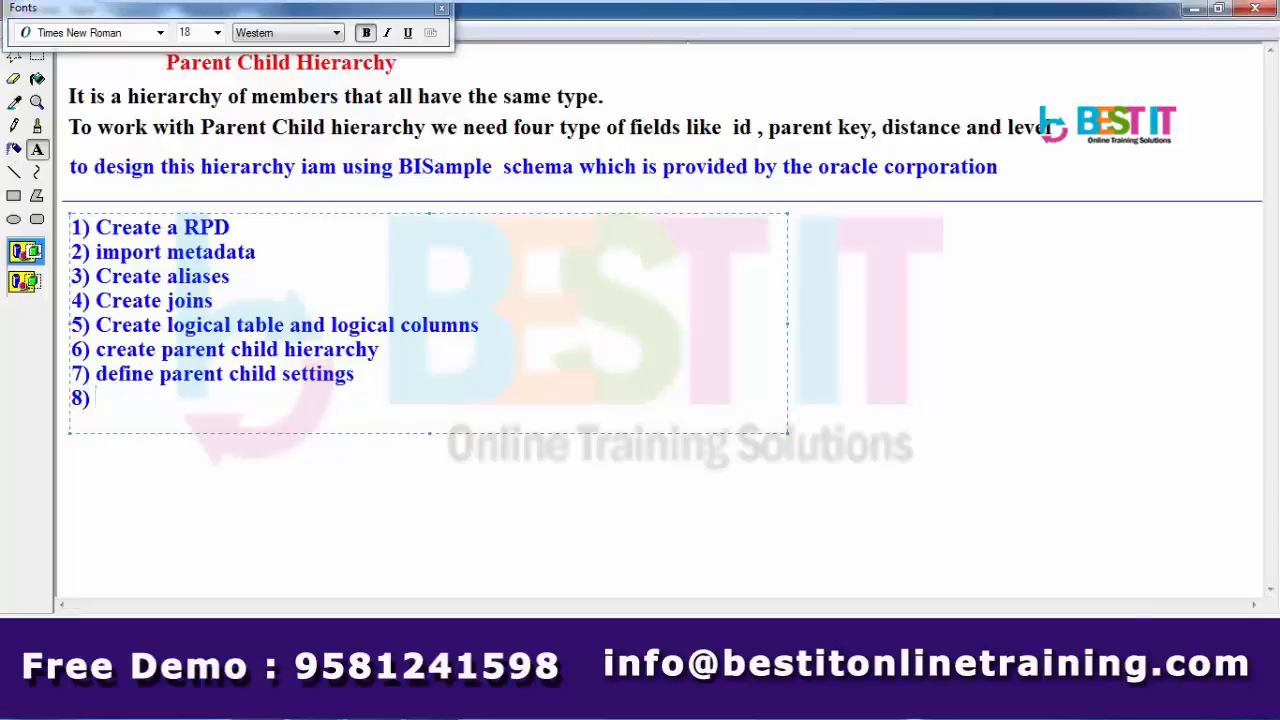
type("Create prsentation Layer objects.")
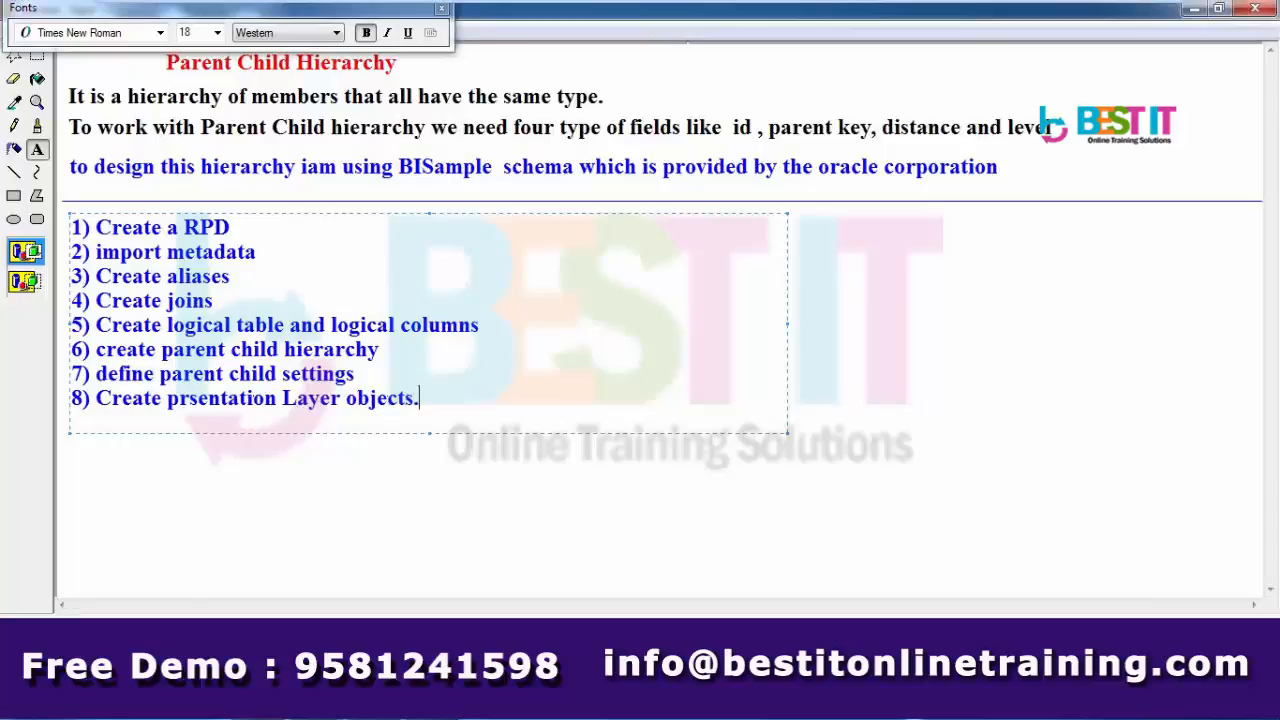
- Commit the text and draw a horizontal line beneath the step list
left_click(249, 503)
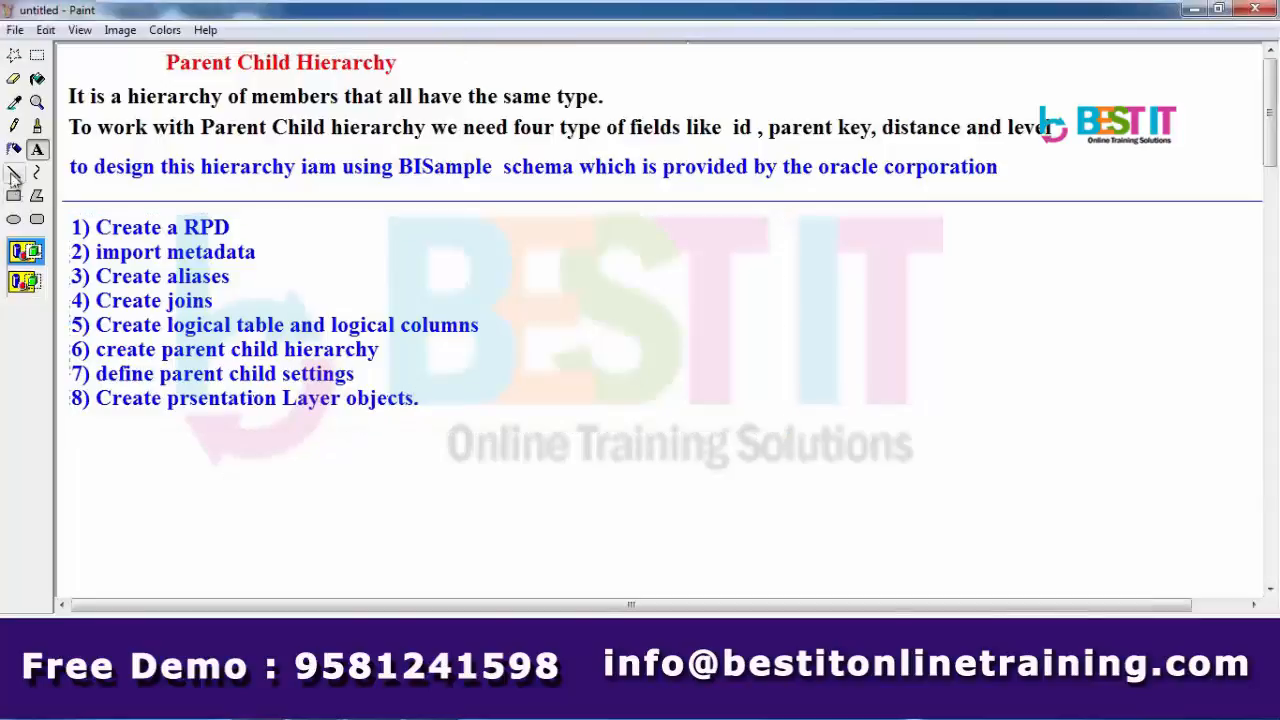
left_click(14, 172)
mouse_move(59, 418)
left_mouse_down()
mouse_move(714, 446)
mouse_move(1103, 434)
mouse_move(1240, 411)
mouse_move(1256, 425)
left_mouse_up()
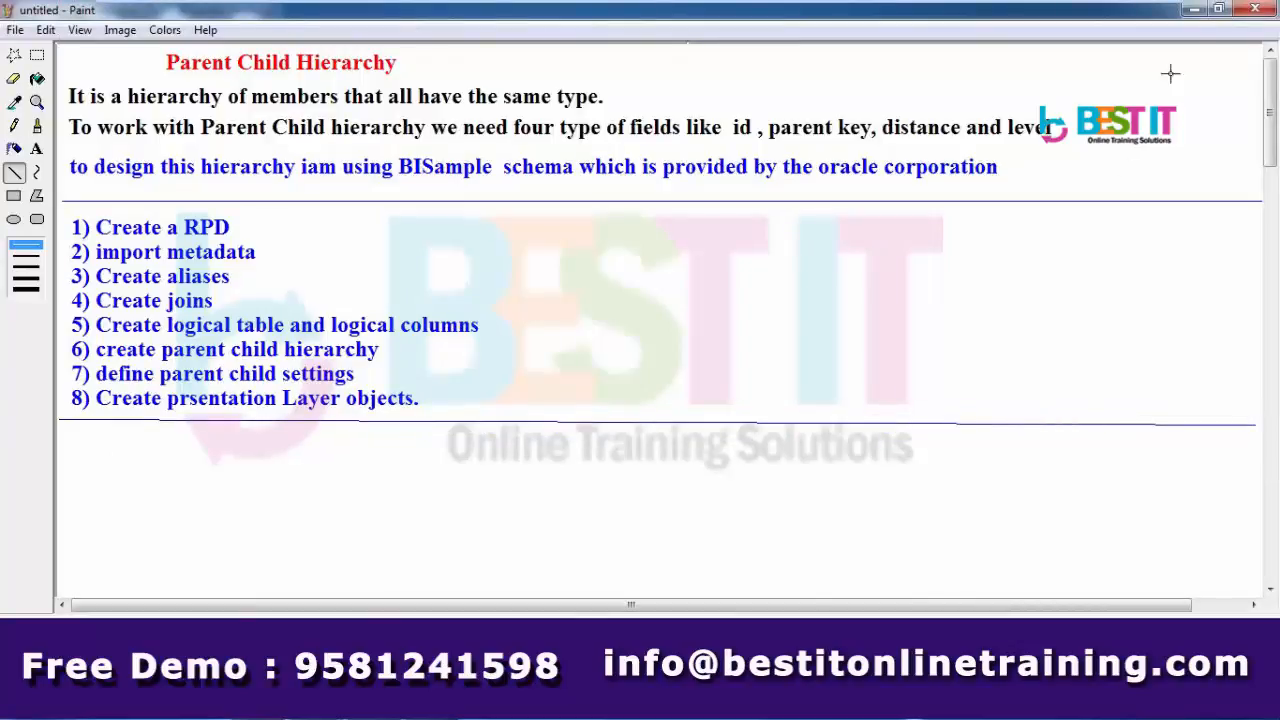
- Import SAMP_EMPL_D_VH, SAMP_EMPL_PARENT_CHILD_MAP and SAMP_EMPL_POSTN_D from BISAMPLE via the Connection Pool's Import Metadata
left_click(1193, 12)
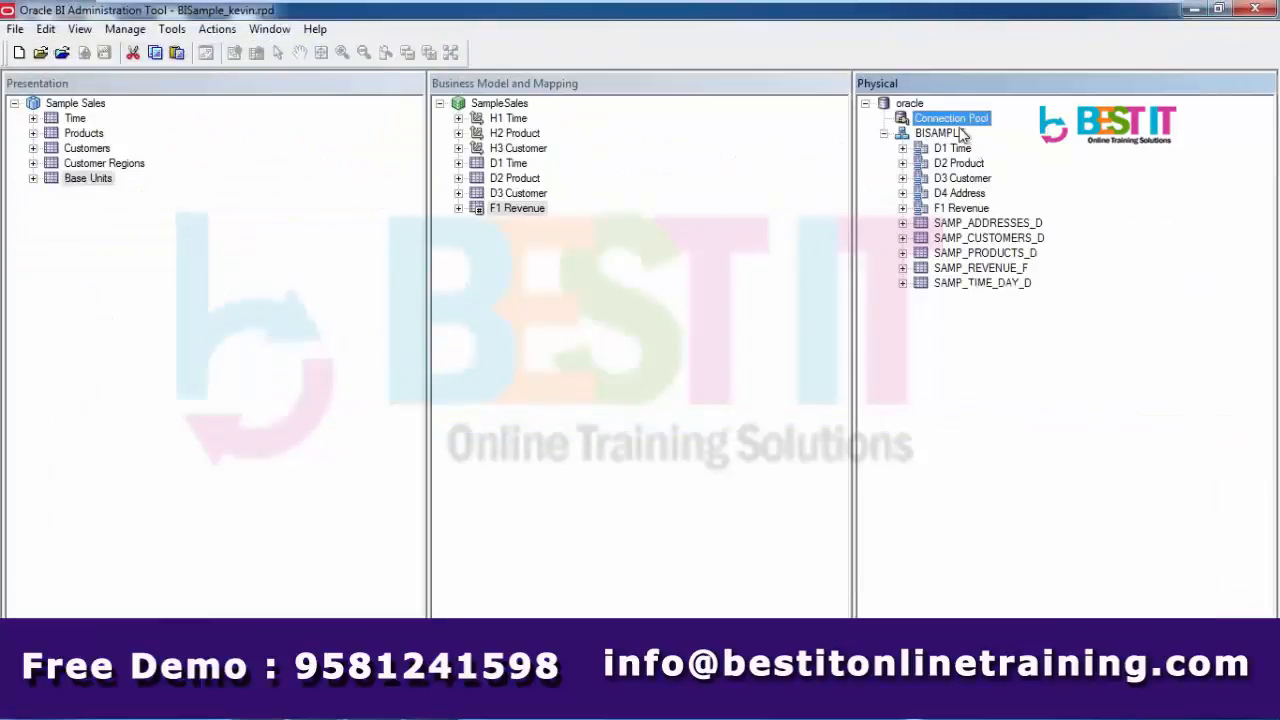
right_click(959, 124)
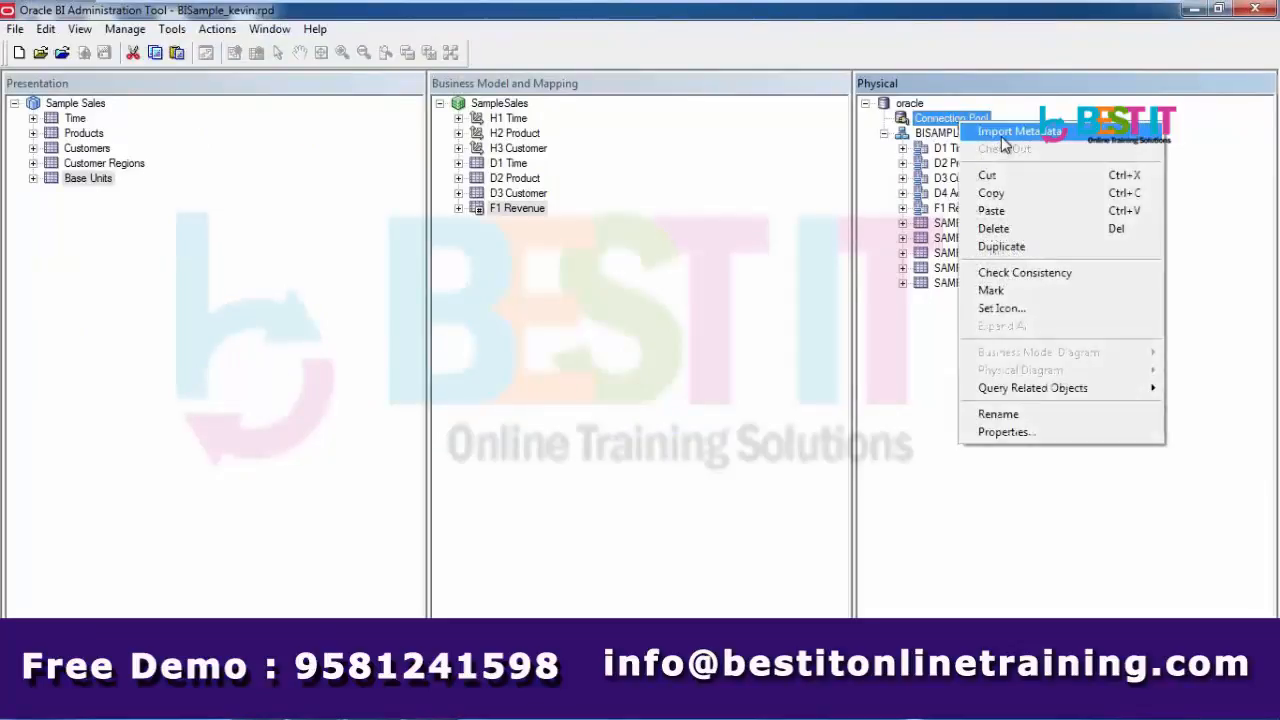
left_click(1001, 136)
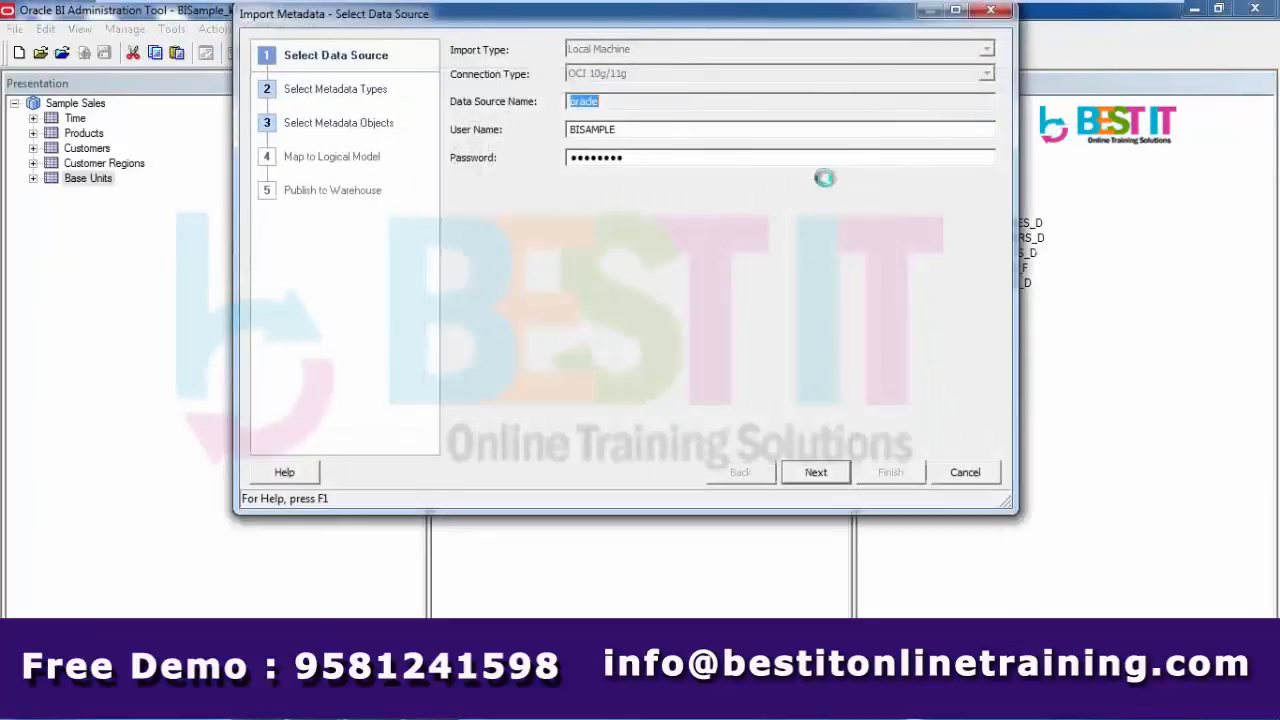
left_click(816, 472)
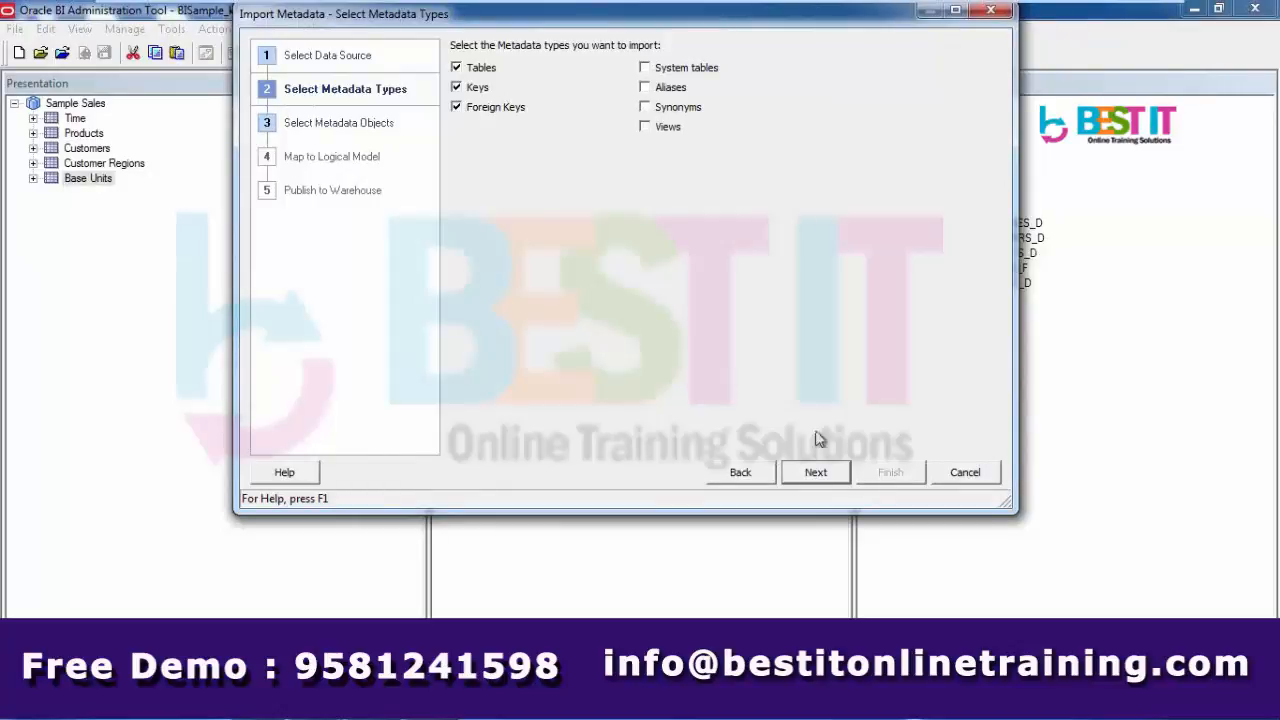
left_click(824, 473)
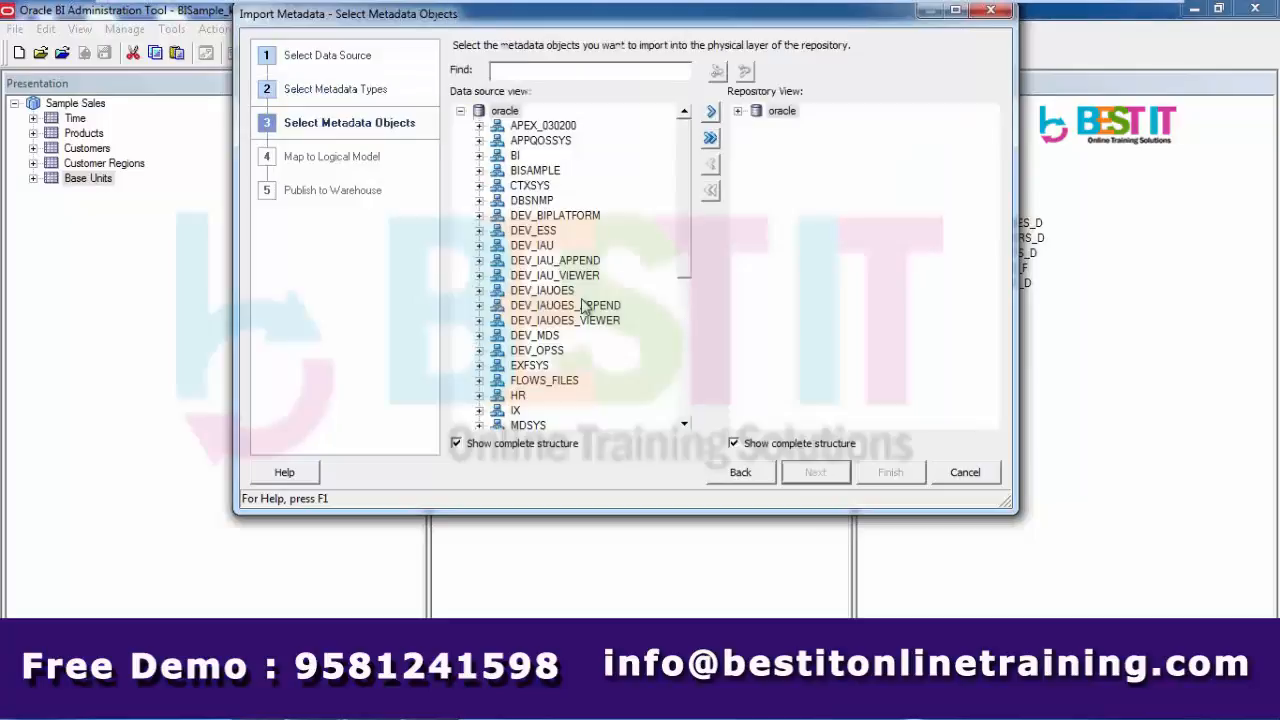
left_click(478, 171)
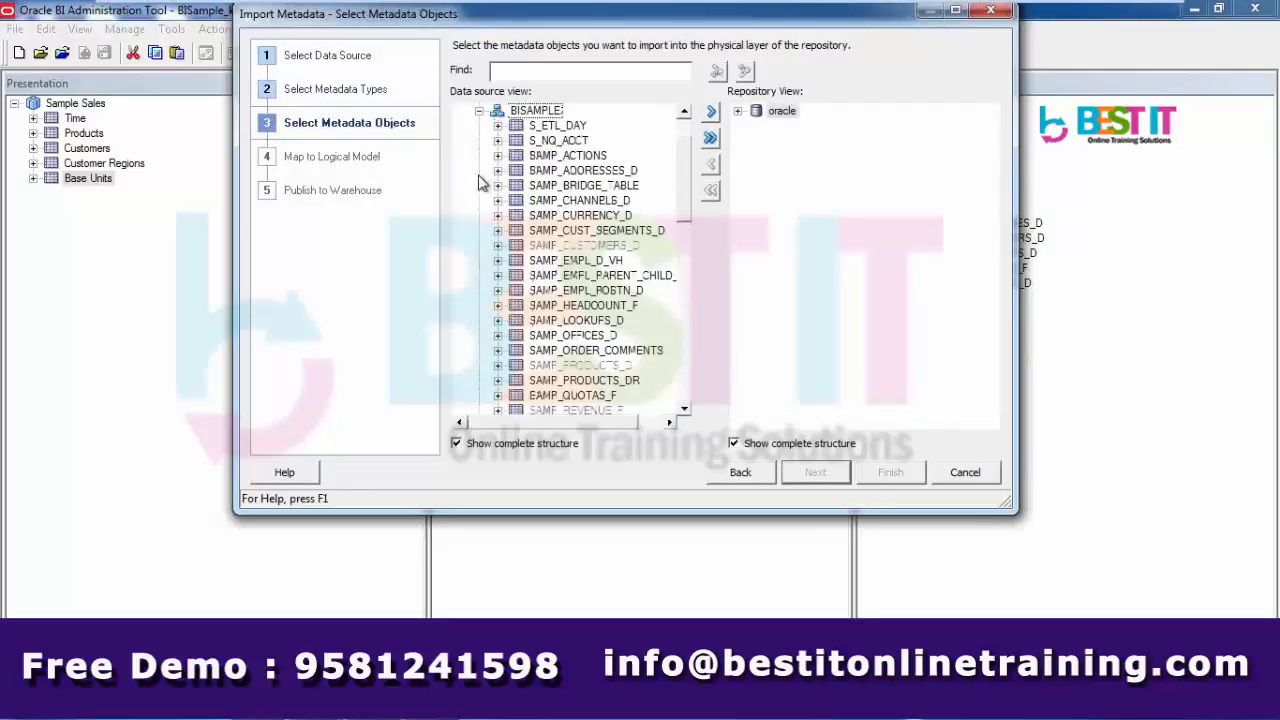
left_click(605, 263)
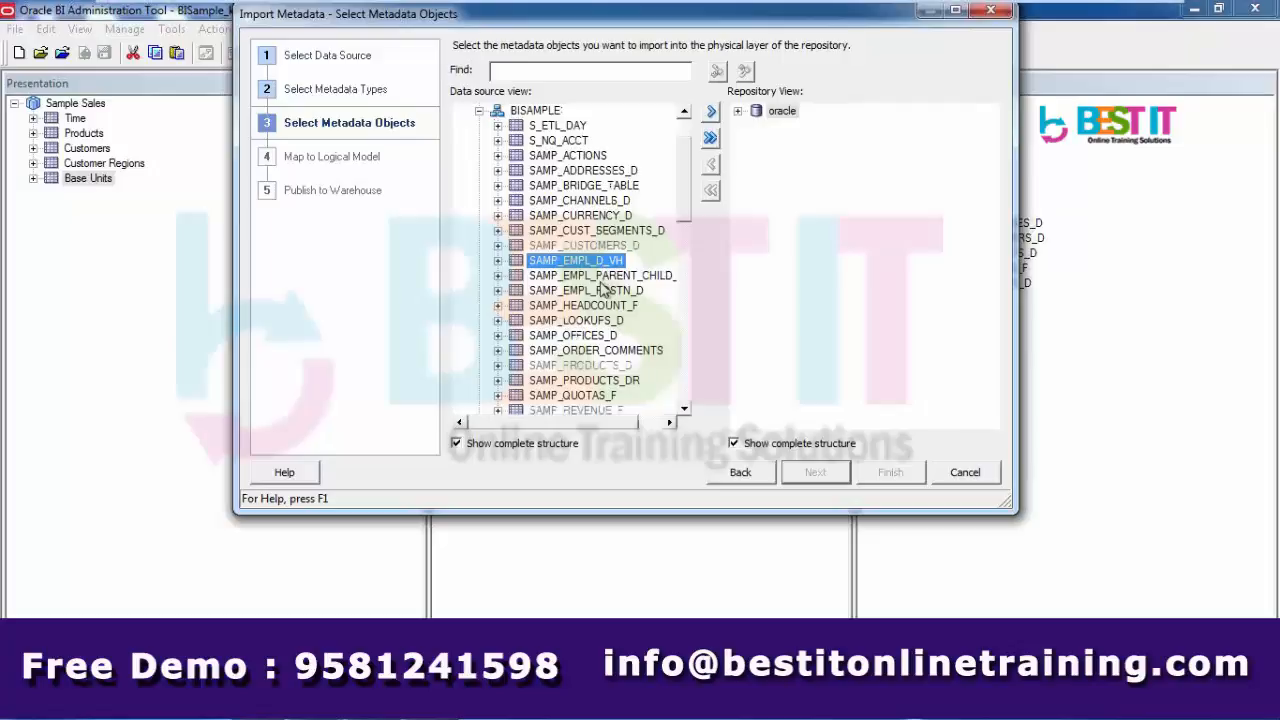
left_click(601, 280, "ctrl")
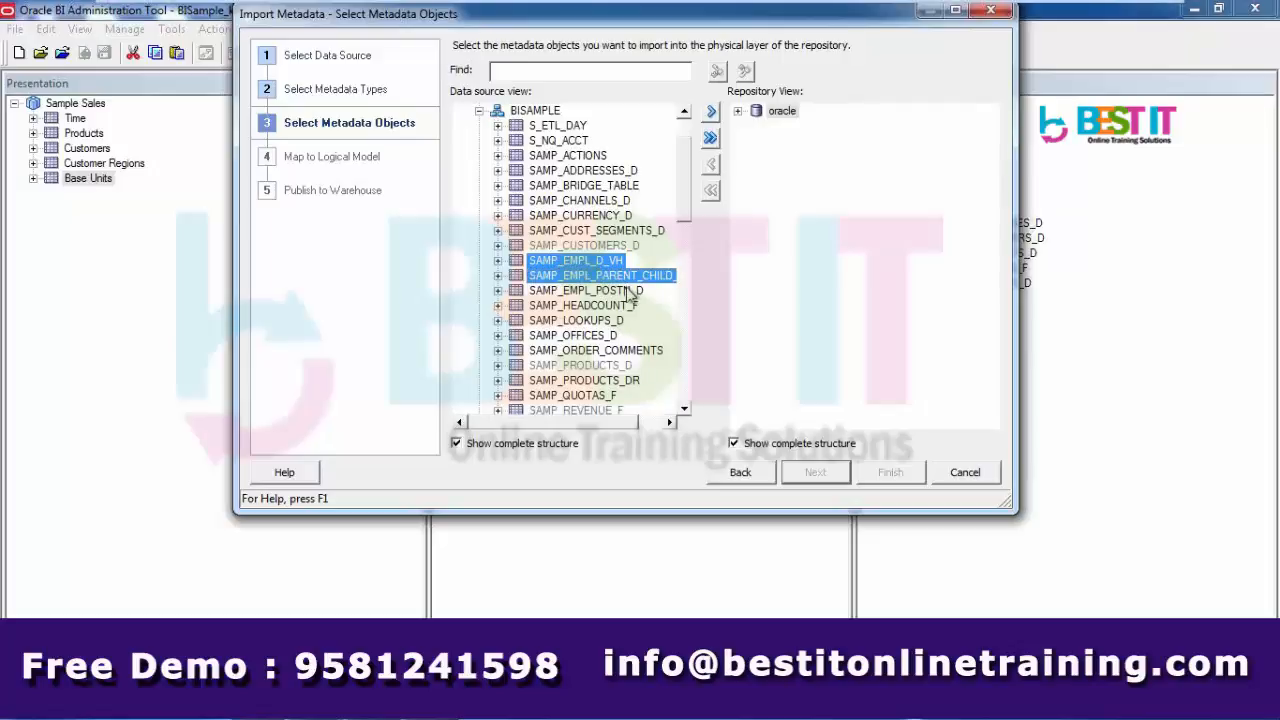
left_click(628, 290, "ctrl")
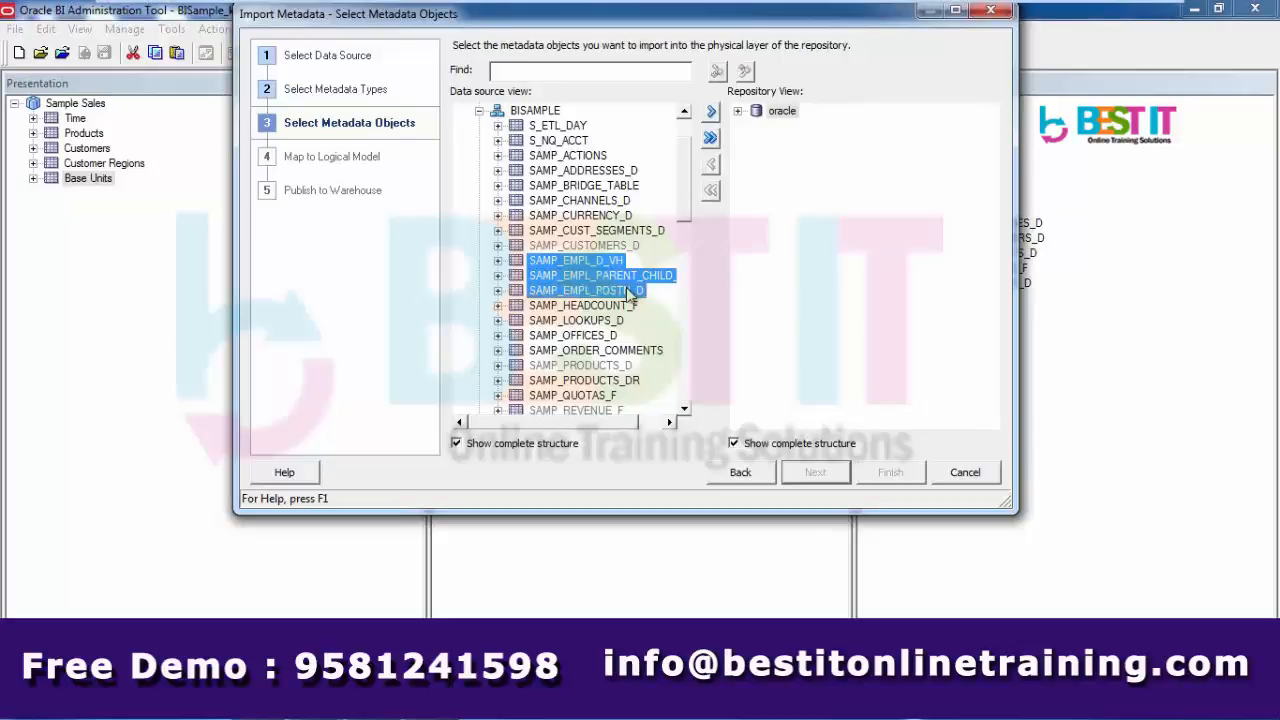
left_click(712, 112)
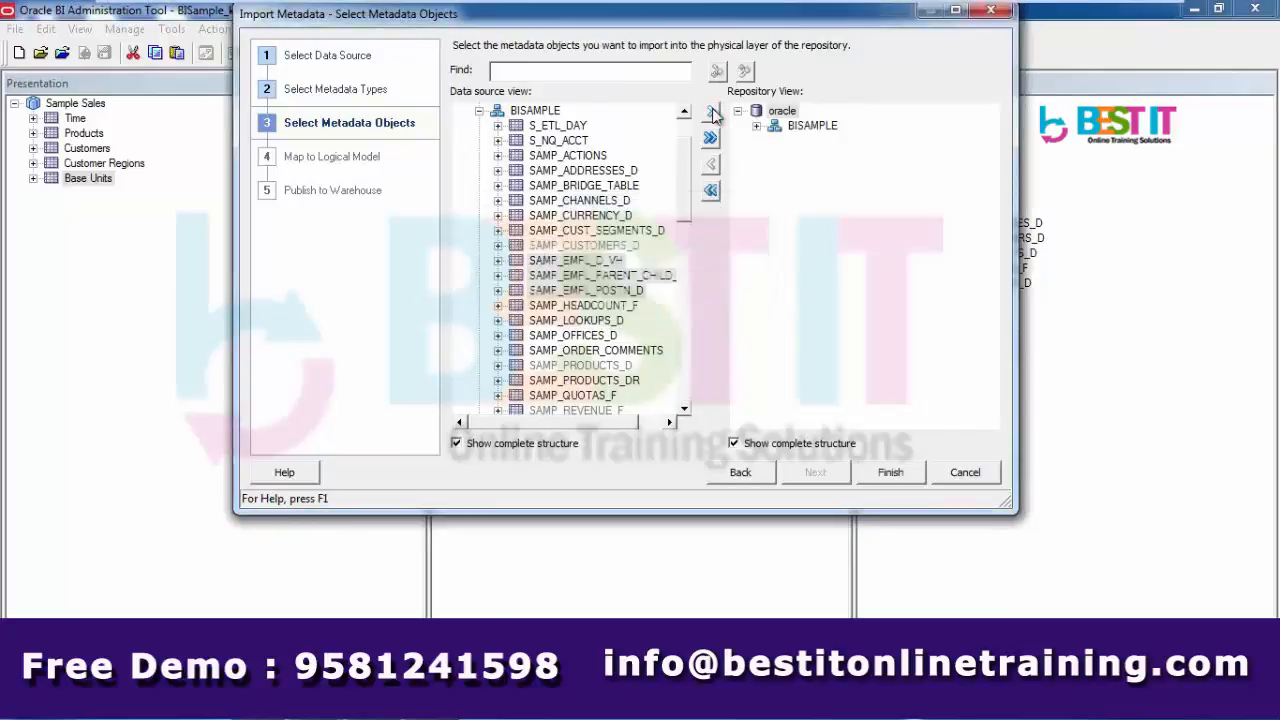
left_click(892, 474)
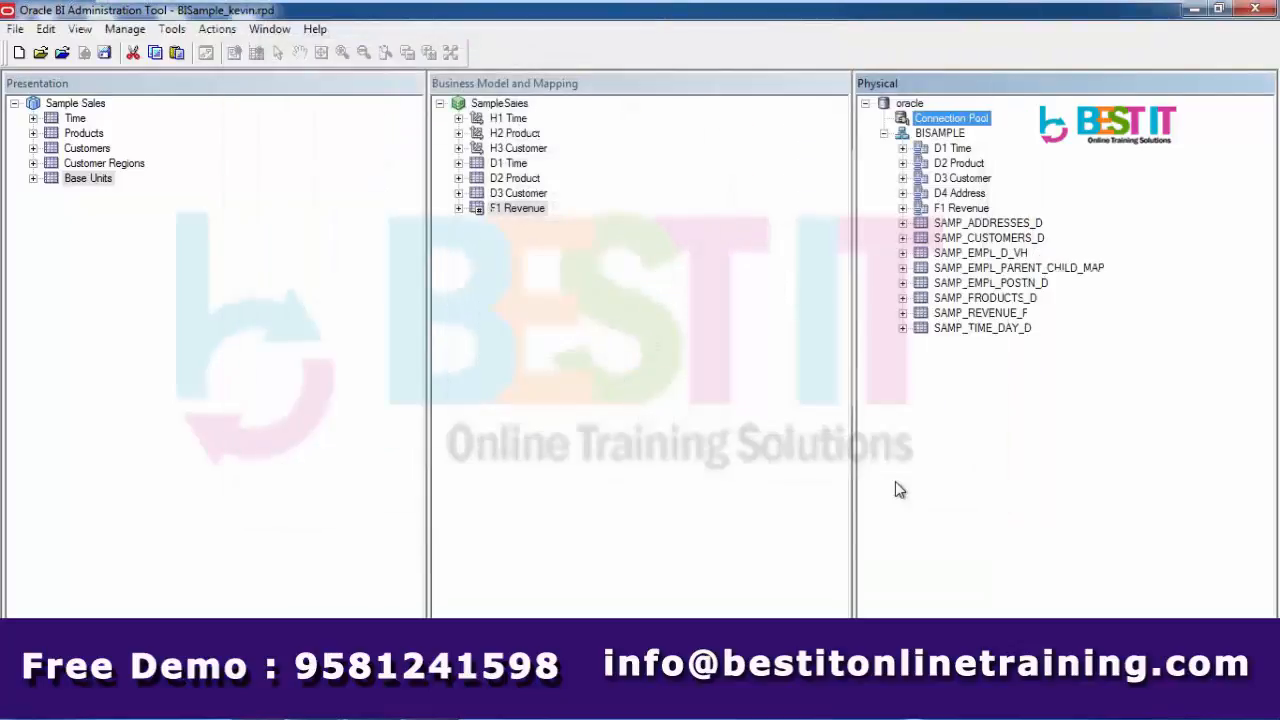
- Select every physical table from D1 Time downward and run Update Row Count on them
left_click(1012, 224)
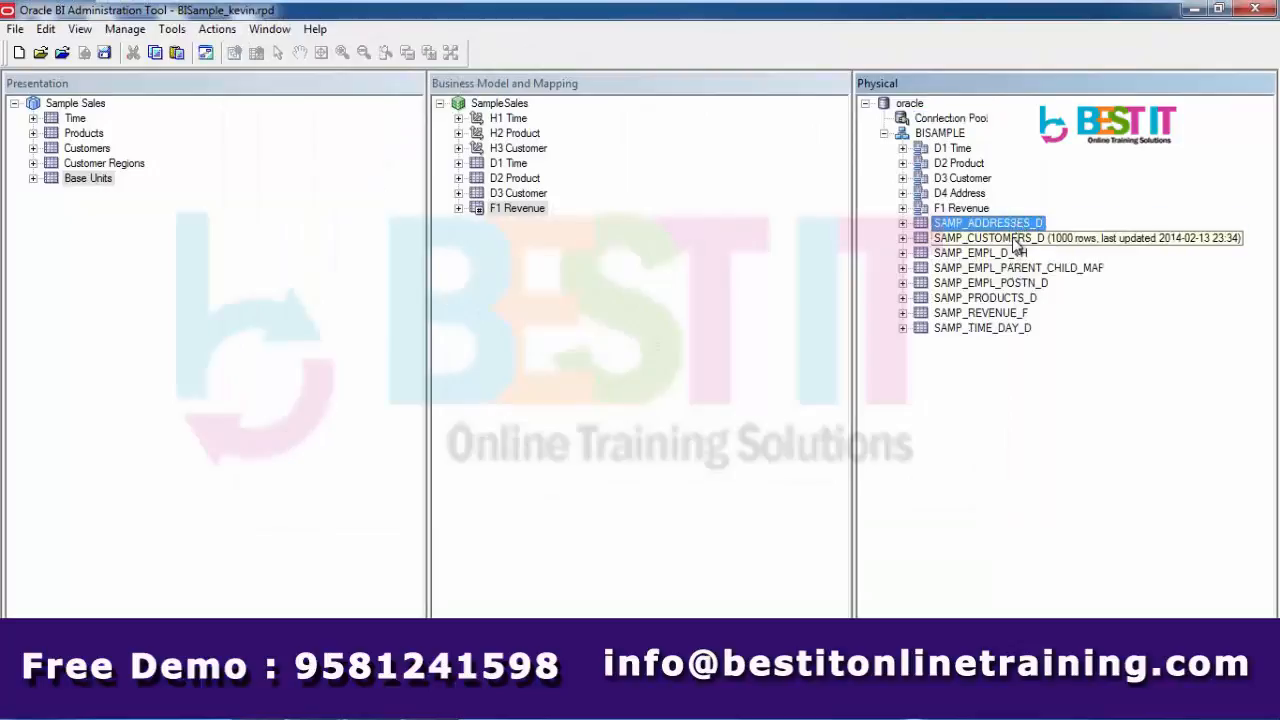
left_click(1016, 240)
left_click(1012, 255)
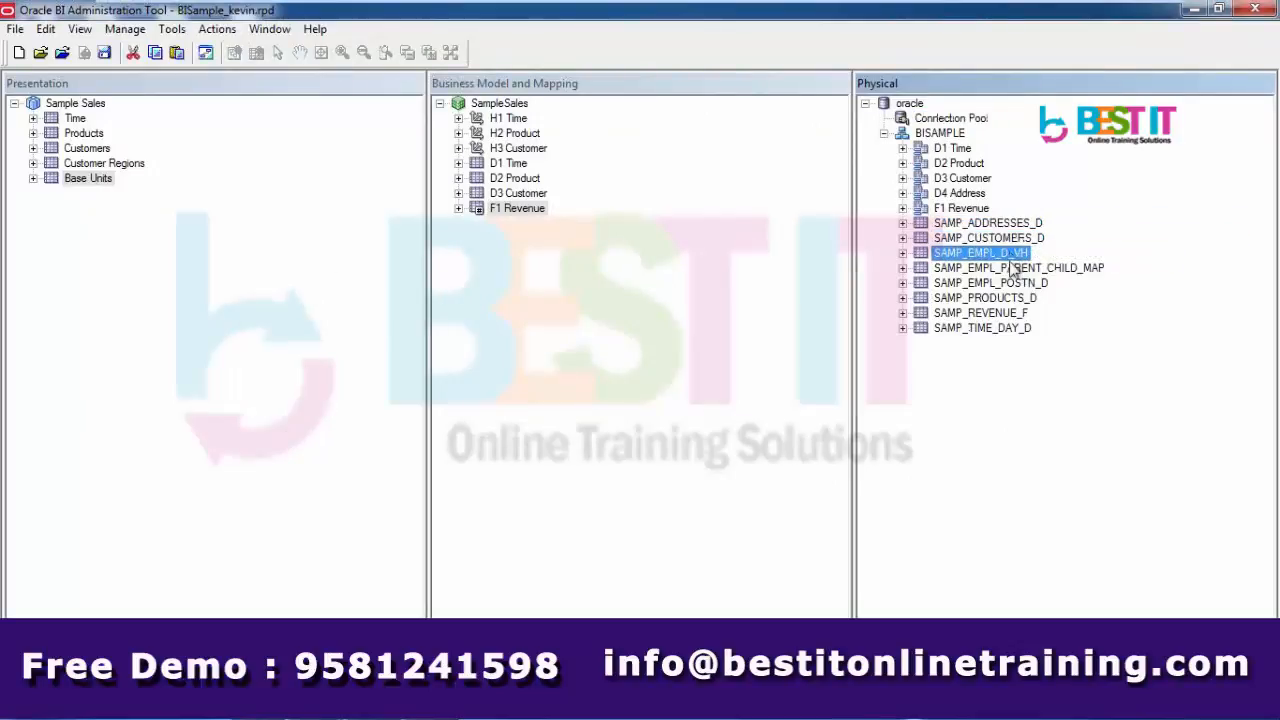
left_click(1012, 269, "ctrl")
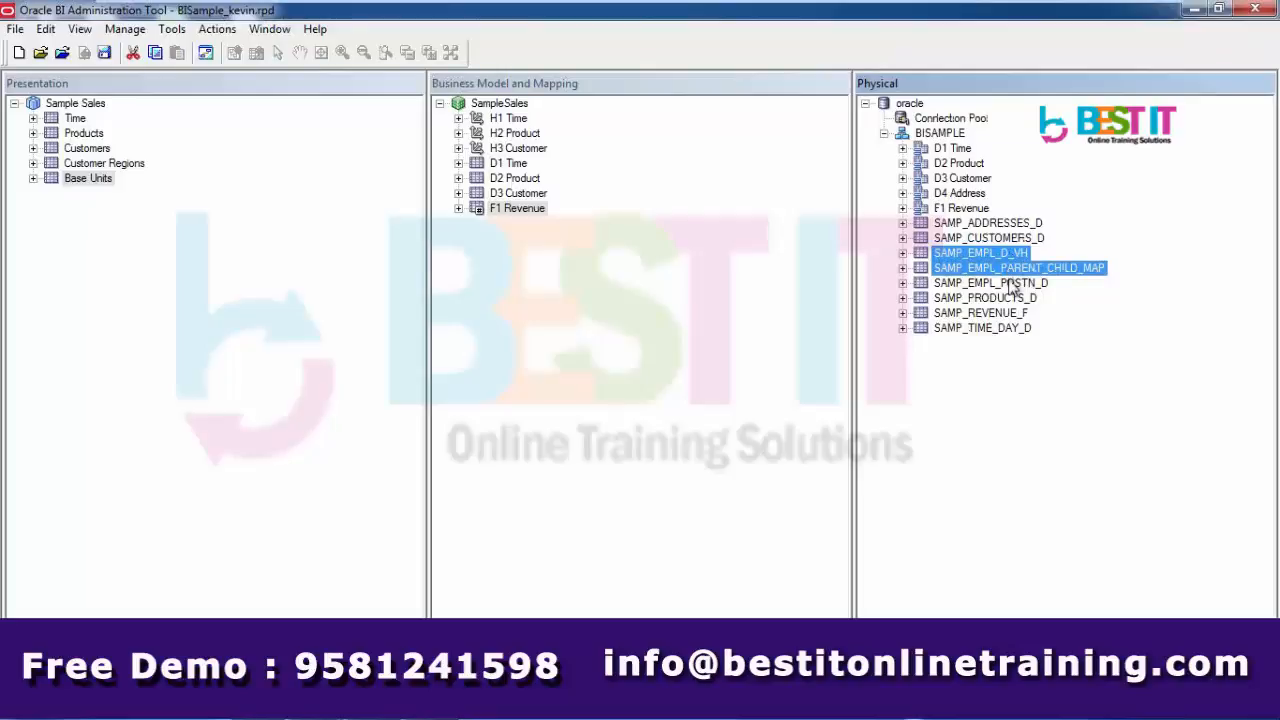
left_click(955, 149)
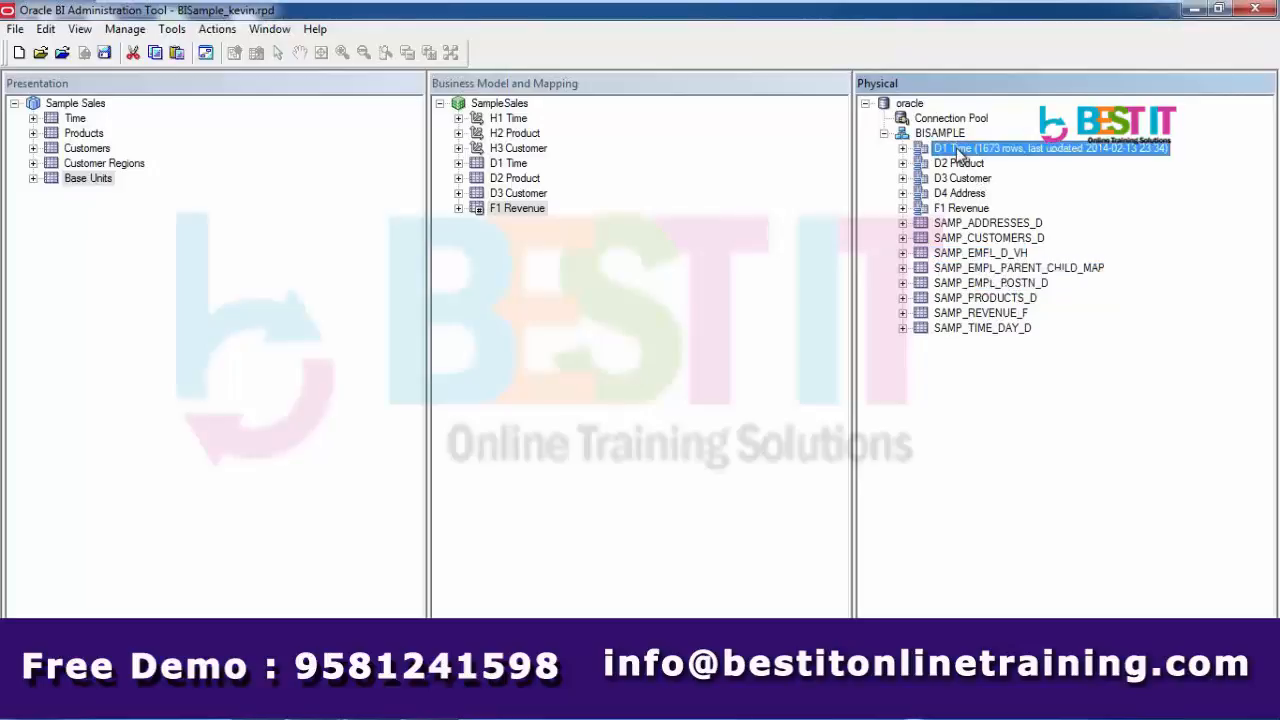
left_click(972, 329, "shift")
right_click(970, 334)
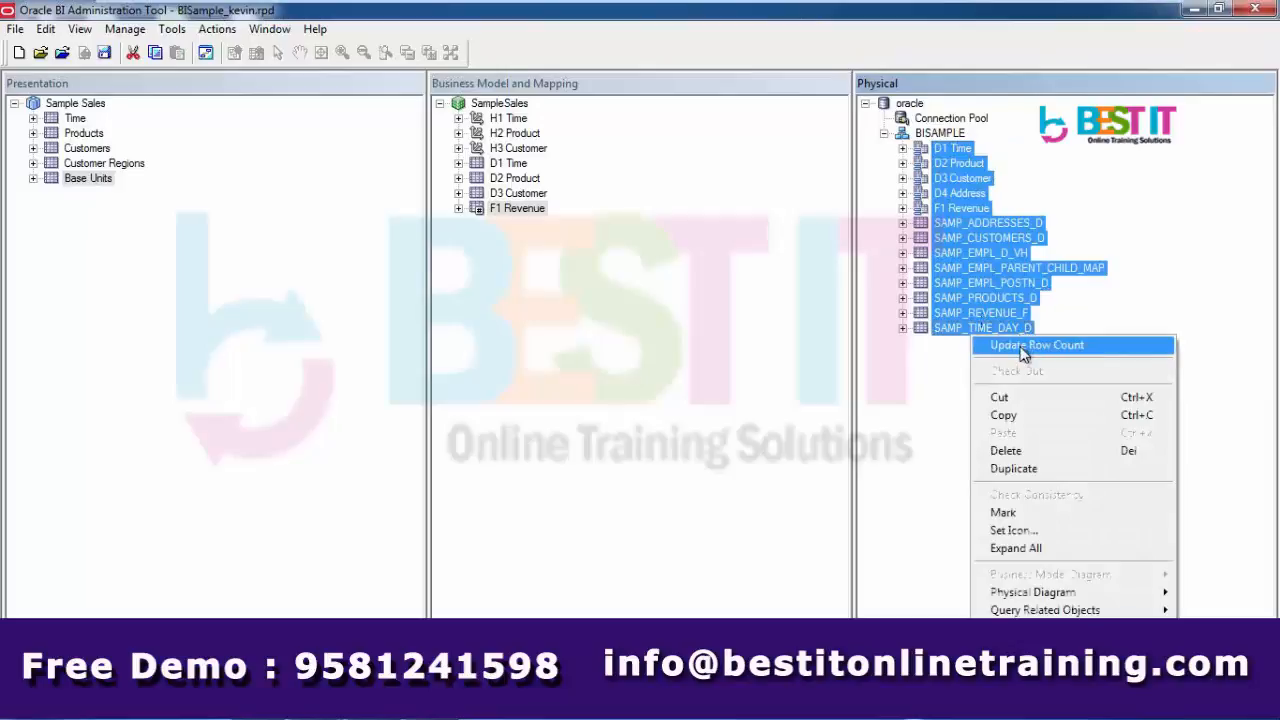
left_click(978, 345)
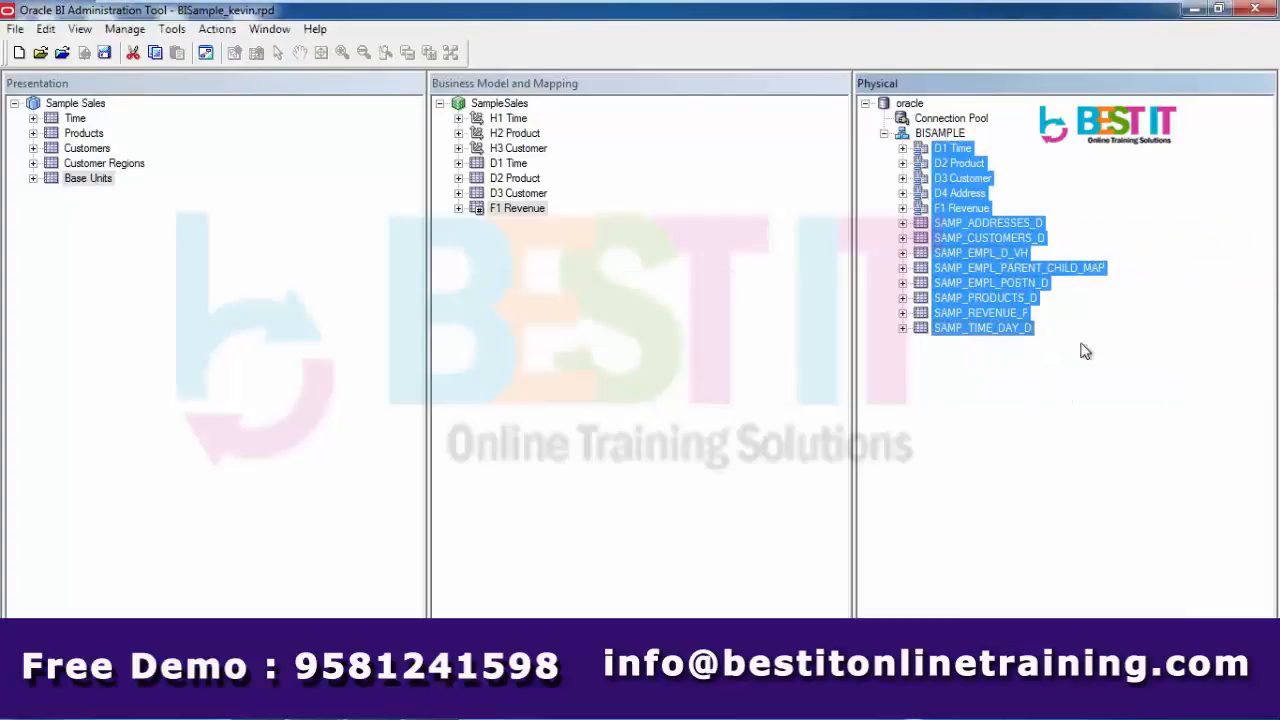
- Close the SQL*Plus console with the exit command
left_click(1078, 270)
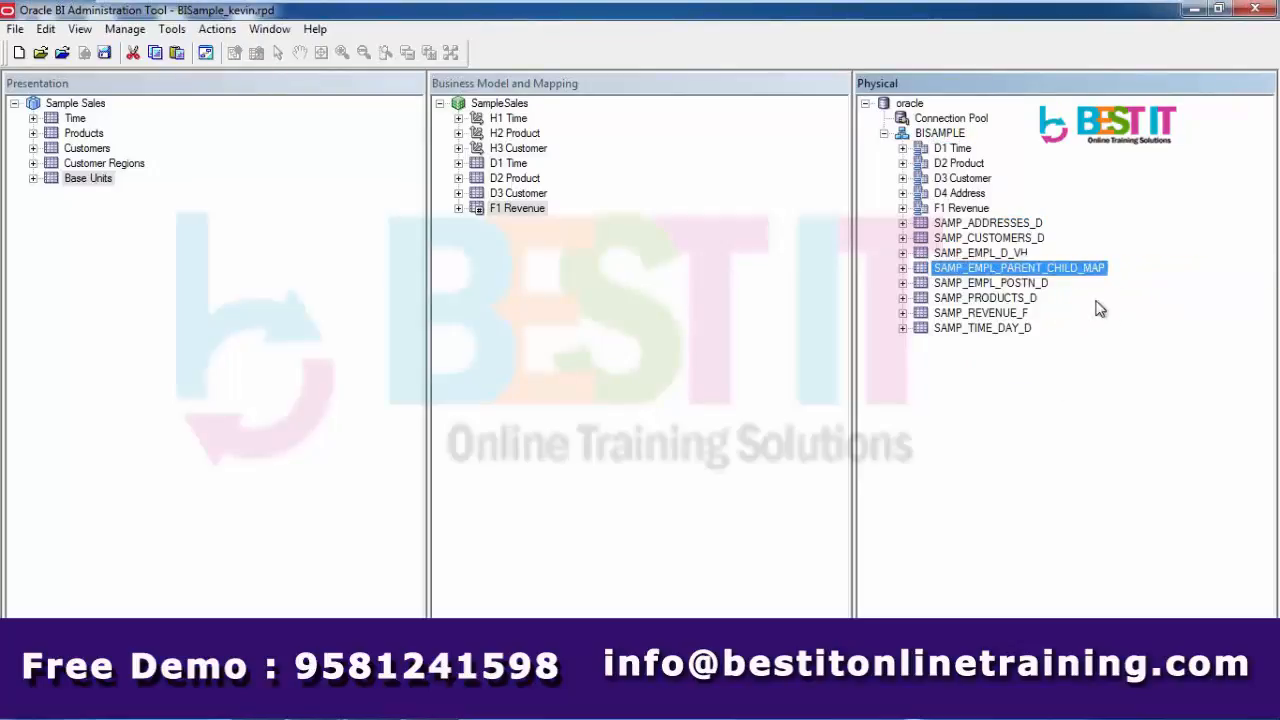
mouse_move(1085, 275)
key("alt+Tab")
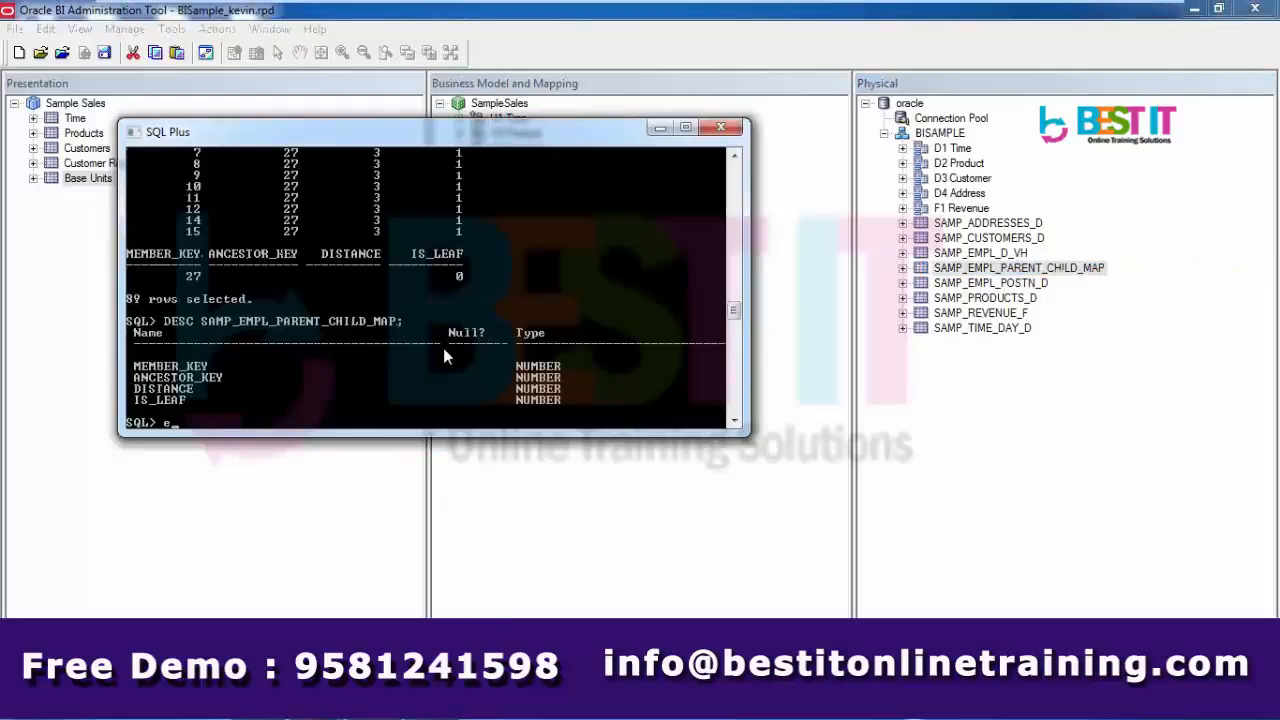
type("xit")
key("Return")
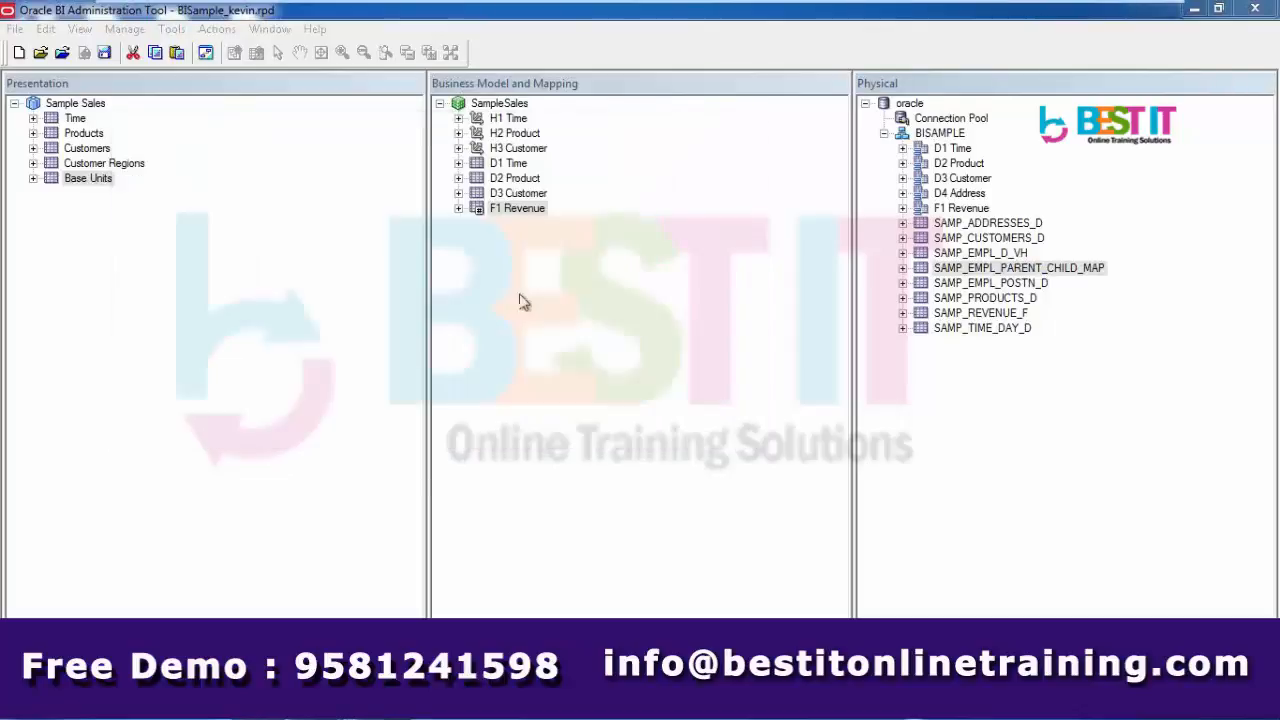
- Select SAMP_EMPL_PARENT_CHILD_MAP, cancelling the accidental rename, and bring up its context menu
left_click(967, 268)
left_click(967, 268)
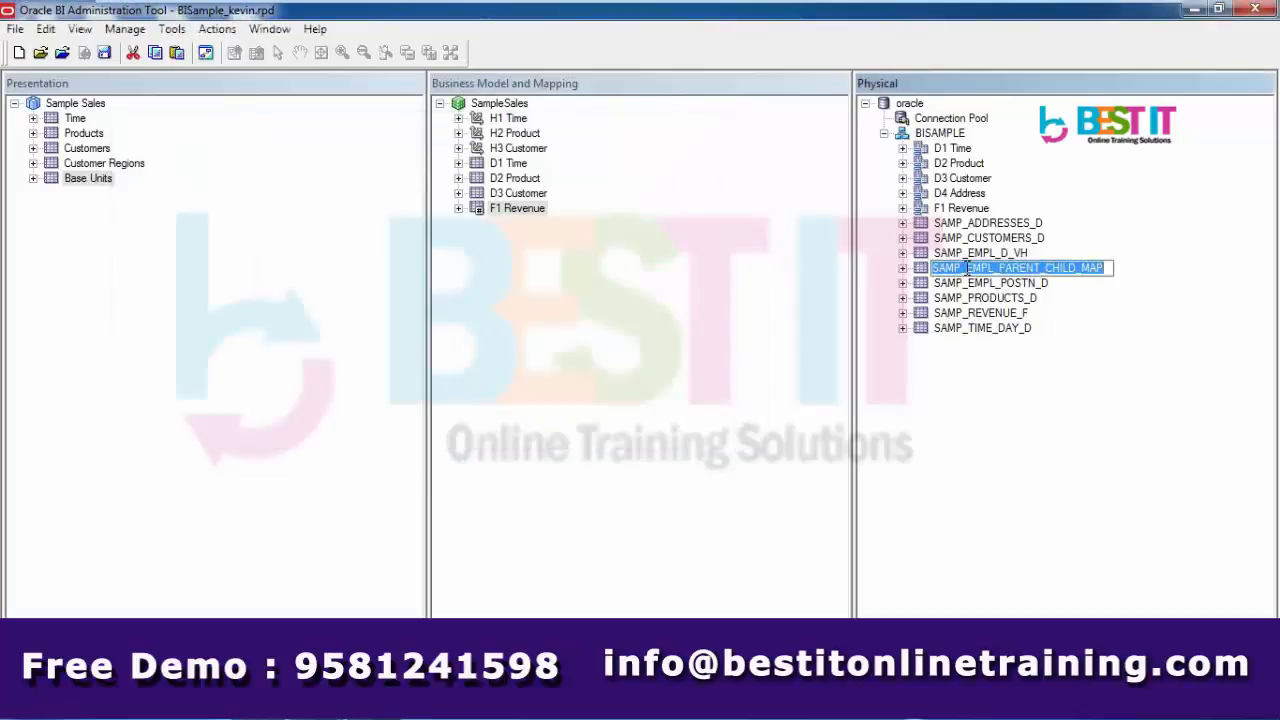
left_click(925, 271)
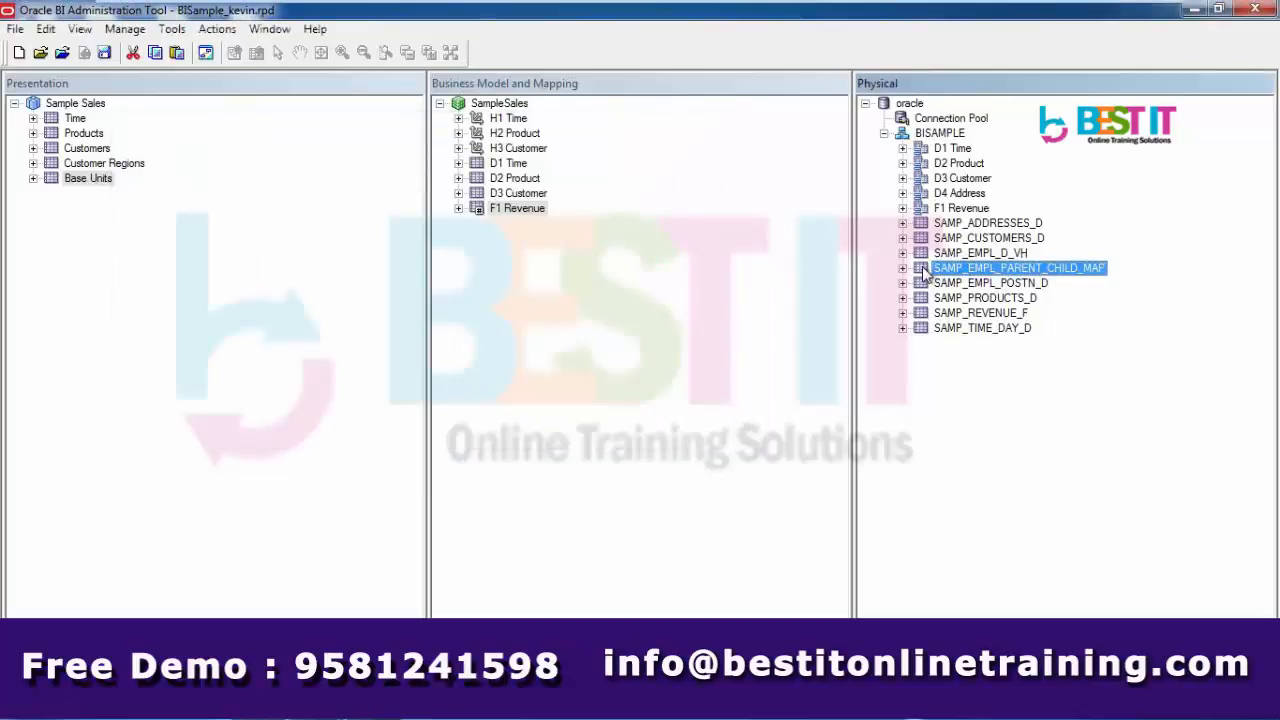
right_click(925, 271)
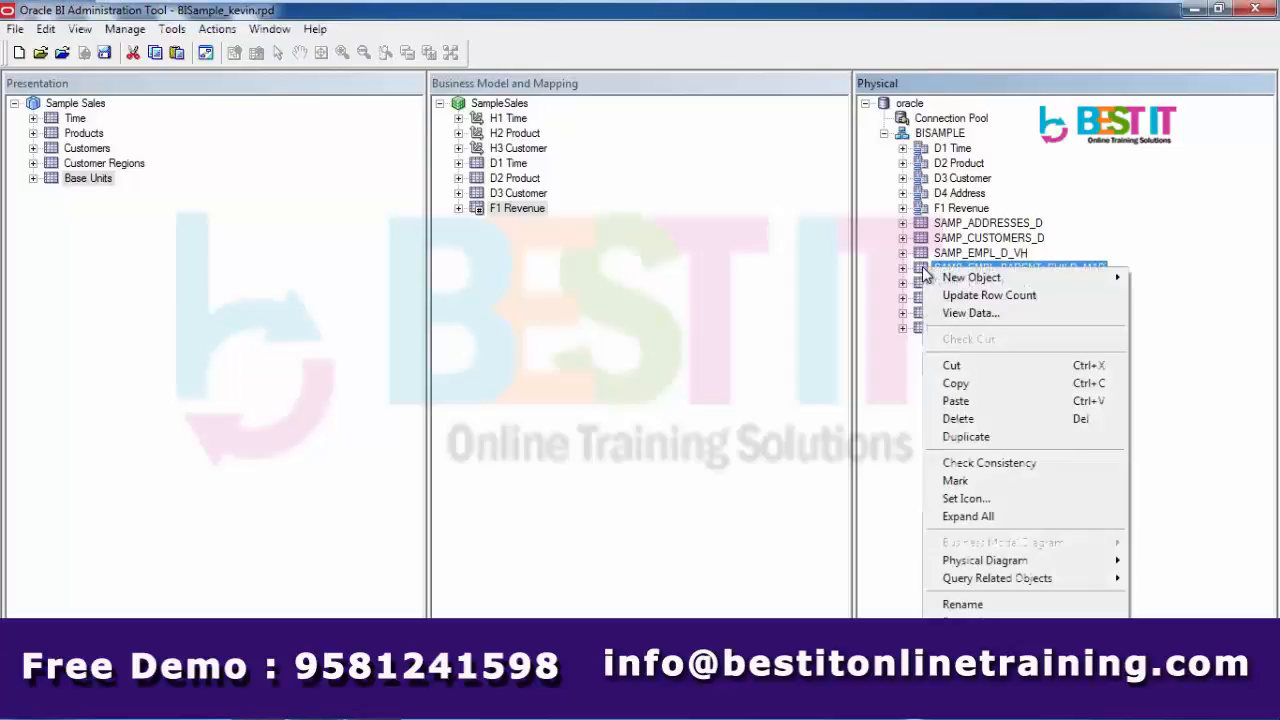
- View SAMP_EMPL_PARENT_CHILD_MAP's 89 rows in an enlarged window, inspecting rows 0, 15, 88 and 75
left_click(953, 316)
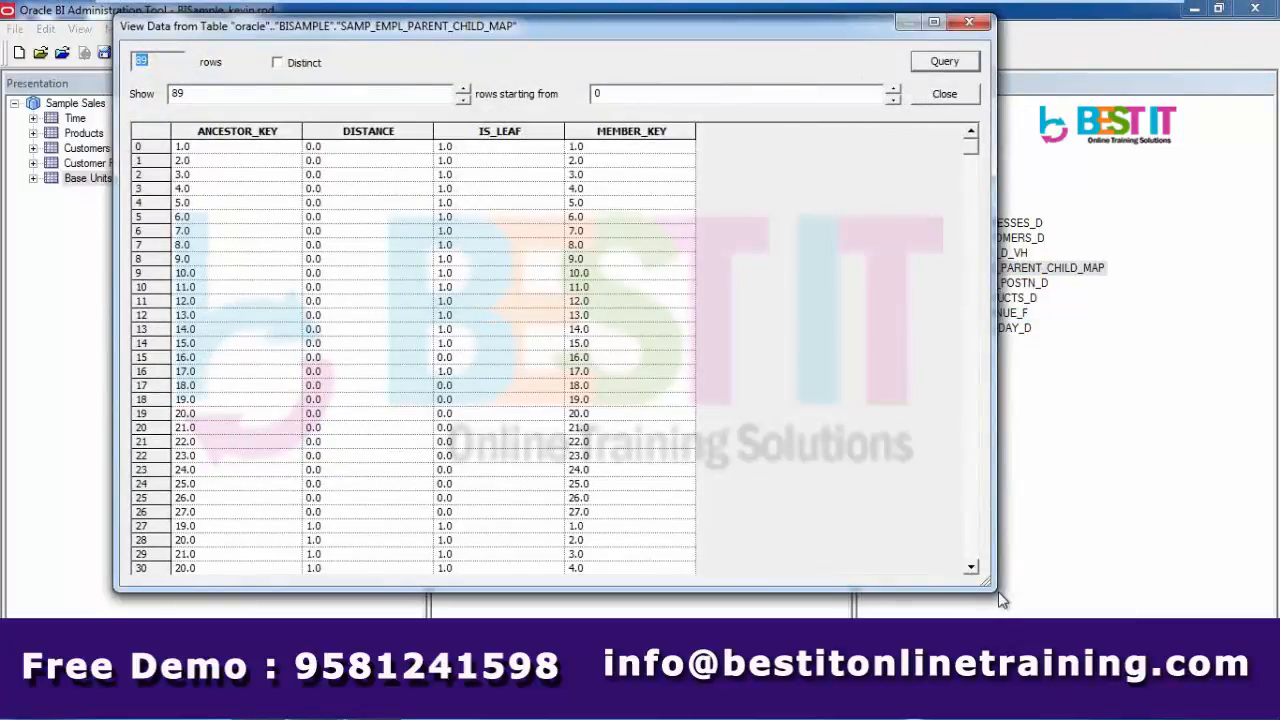
left_click_drag(1000, 600, 1013, 624)
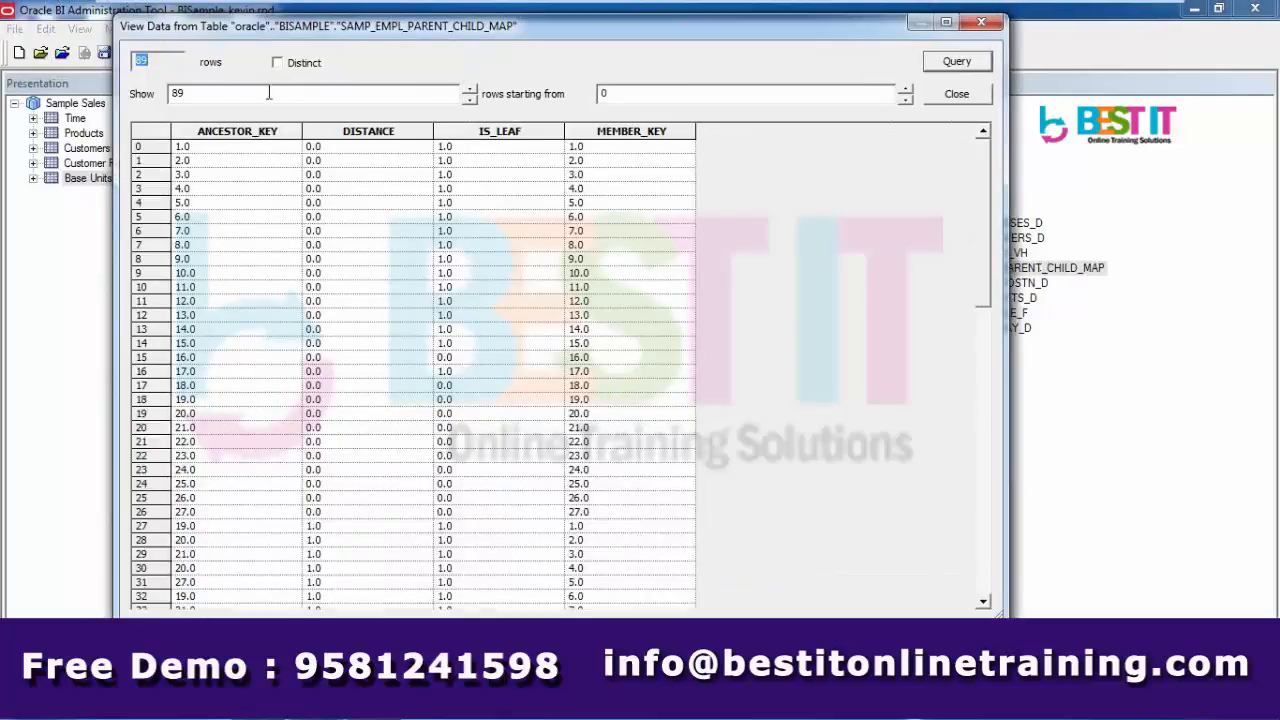
left_click_drag(240, 92, 168, 93)
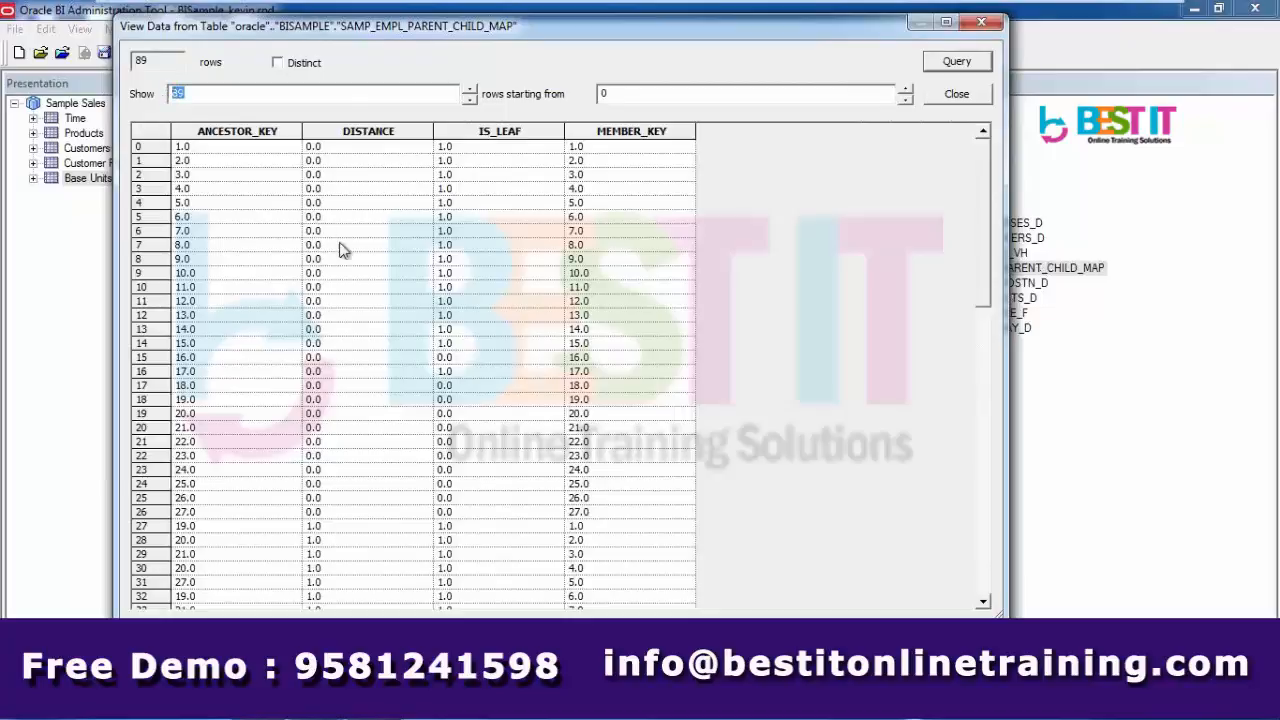
left_click(622, 150)
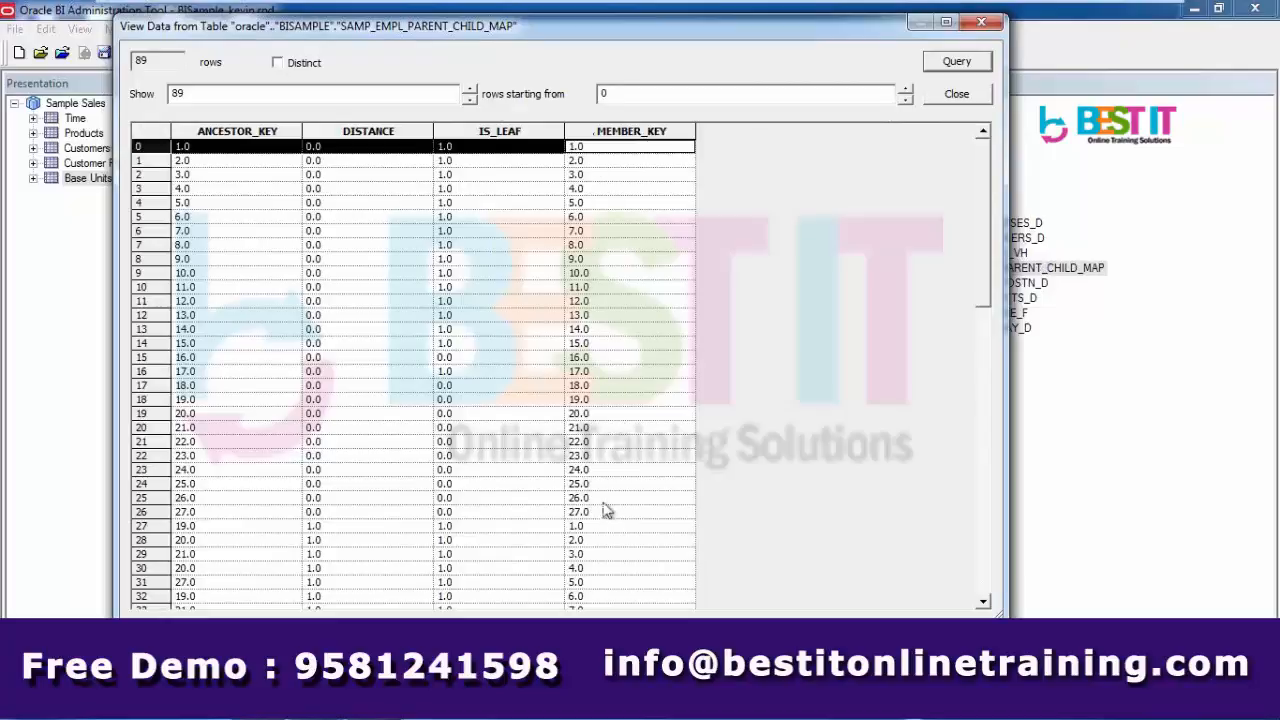
left_click(603, 360)
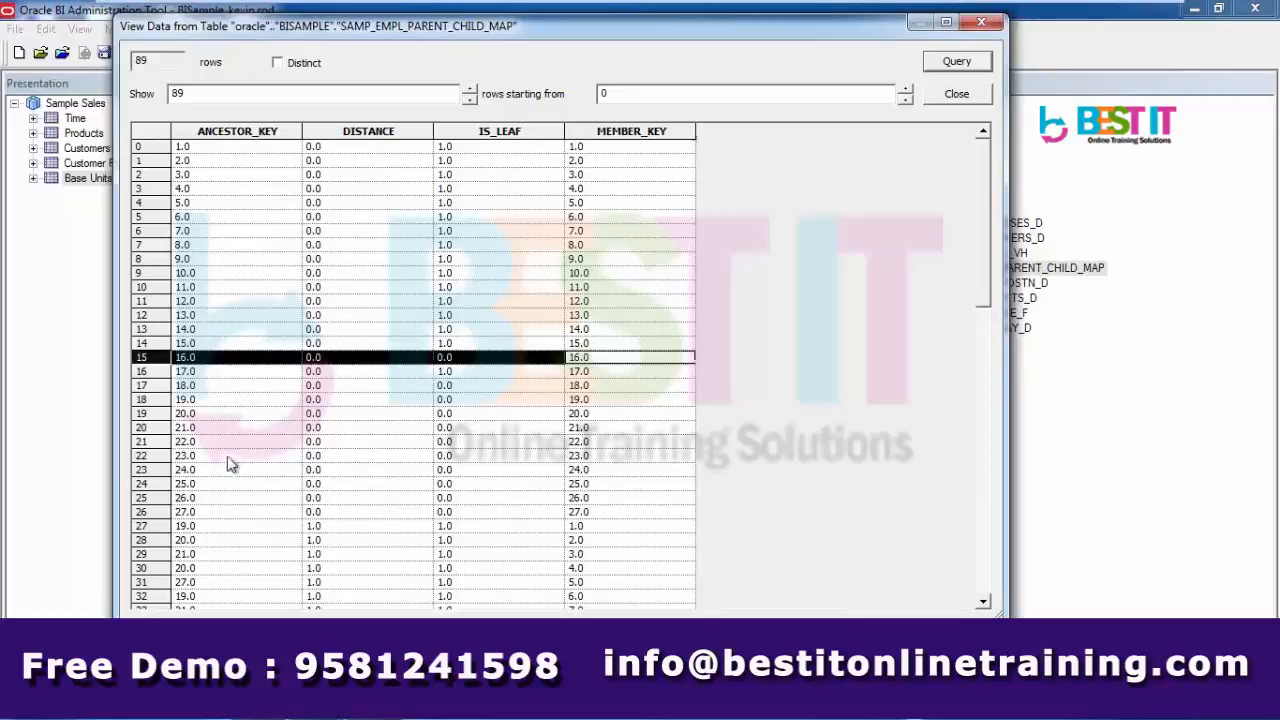
left_click_drag(987, 293, 1031, 593)
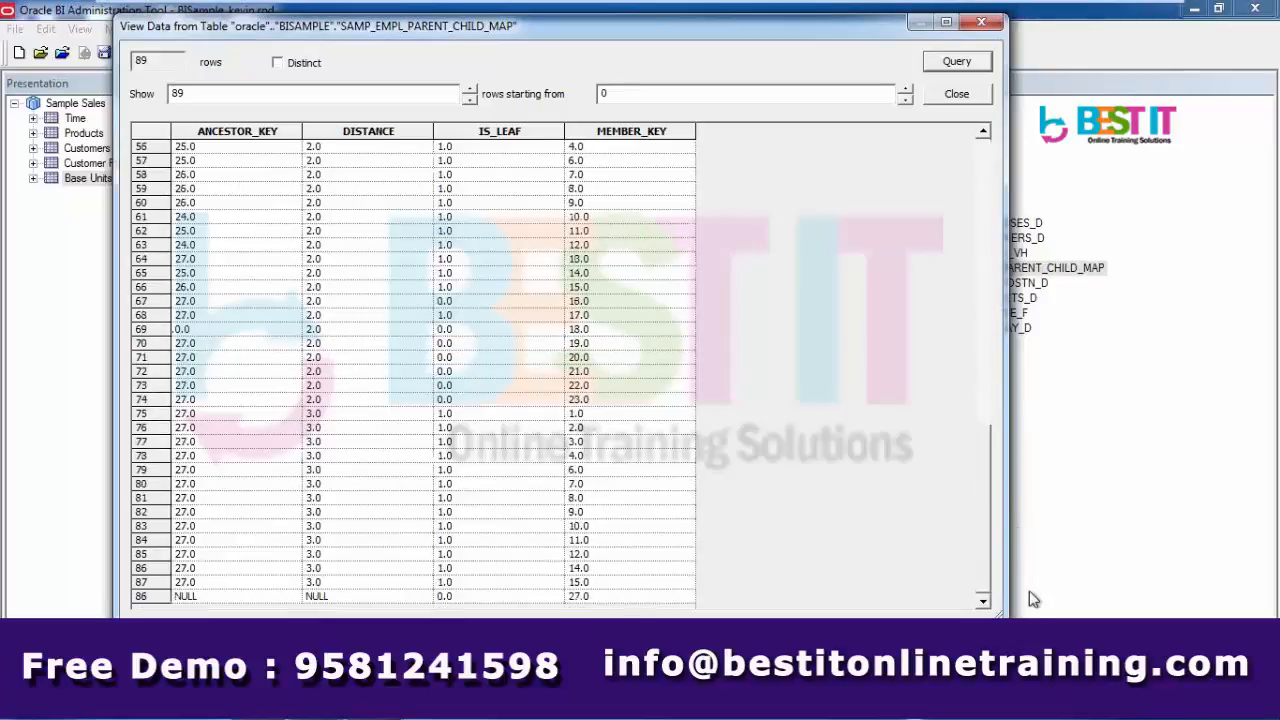
left_click(590, 598)
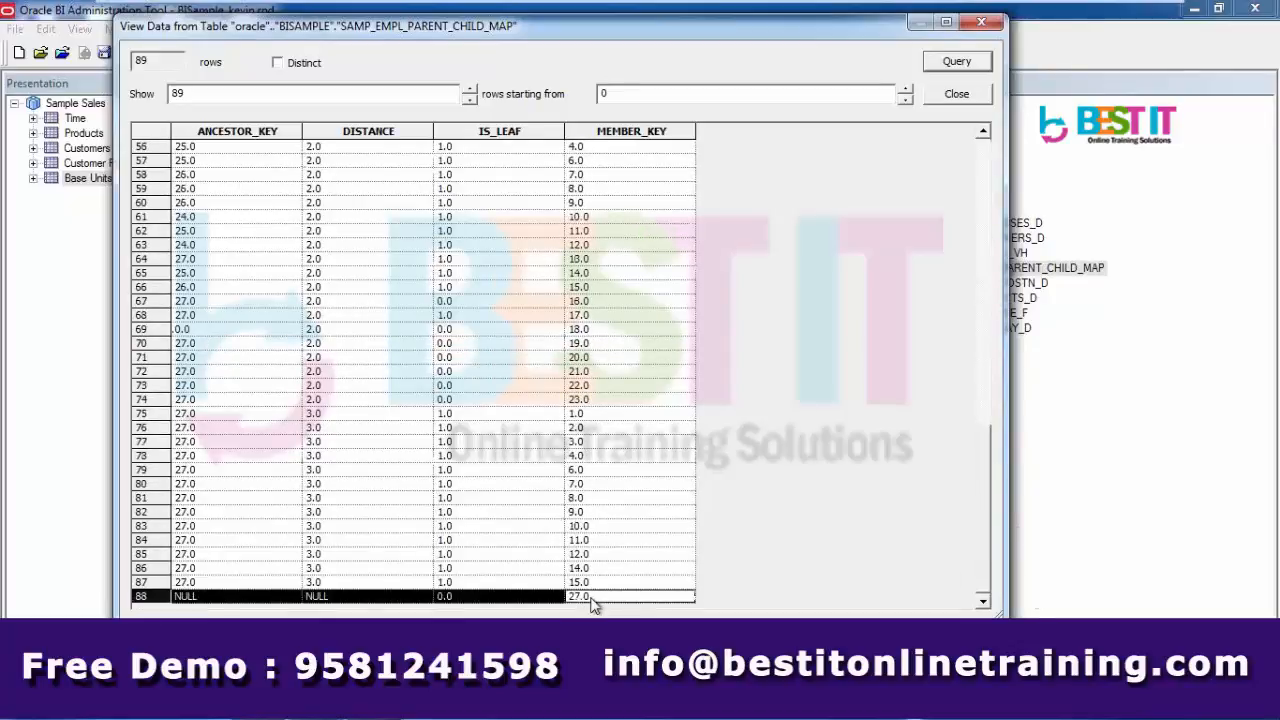
left_click(581, 415)
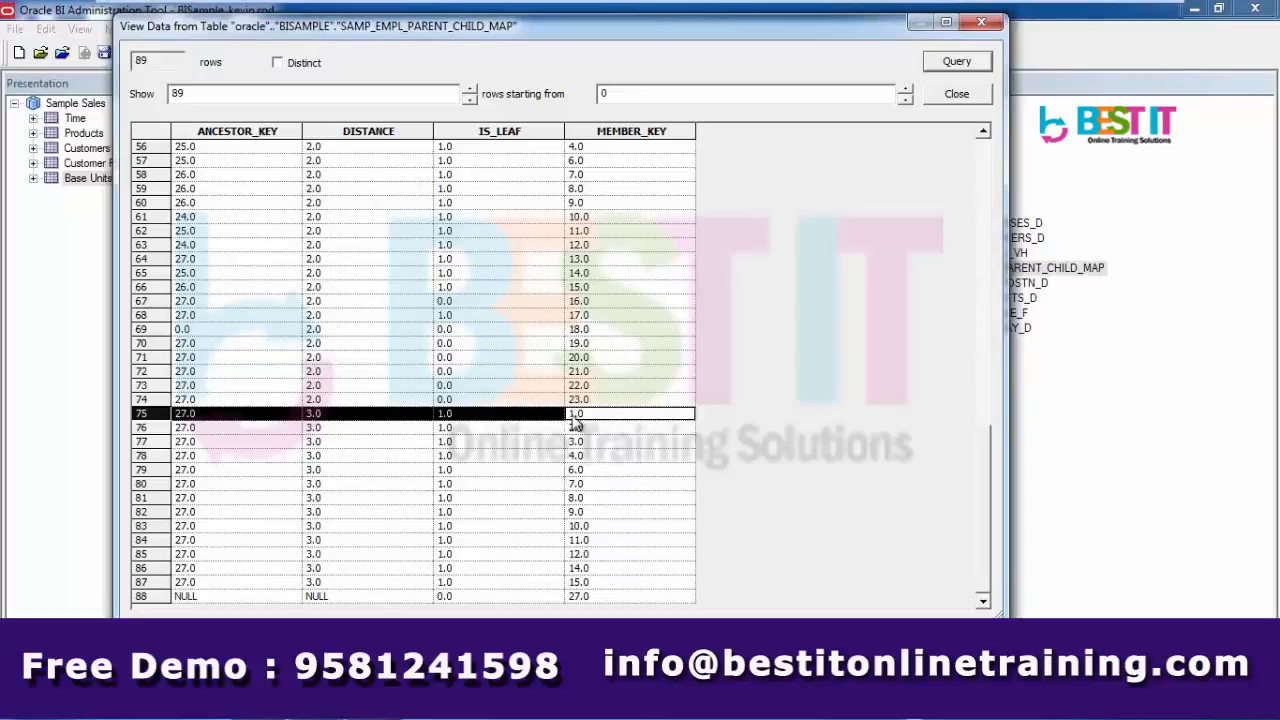
left_click(983, 135)
left_click(983, 135)
left_click(983, 135)
left_click(983, 135)
left_click(983, 135)
left_click(983, 135)
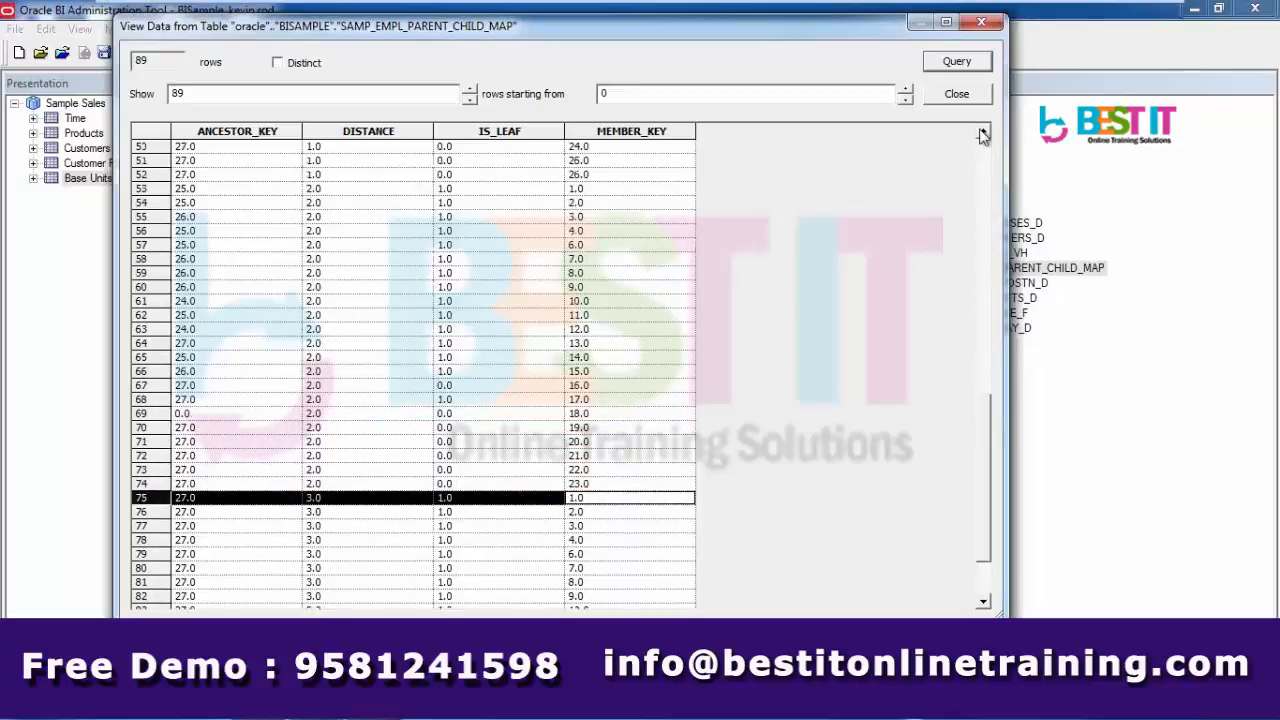
left_click(365, 188)
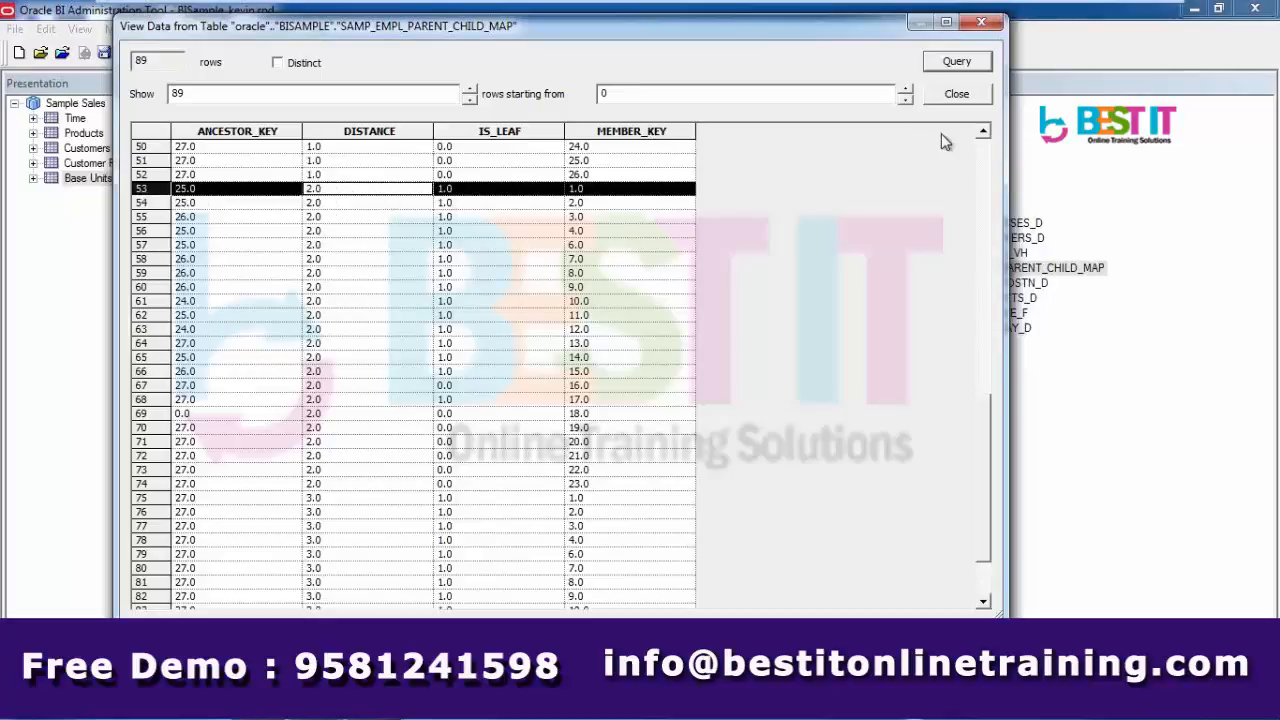
left_click(984, 134)
left_click(984, 134)
left_click(984, 134)
left_click(984, 134)
left_click(984, 134)
left_click(984, 134)
left_click(984, 134)
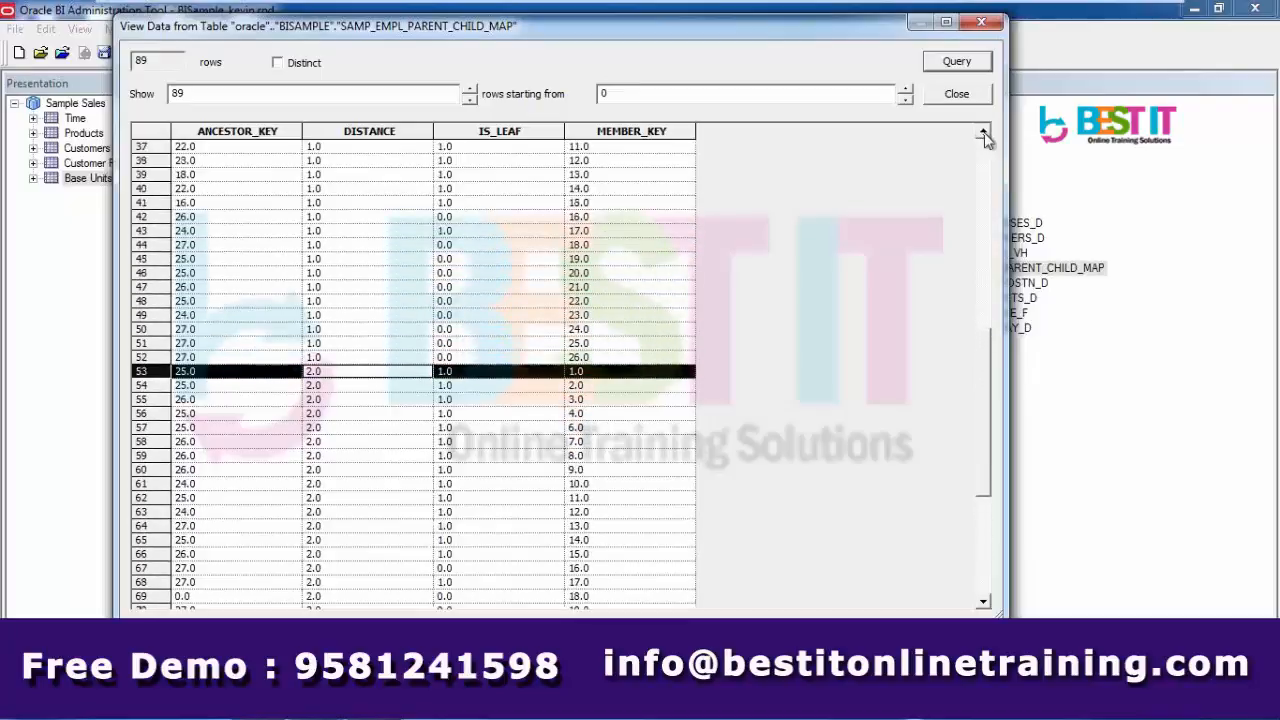
left_click(984, 134)
left_click(984, 134)
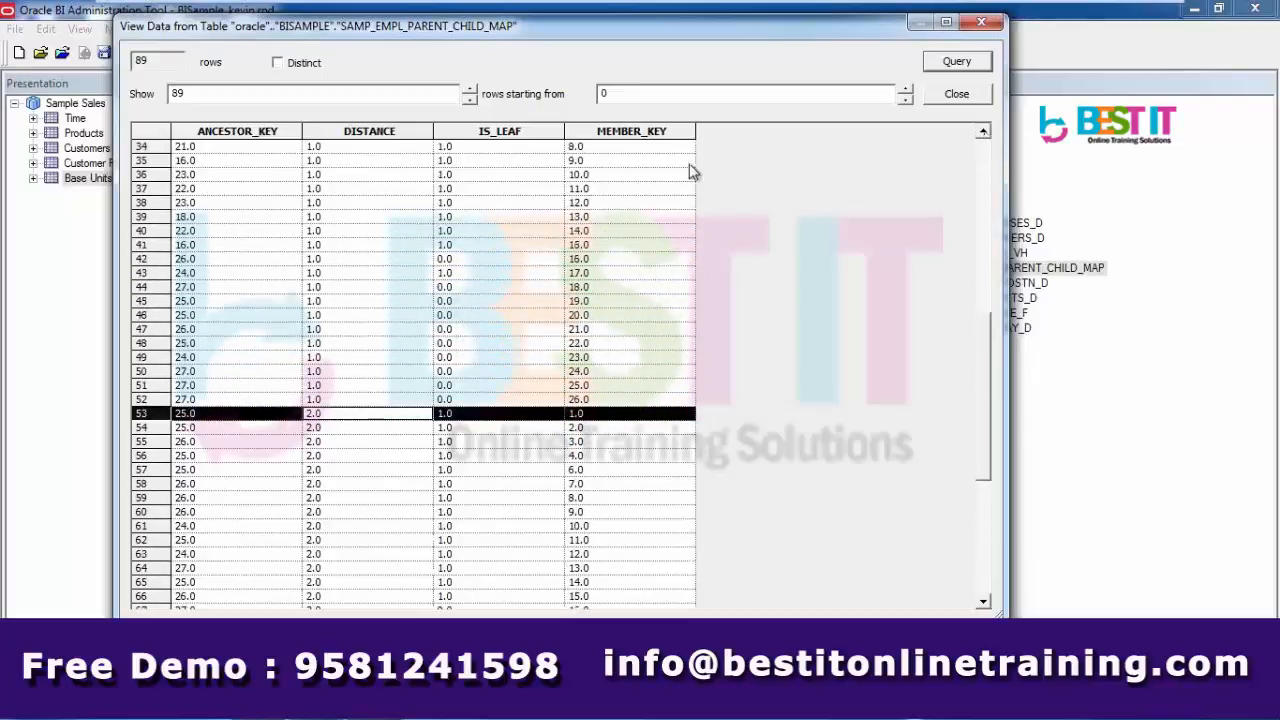
left_click(984, 134)
left_click(984, 134)
left_click(984, 134)
left_click(984, 134)
left_click(984, 134)
left_click(984, 134)
left_click(597, 178)
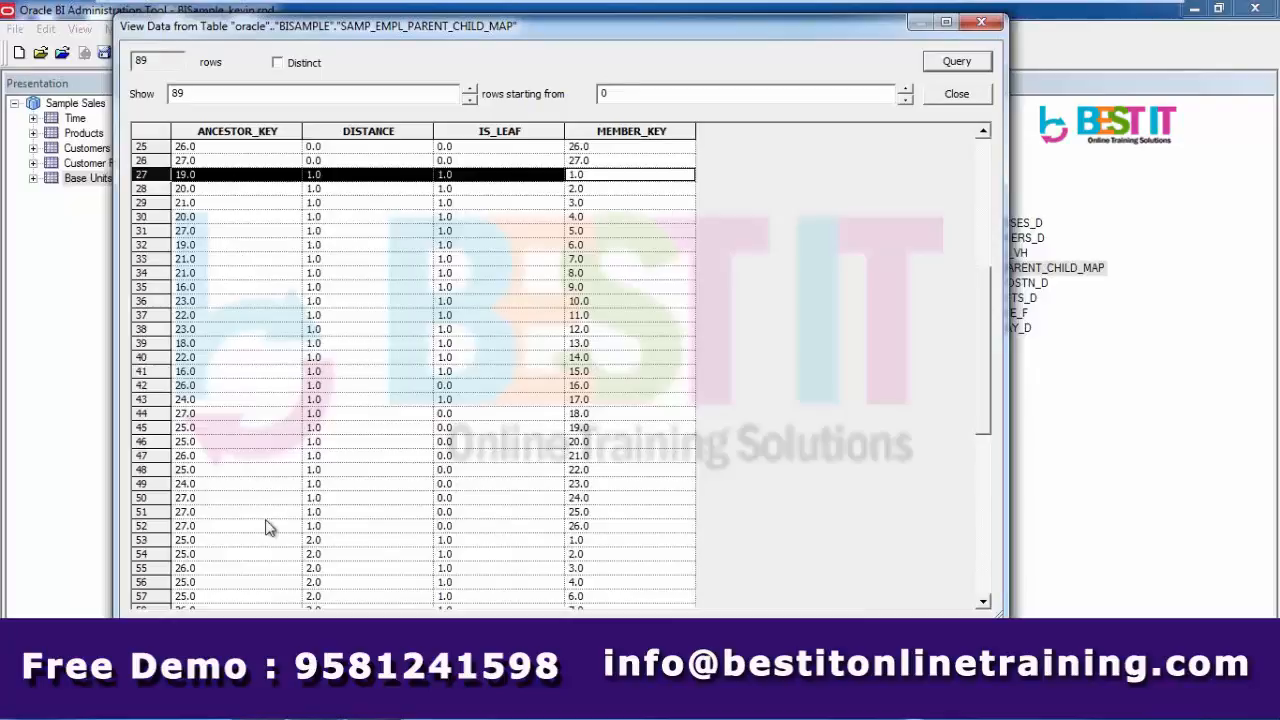
left_click(254, 542)
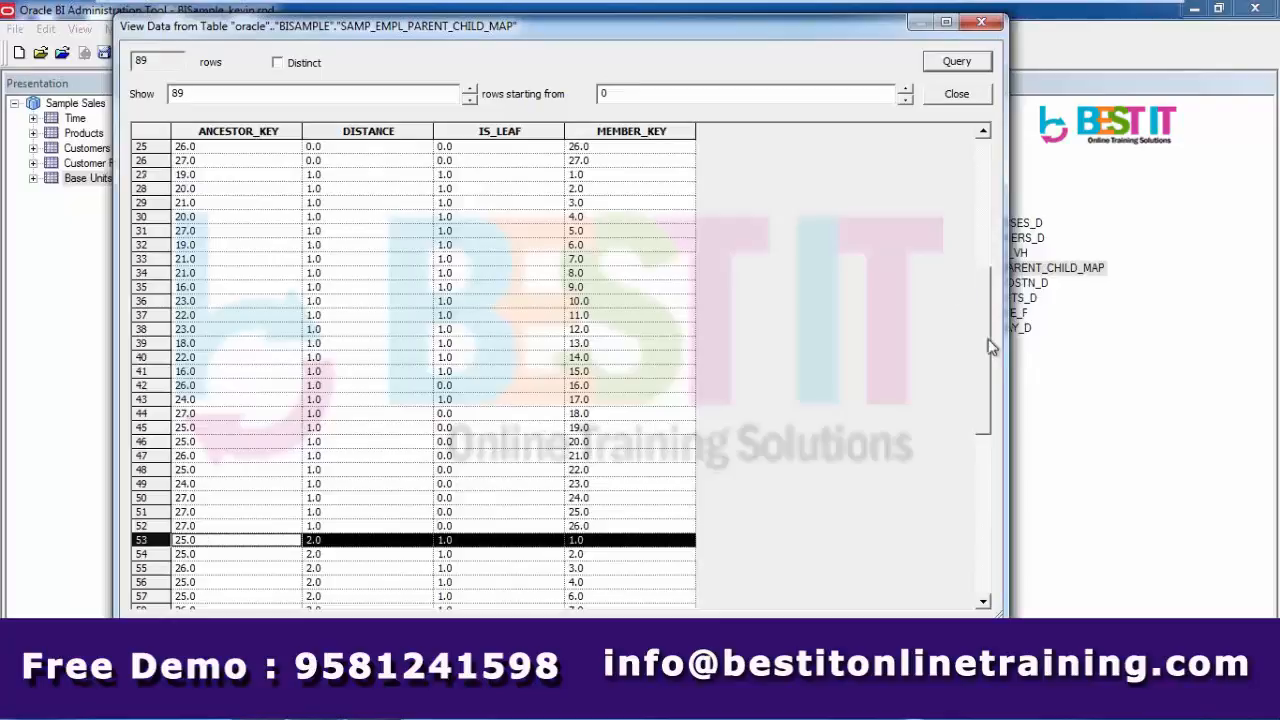
left_click_drag(984, 367, 1000, 531)
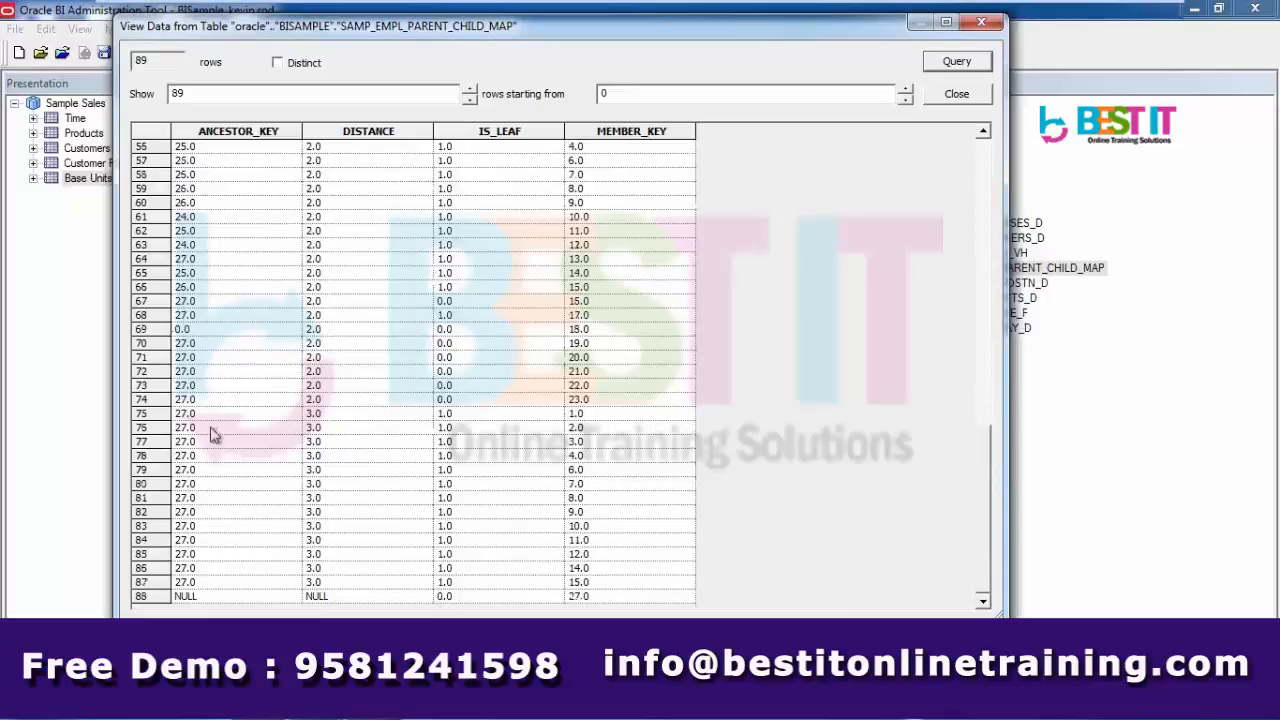
left_click(213, 422)
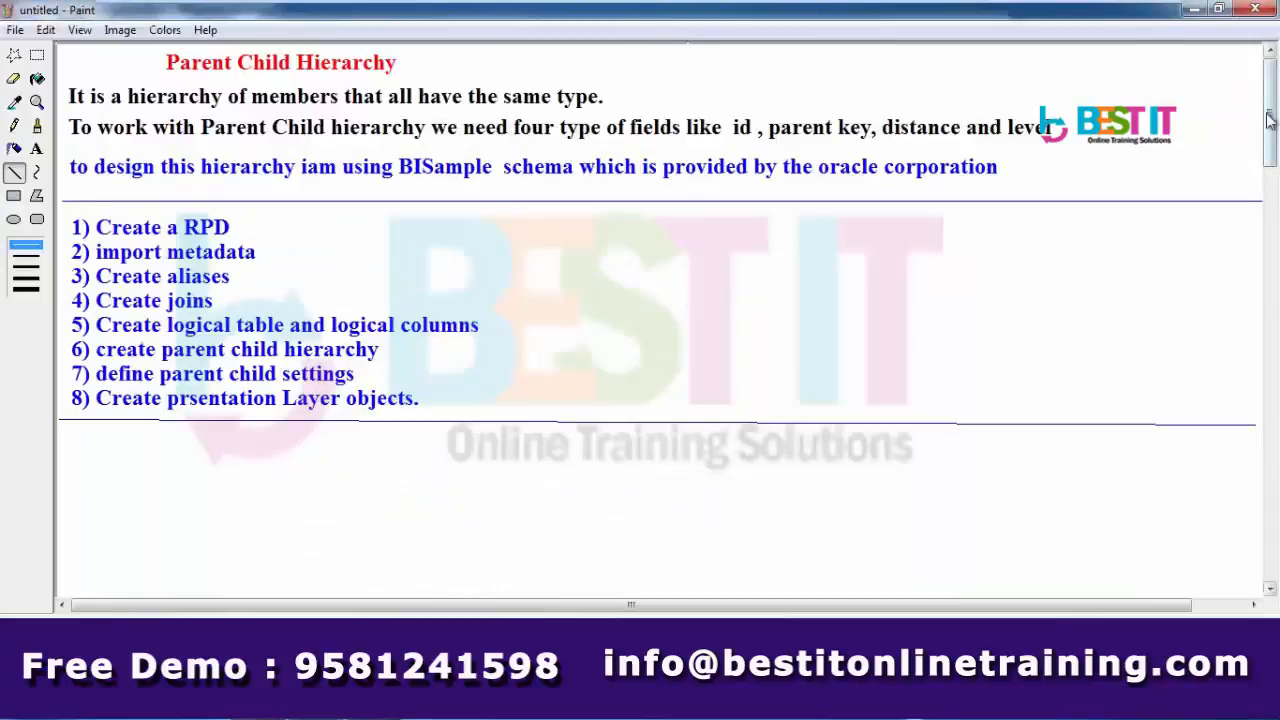
- Scroll down and add a text box under the step list containing '27'
left_click_drag(1268, 118, 1272, 175)
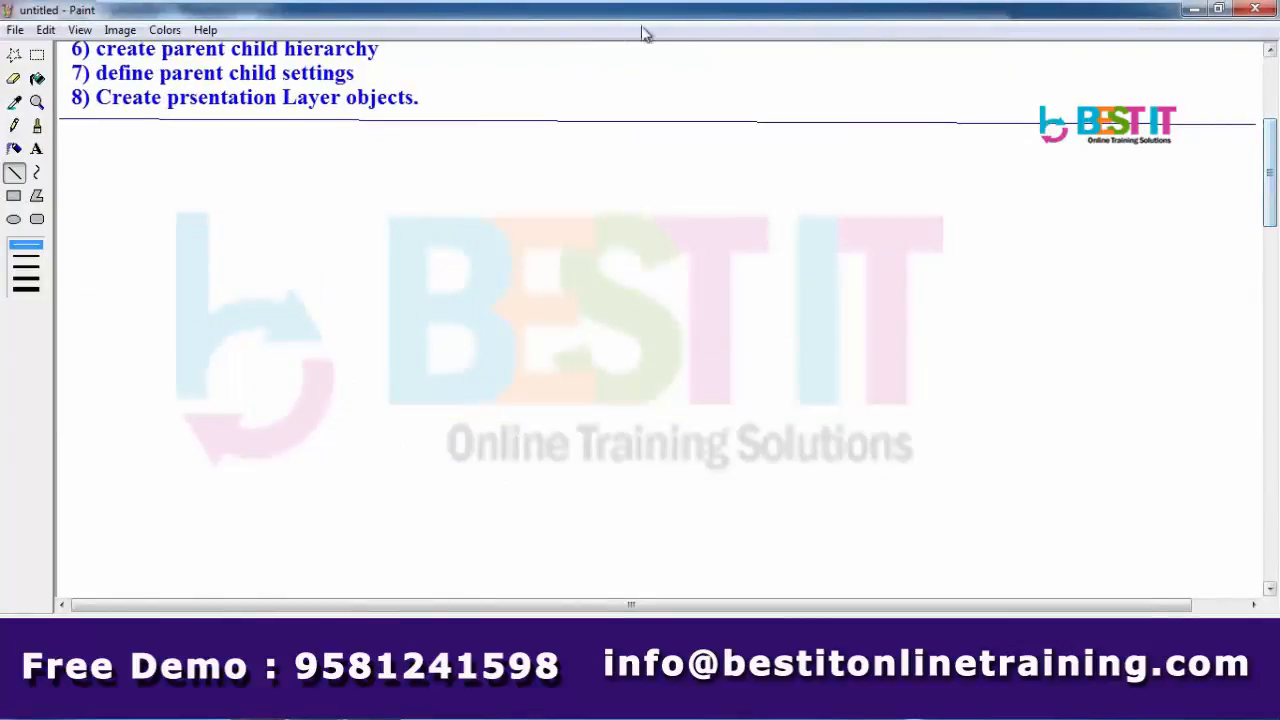
left_click(37, 148)
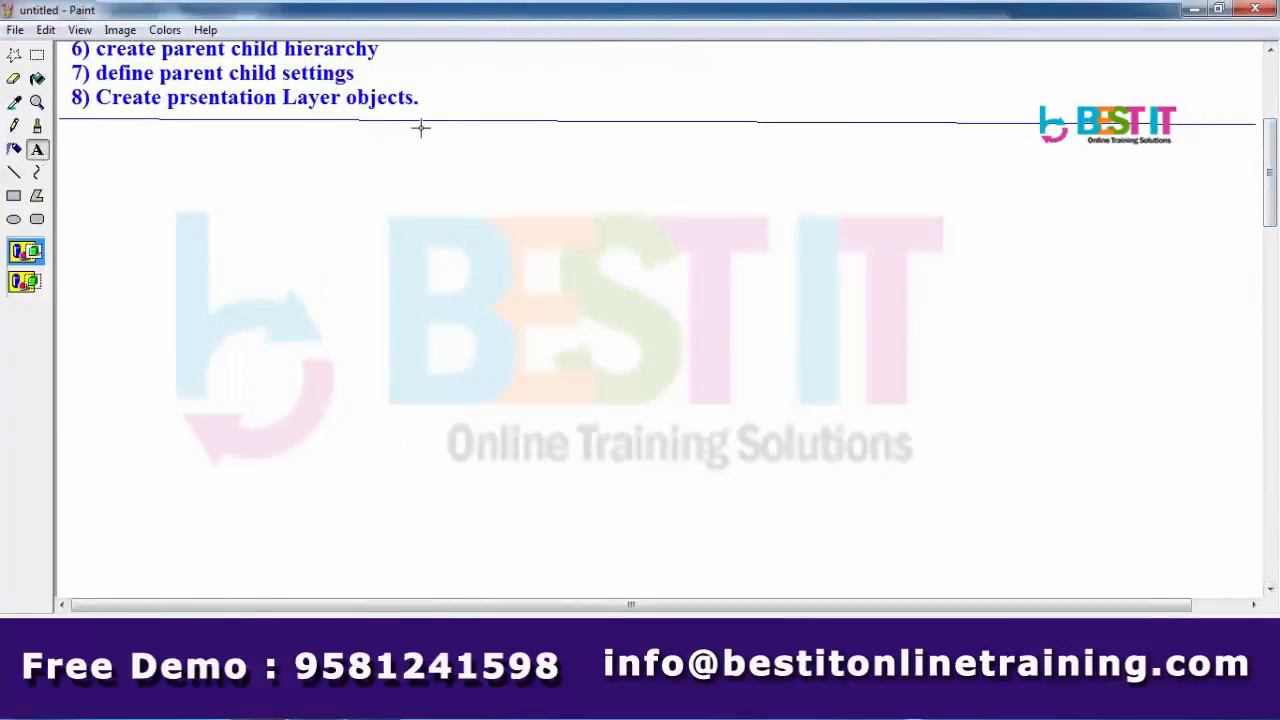
left_click_drag(427, 127, 704, 187)
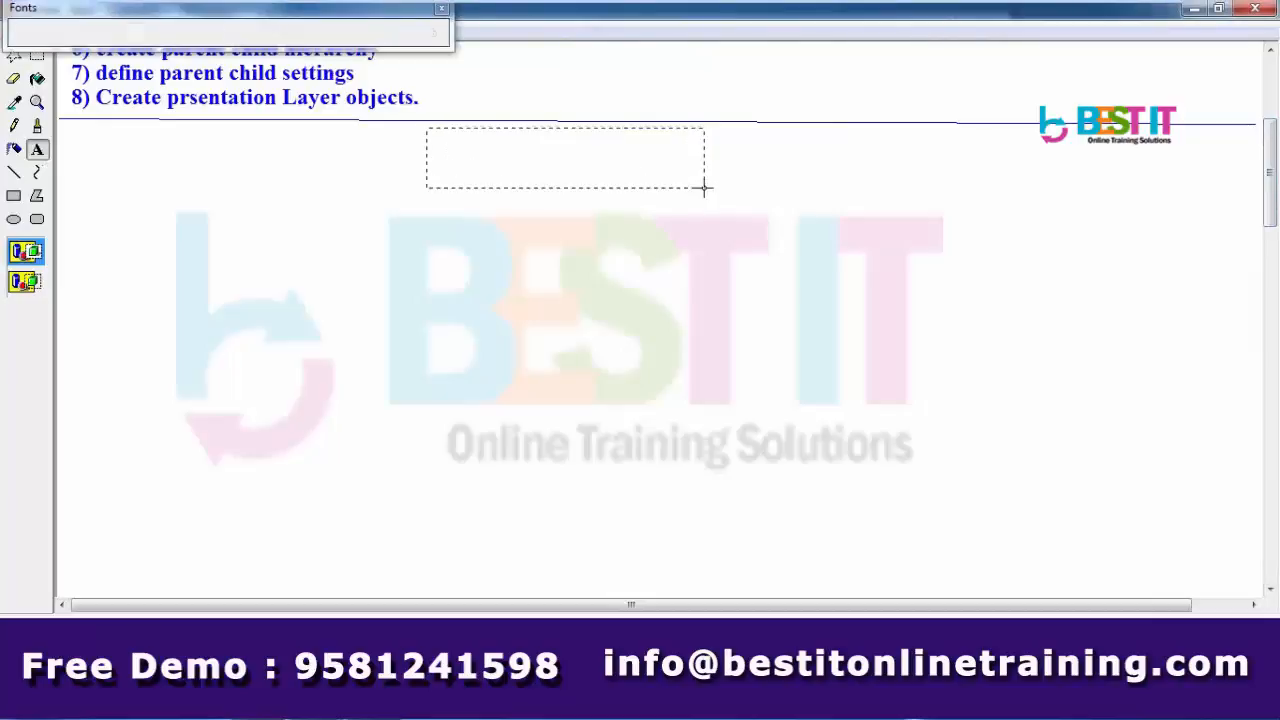
type("27")
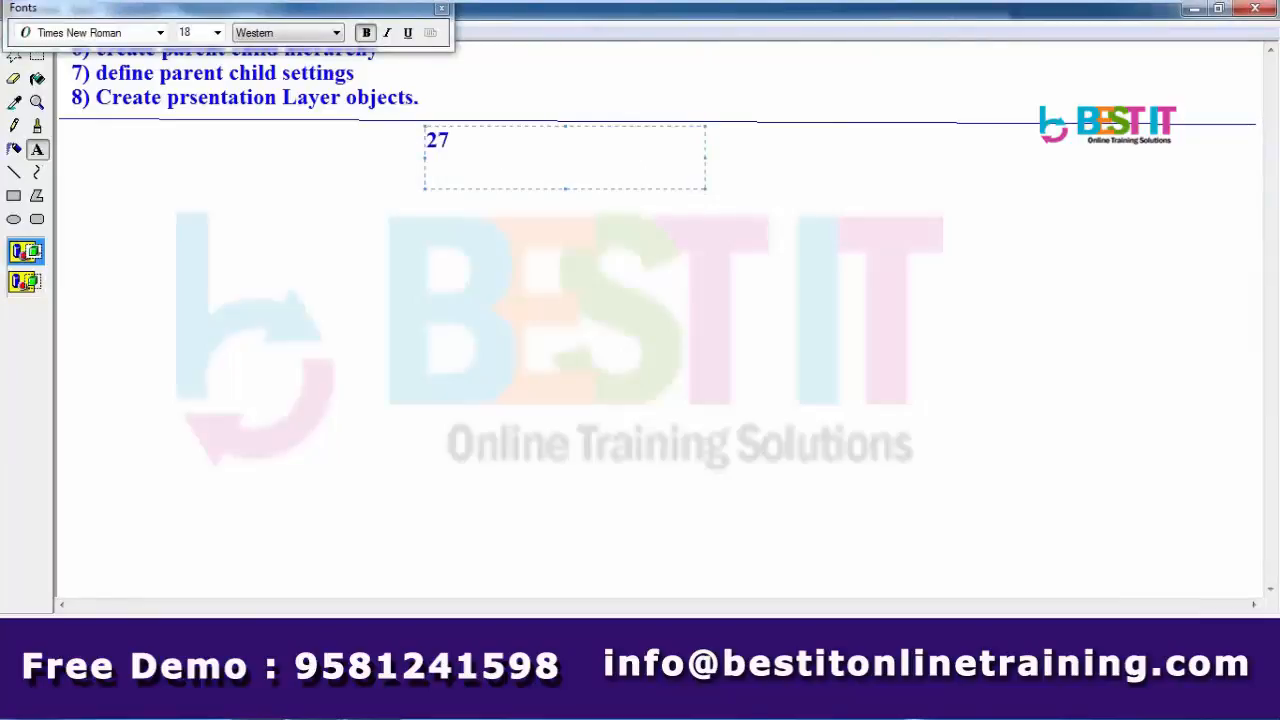